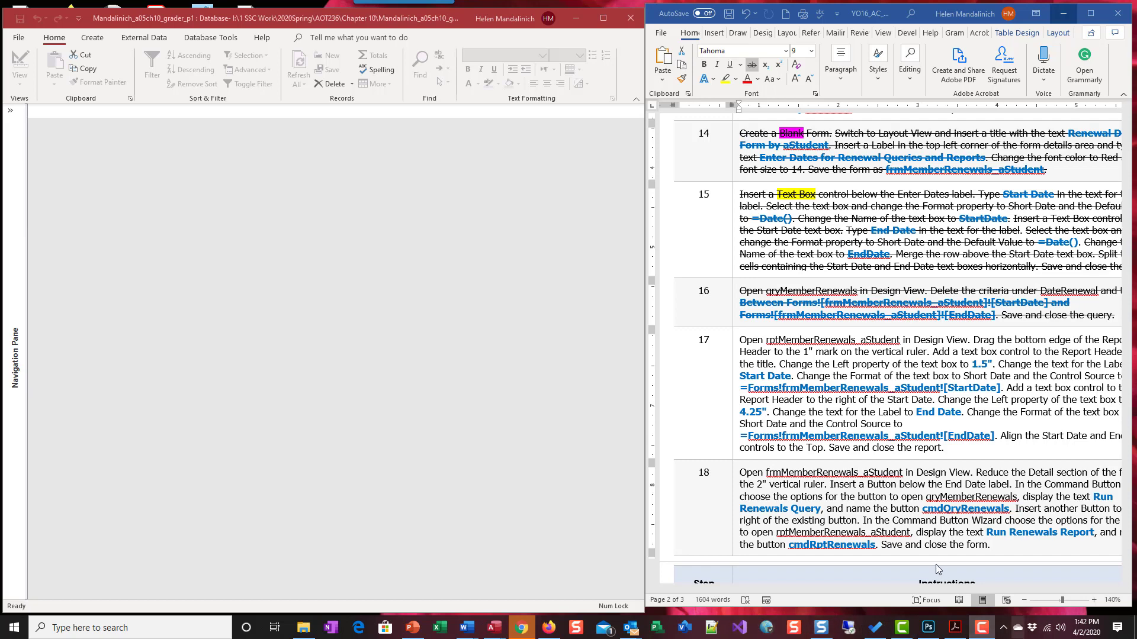
Highlight the report name rptMemberRenewals_aStudent in yellow in step 17 of the Word instructions
scroll(888, 415, right, 3)
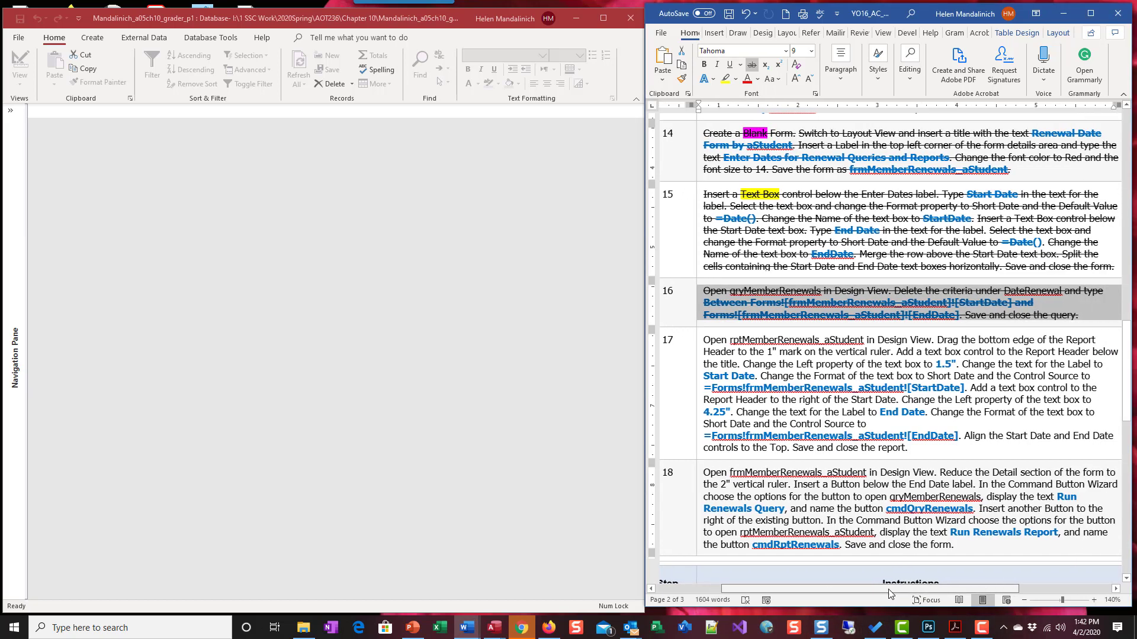
scroll(915, 490, down, 5)
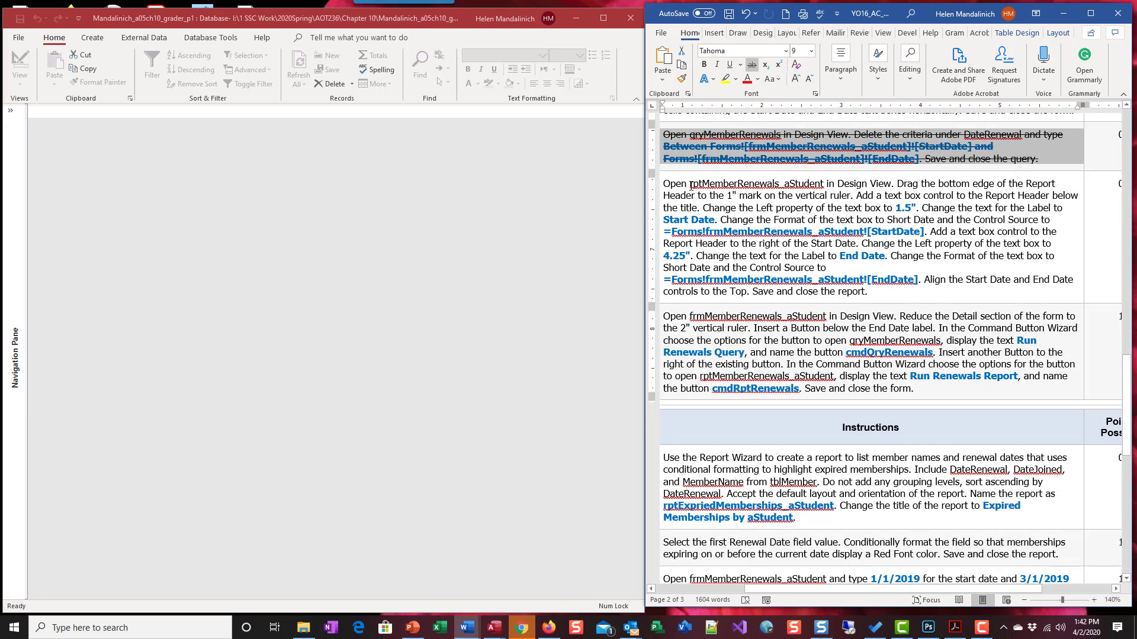
drag(690, 185, 825, 184)
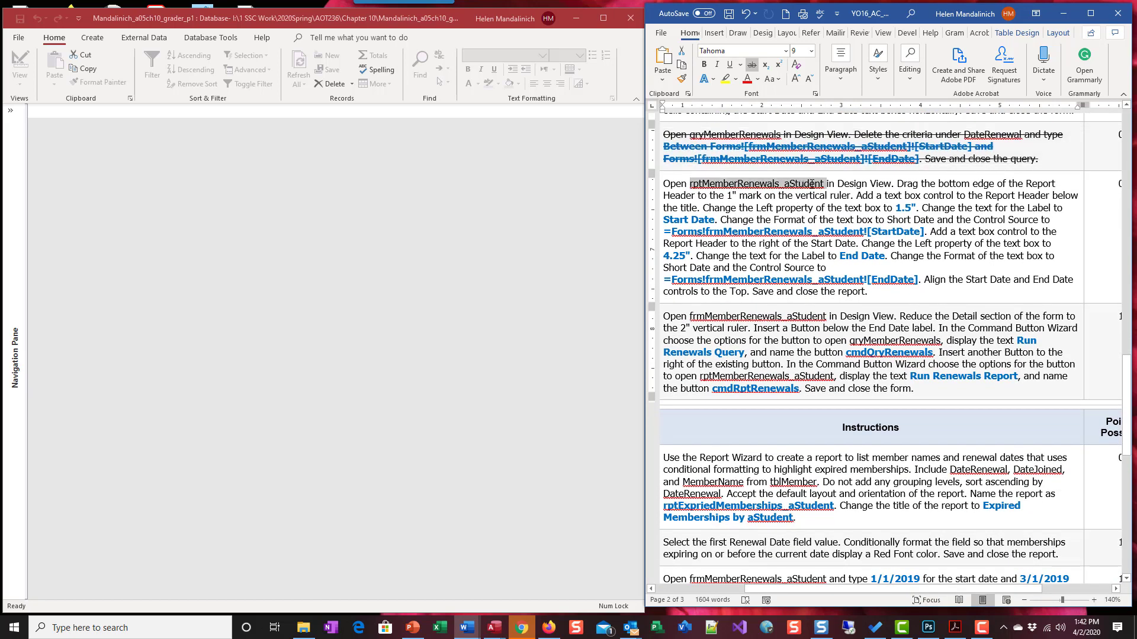
click(726, 79)
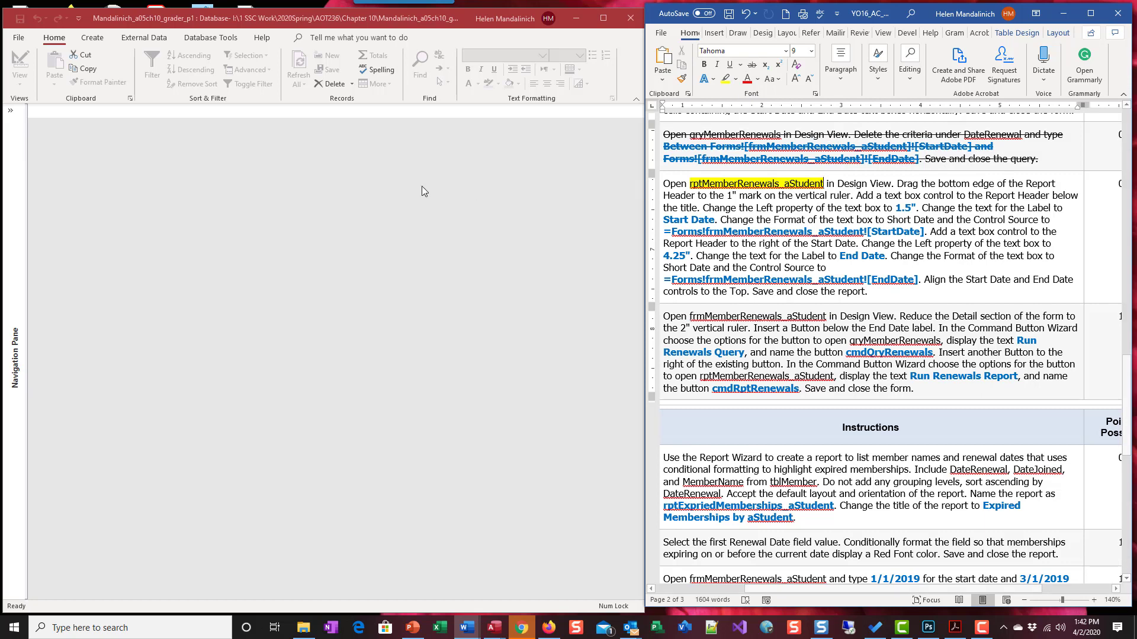
Switch to Access and open the report rptMemberRenewals_aStudent in Design View
click(15, 113)
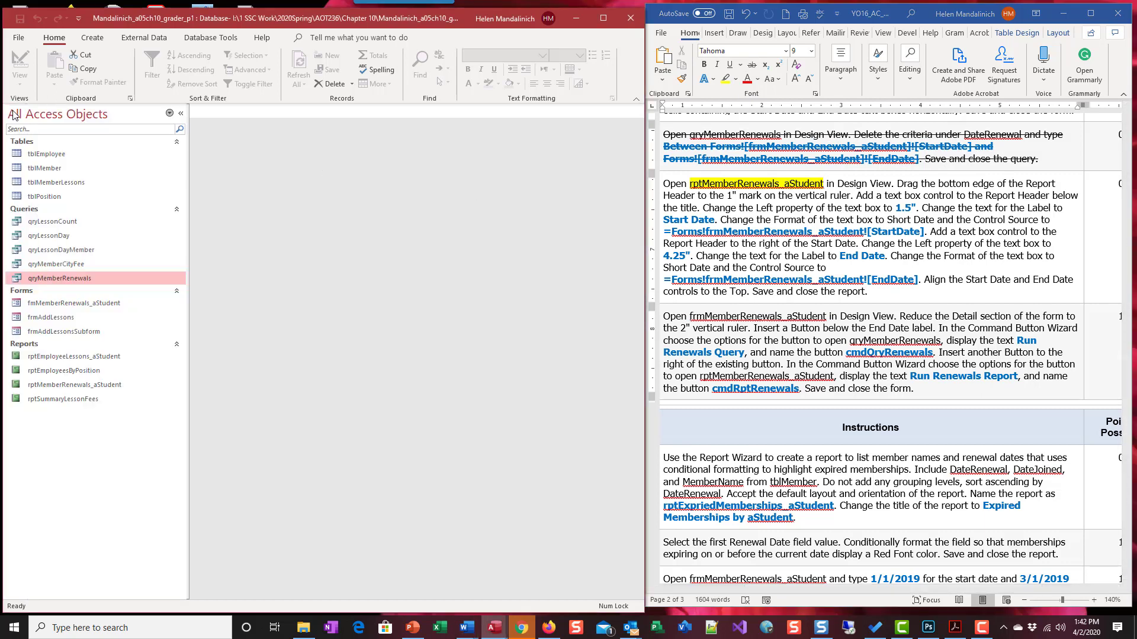
click(63, 278)
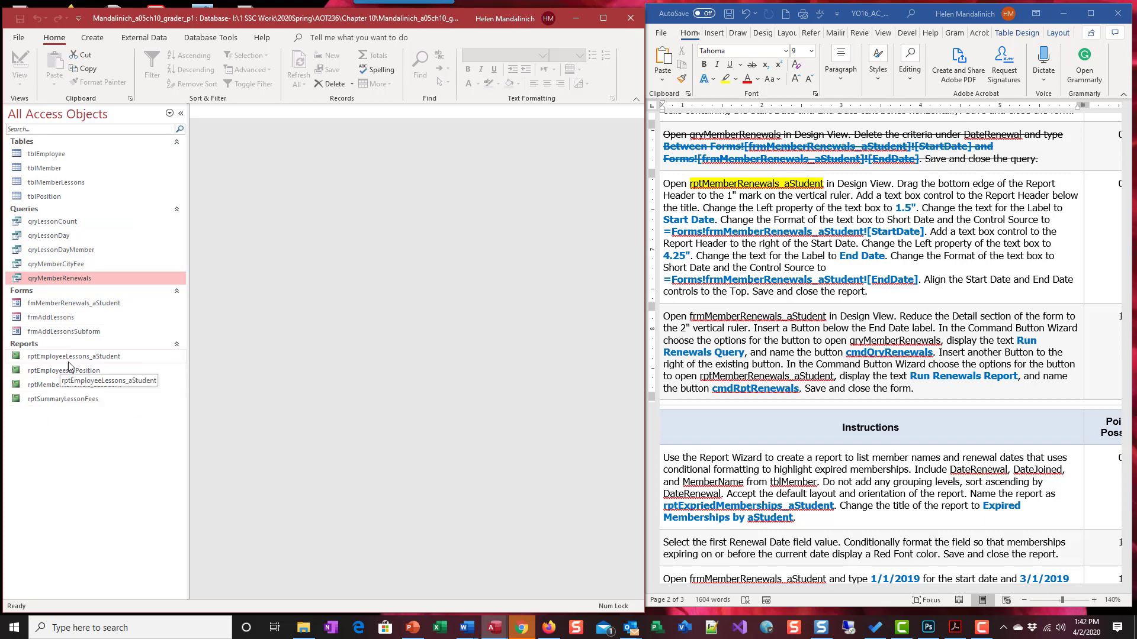
click(74, 385)
right_click(74, 386)
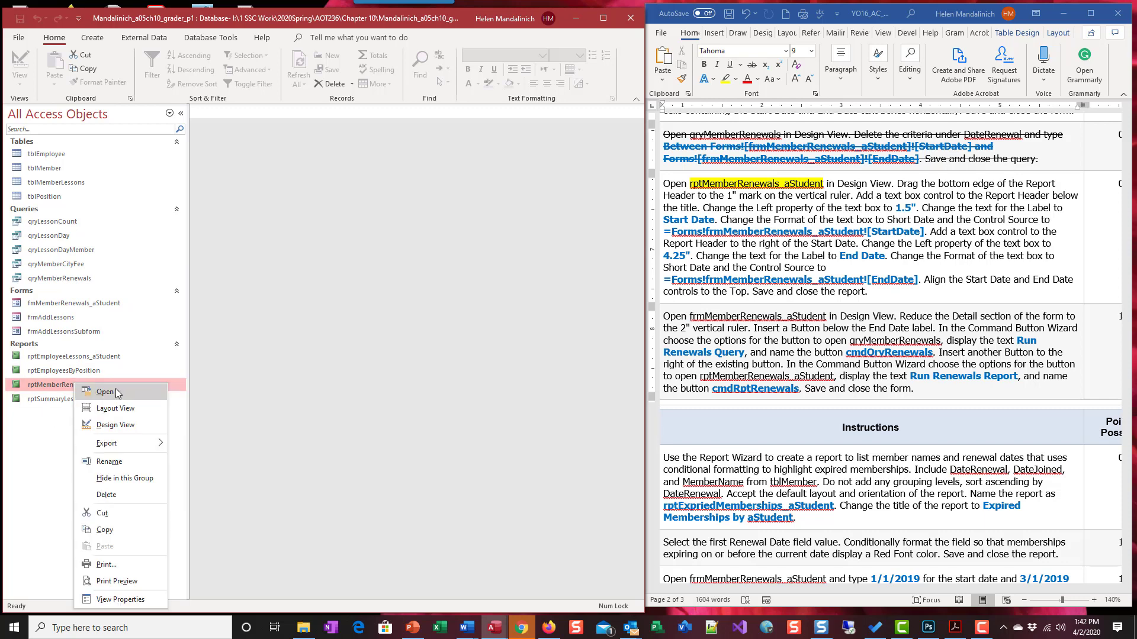
click(115, 425)
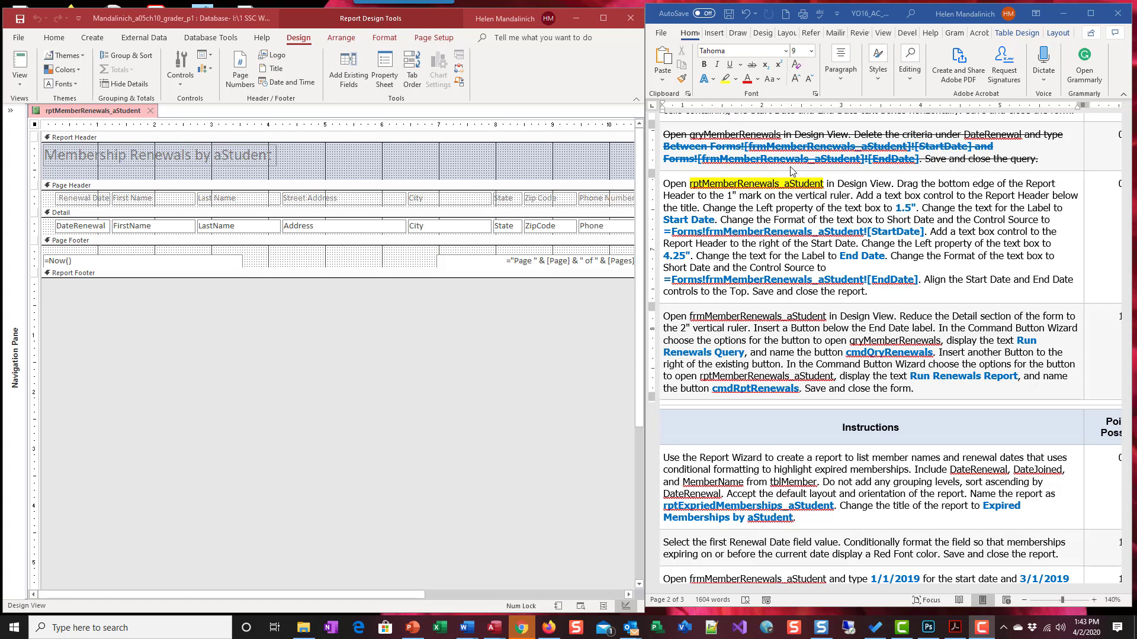
Strike through the sentence about opening rptMemberRenewals_aStudent in Design View in step 17 of the Word instructions
click(894, 185)
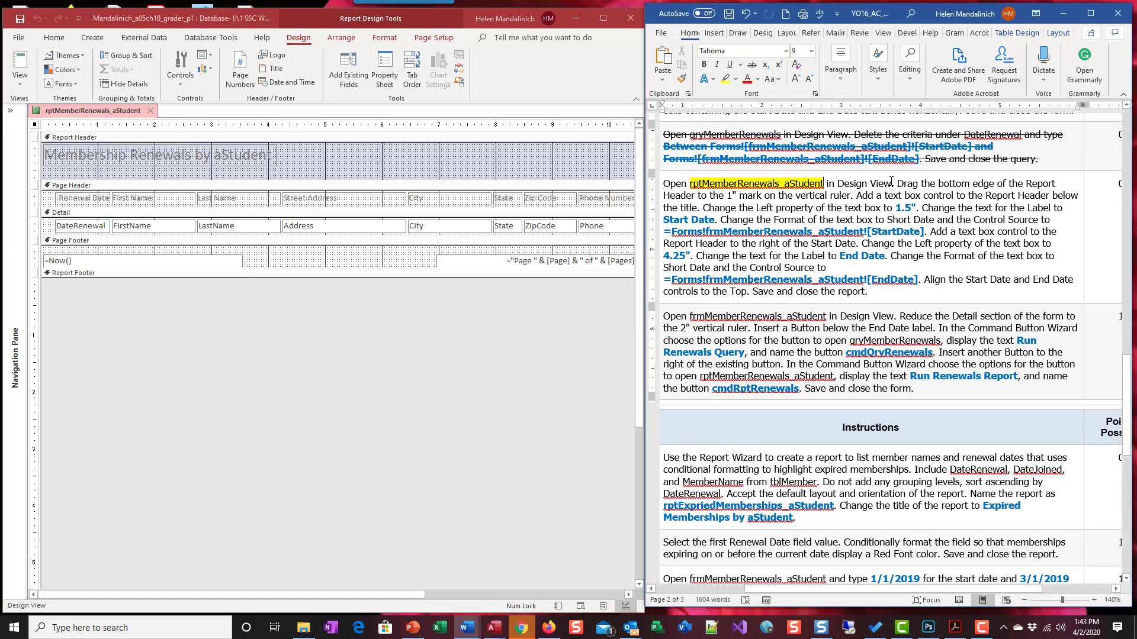
key(ctrl+shift+Left)
key(ctrl+shift+Left)
key(ctrl+shift+Left)
key(ctrl+shift+Left)
key(ctrl+shift+Left)
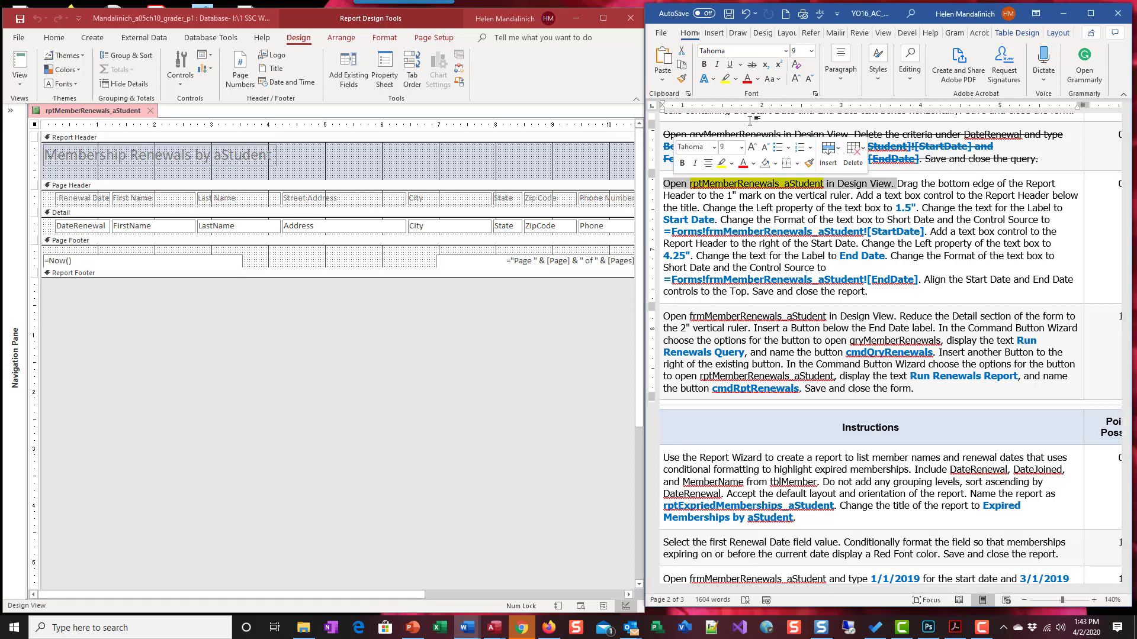
click(747, 66)
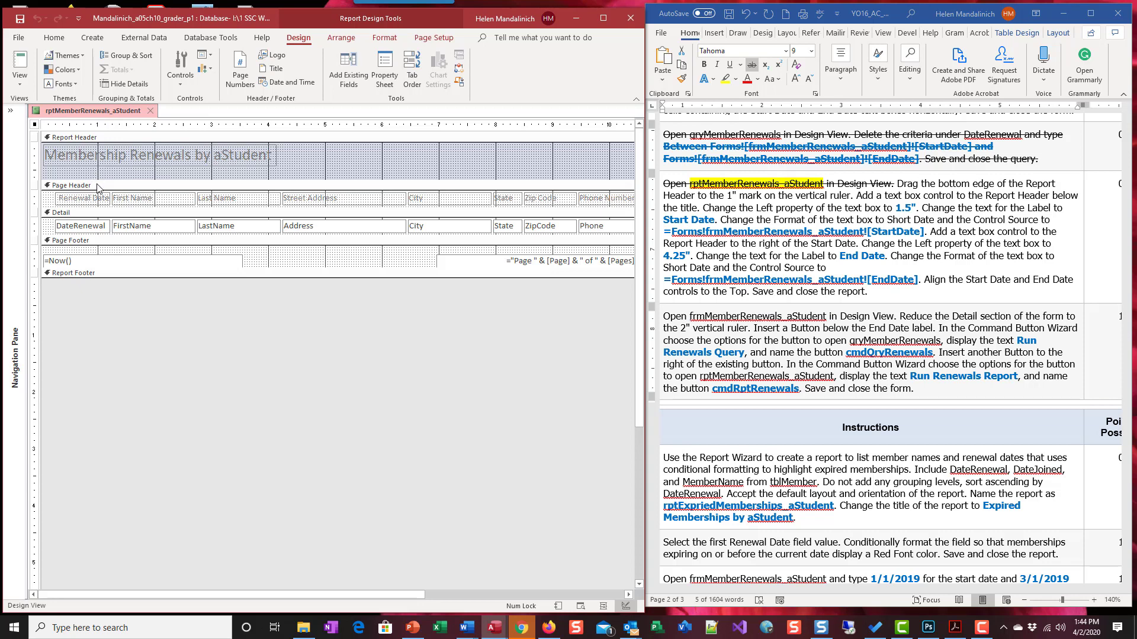
In Access, enlarge the Report Header section so its lower edge sits at the 1" mark on the vertical ruler
drag(98, 179, 90, 217)
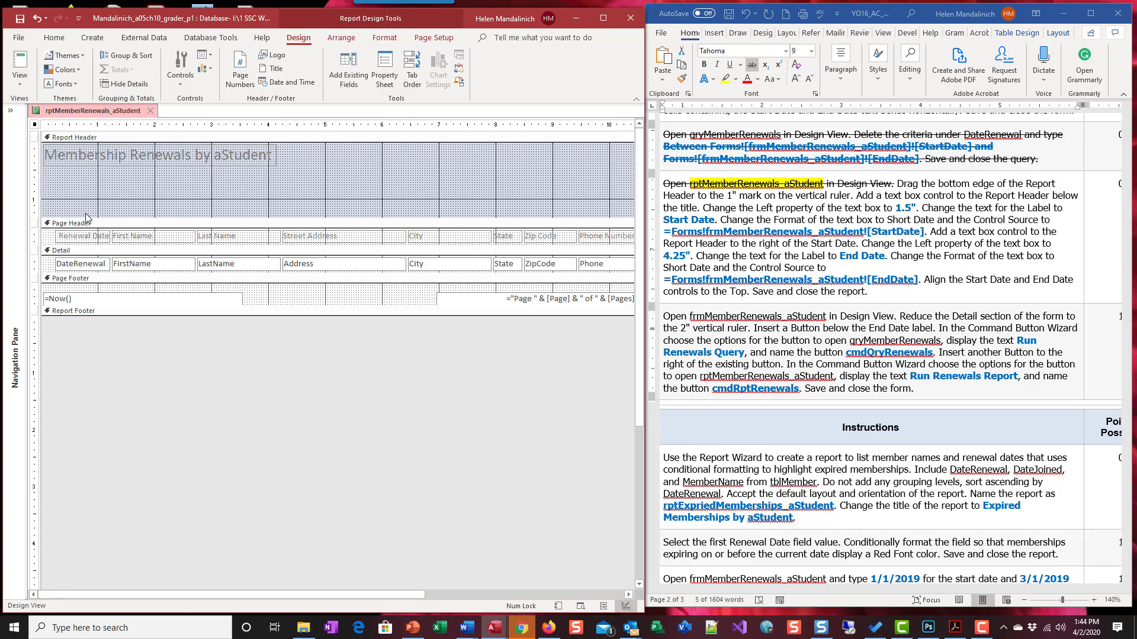
click(85, 218)
drag(85, 219, 87, 200)
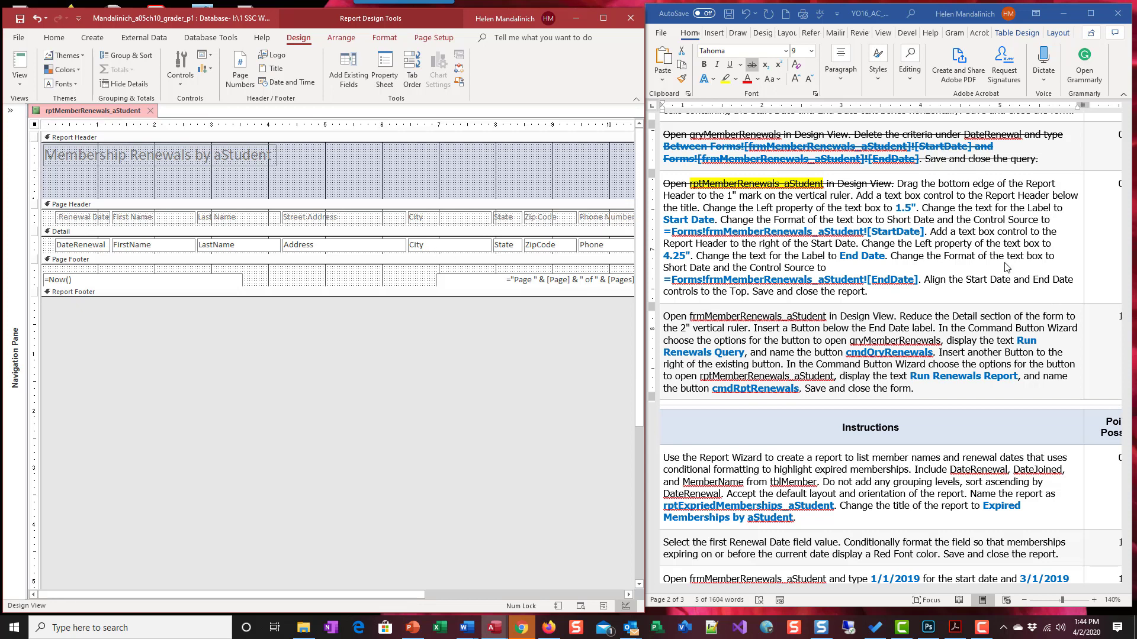
In the Word instructions, strike through the Report Header resizing sentence and highlight the word "text" in the following sentence
click(904, 182)
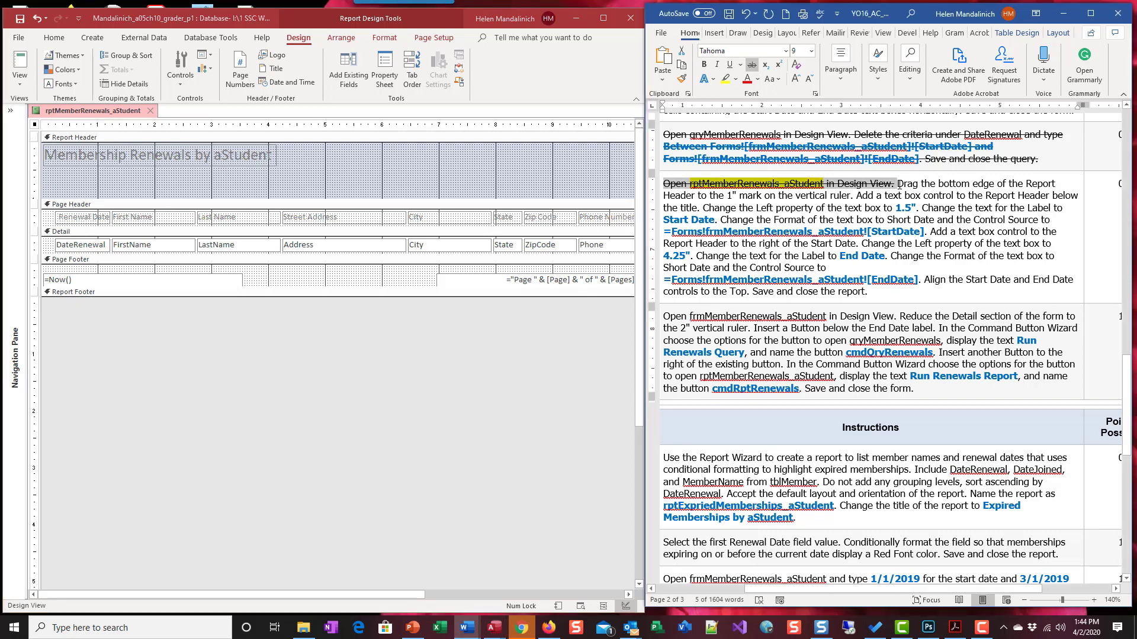
drag(898, 184, 850, 196)
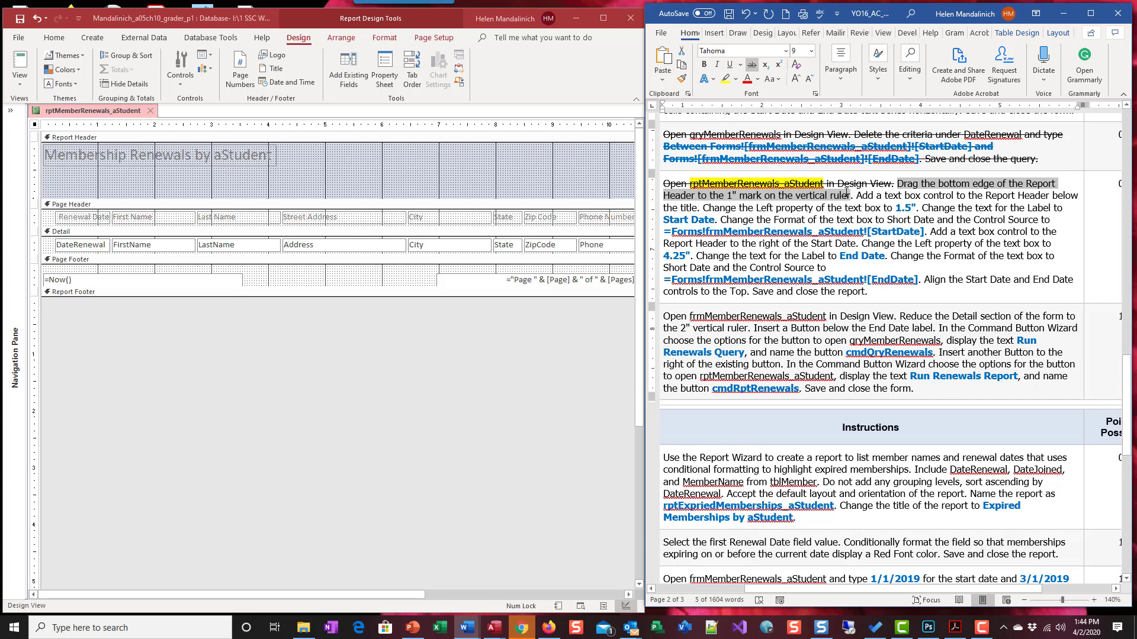
click(750, 66)
double_click(901, 199)
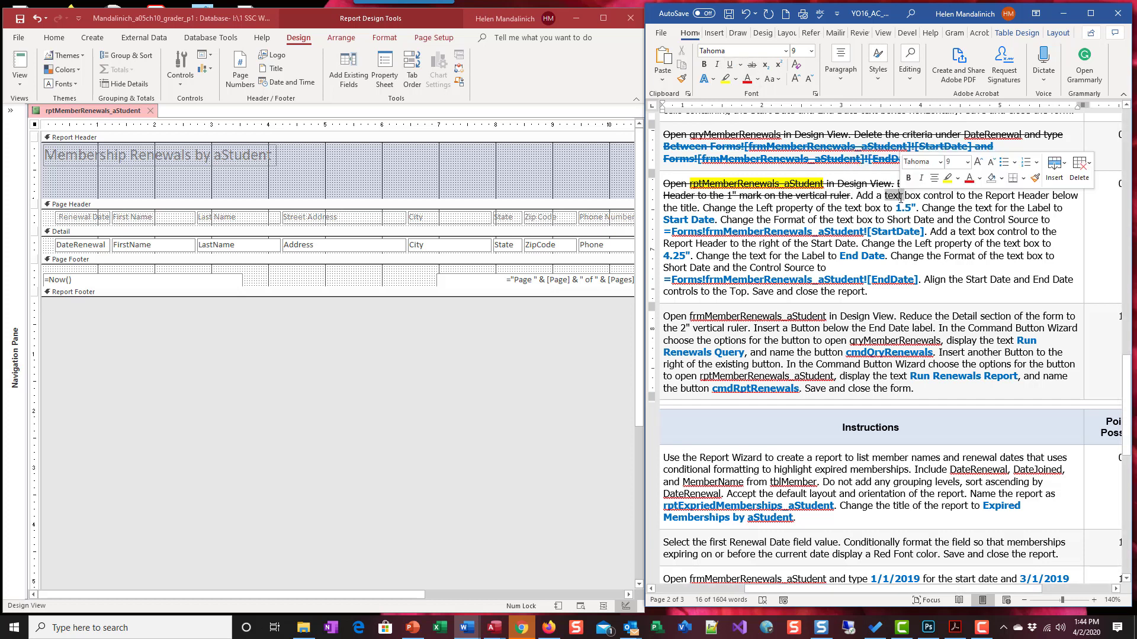
click(947, 179)
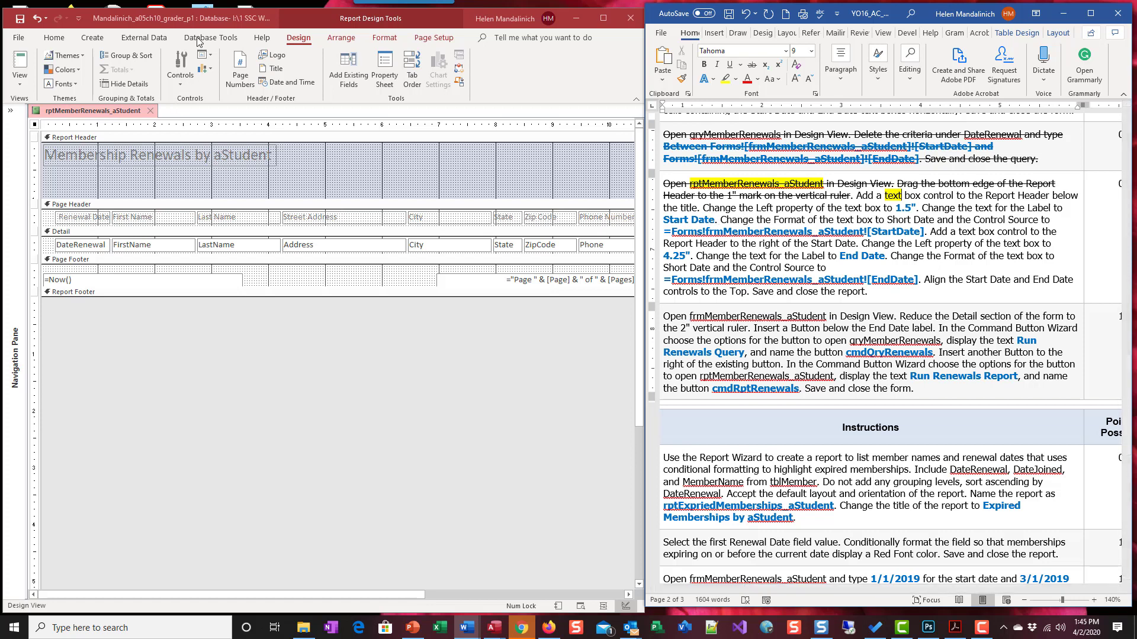
In Access, add a text box about 1.54" wide and 0.22" high to the Report Header below the title
click(181, 84)
click(181, 84)
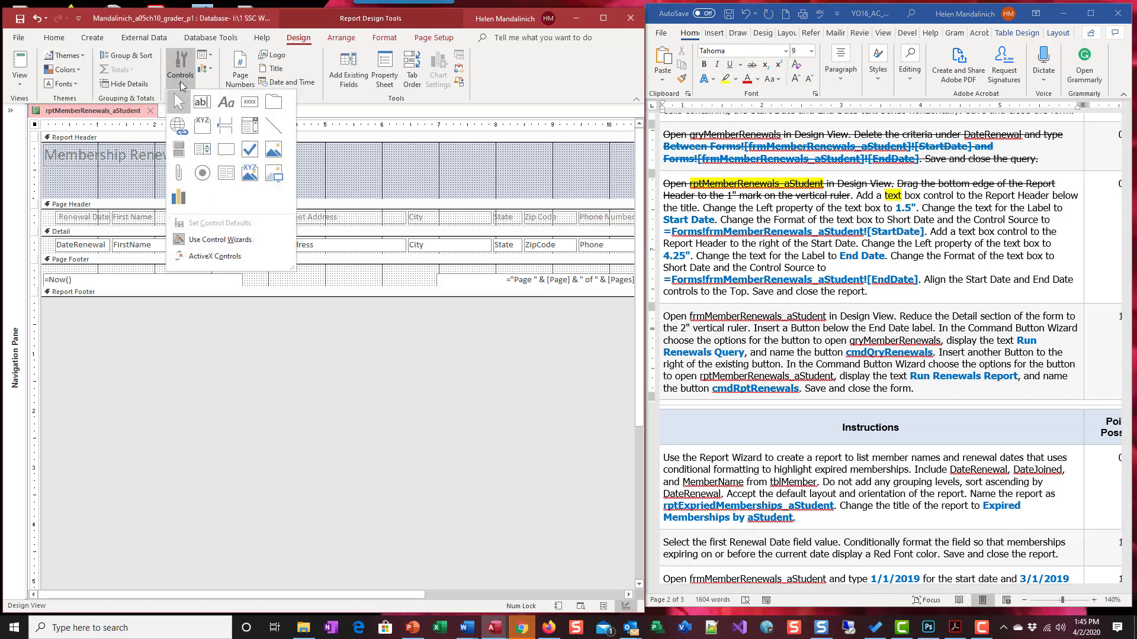
click(203, 103)
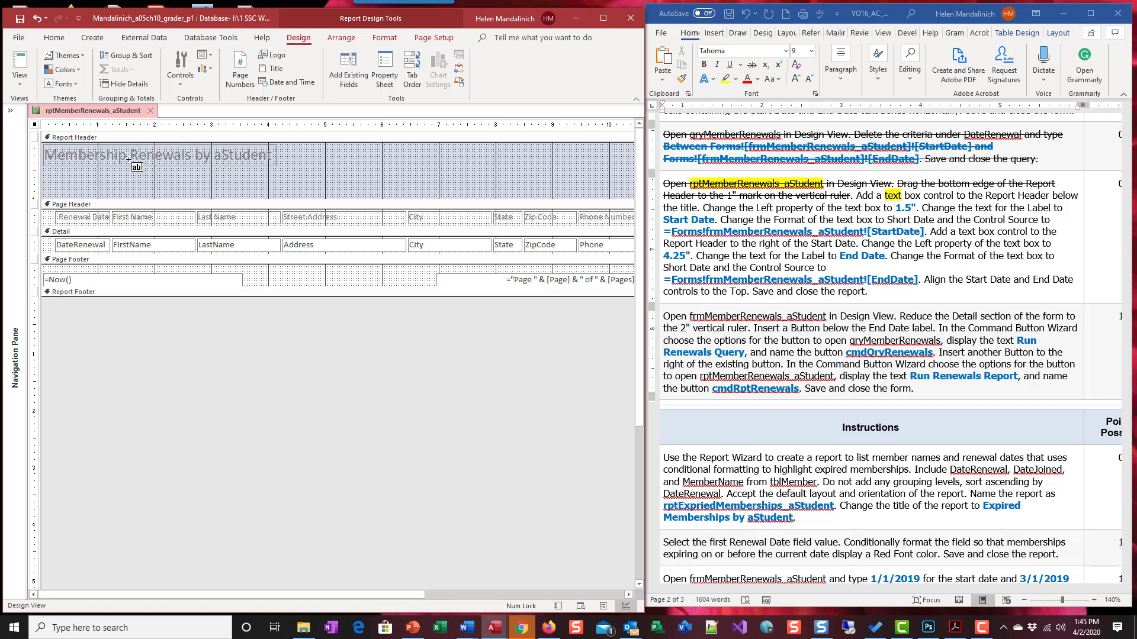
drag(125, 175, 211, 188)
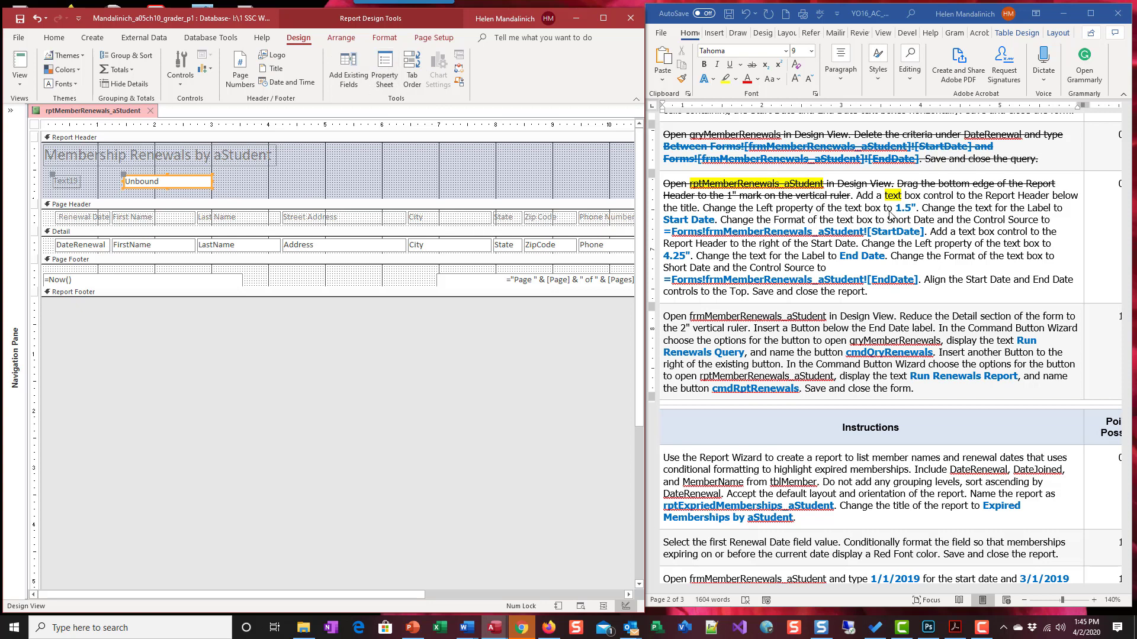
Strike through the sentence about adding a text box below the title in the Word instructions
click(967, 202)
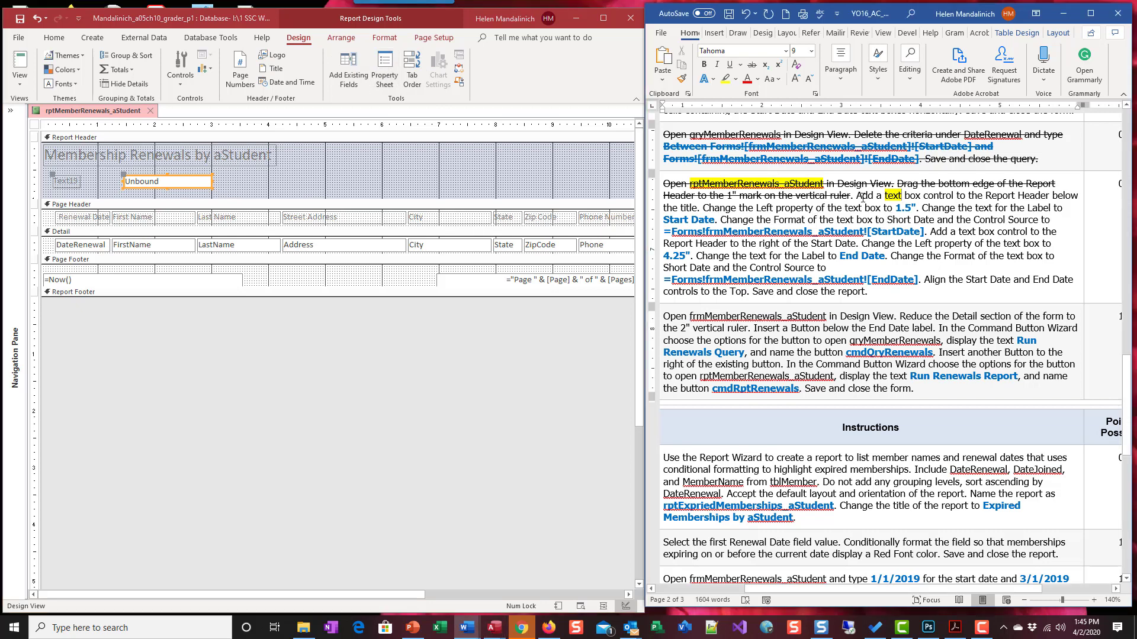
drag(856, 196, 698, 208)
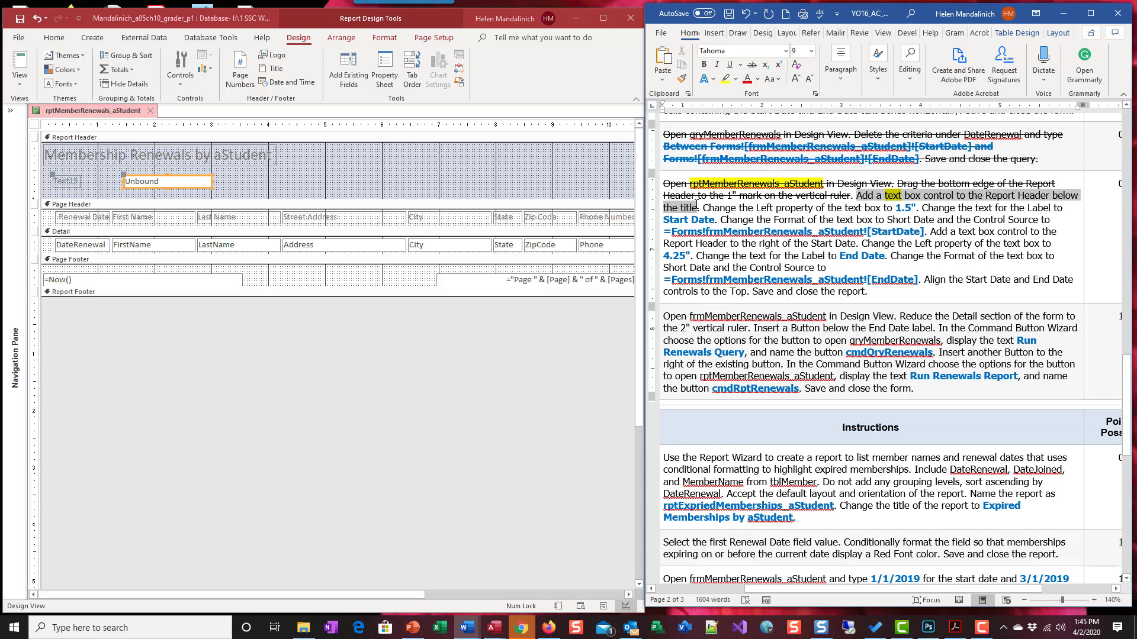
click(751, 64)
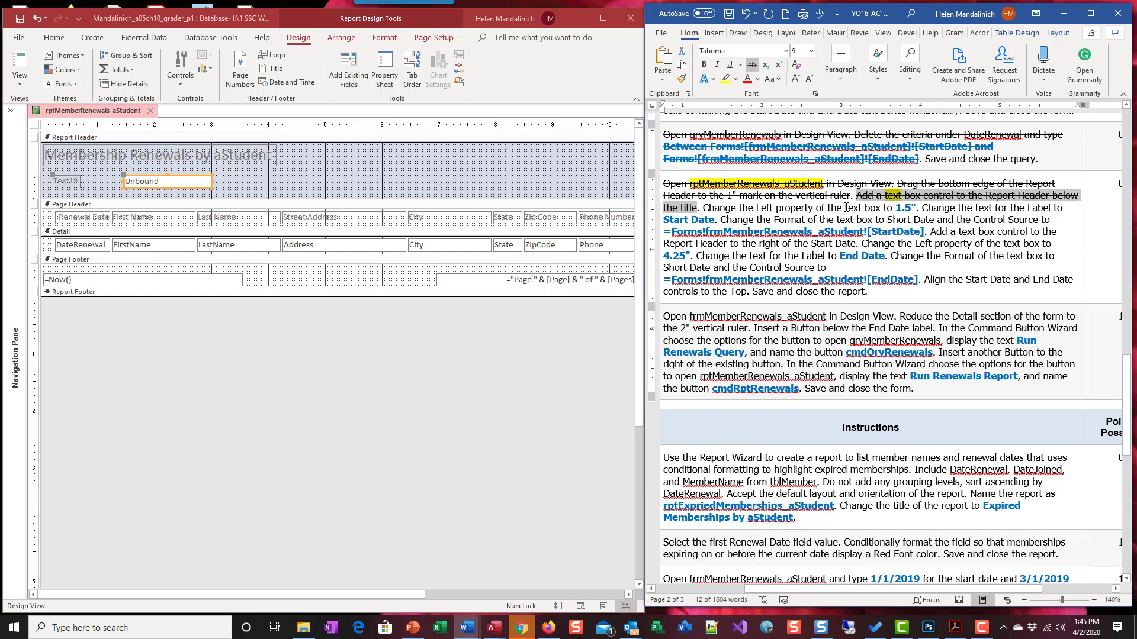
In Access, set the Left property of the new Report Header text box to 1.5"
click(382, 70)
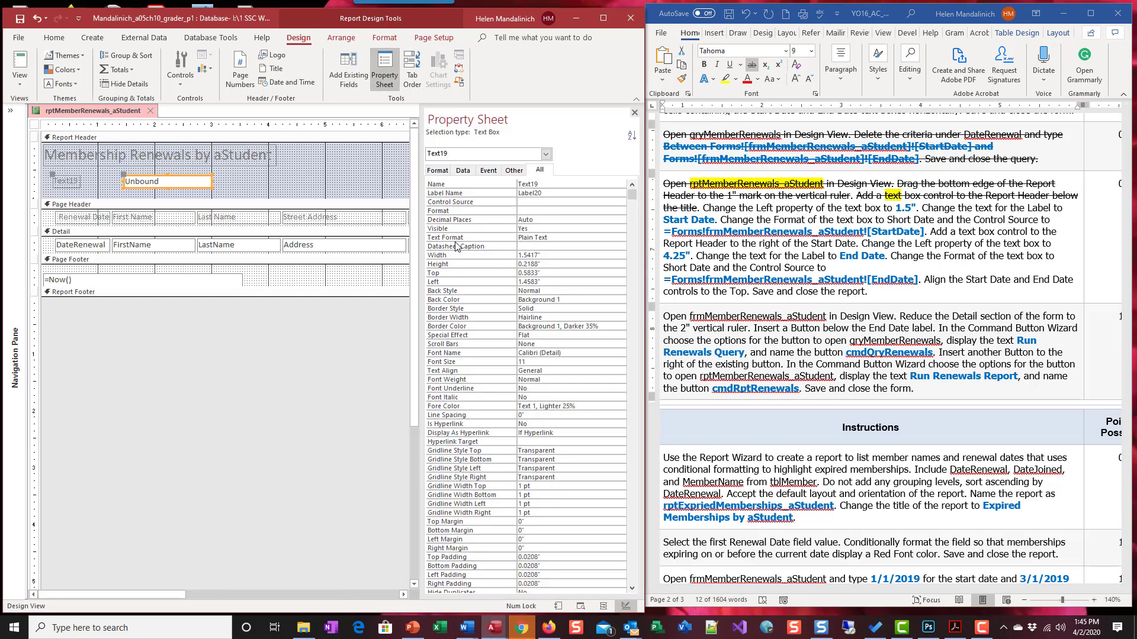
click(436, 170)
double_click(521, 237)
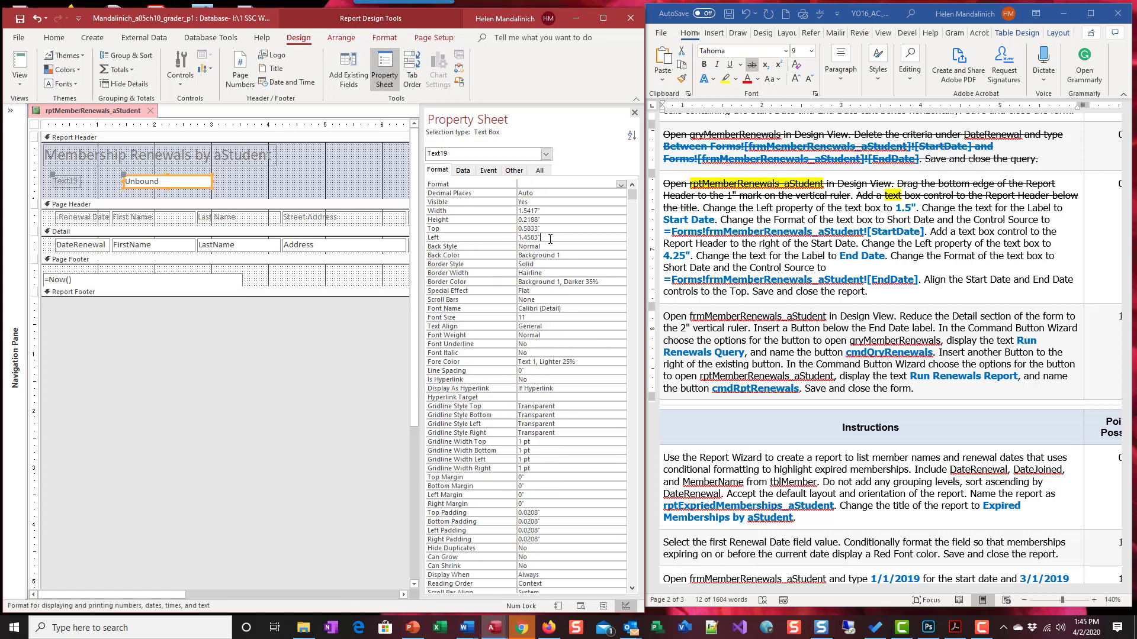
text(1.5)
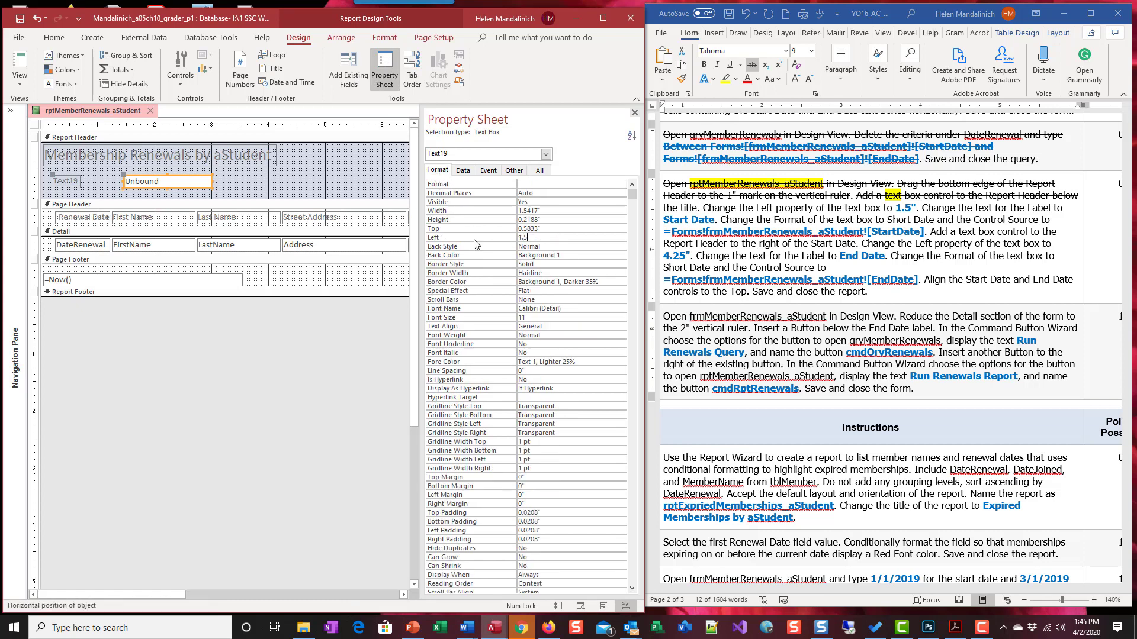
key(Return)
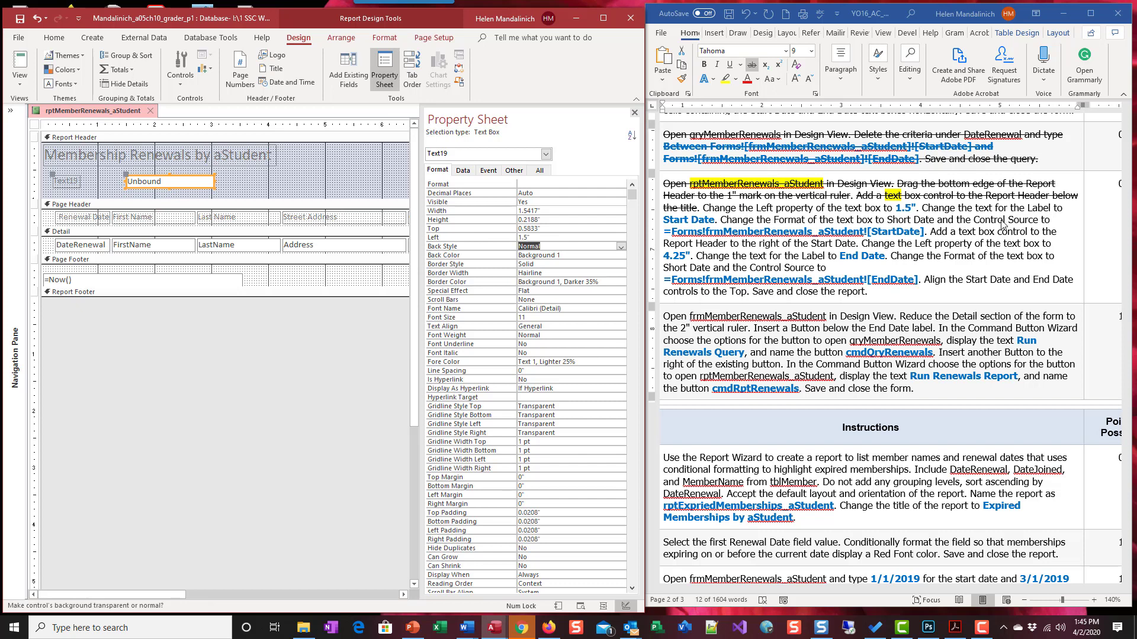
Strike through the sentence about changing the Left property to 1.5" in the Word instructions
click(922, 211)
drag(922, 211, 703, 209)
click(751, 65)
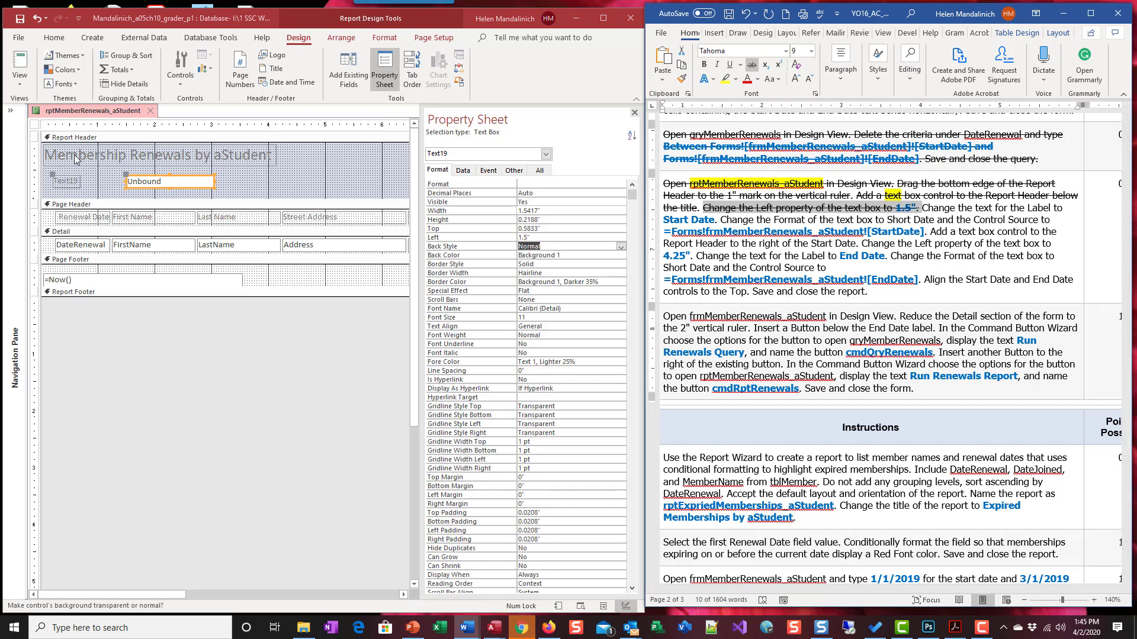
In Access, change the text of the Report Header text box's label to "Start Date"
click(57, 183)
double_click(65, 181)
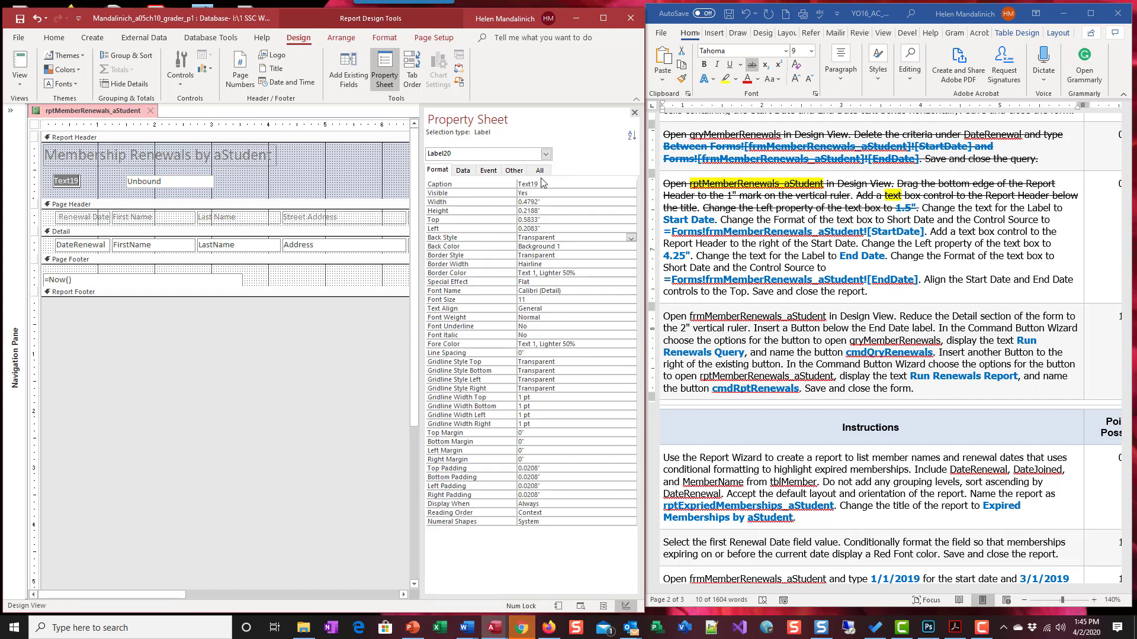
text(Start Date)
Strike through the sentence about changing the label text to Start Date in the Word instructions
click(735, 224)
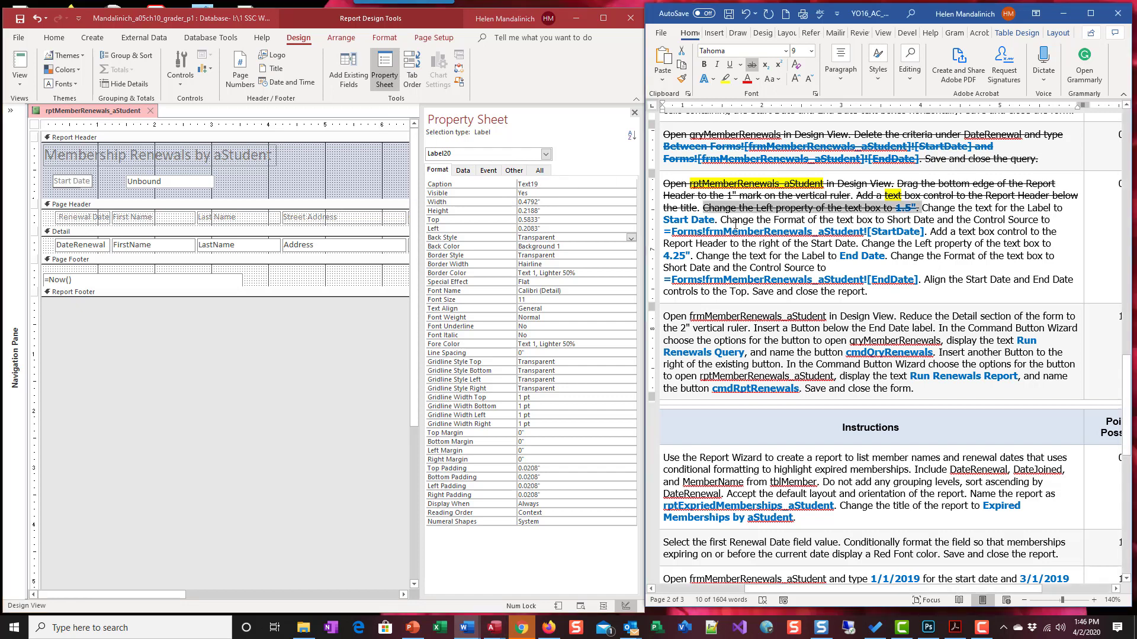
click(954, 207)
drag(922, 207, 714, 219)
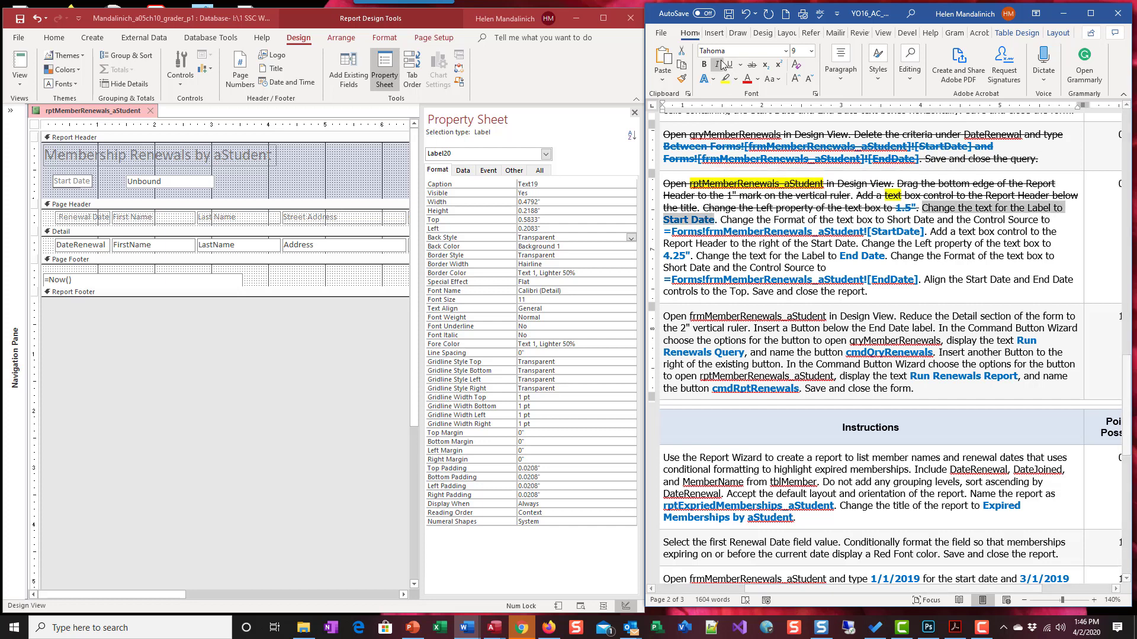
click(751, 64)
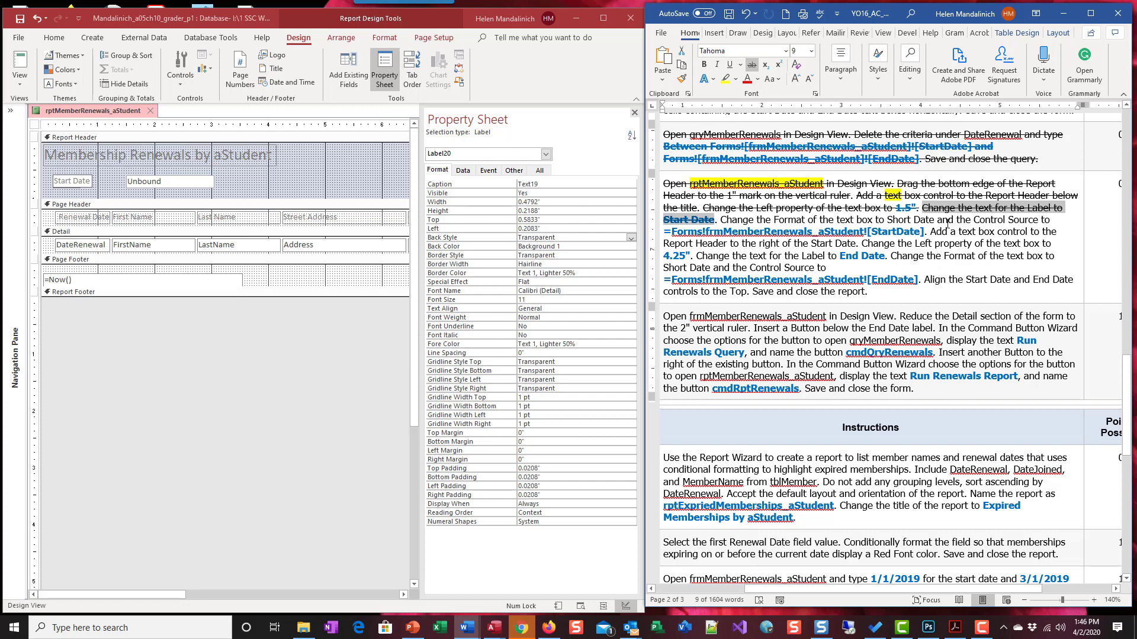
In Access, set the Format property of the Start Date text box in the Report Header to Short Date
click(193, 185)
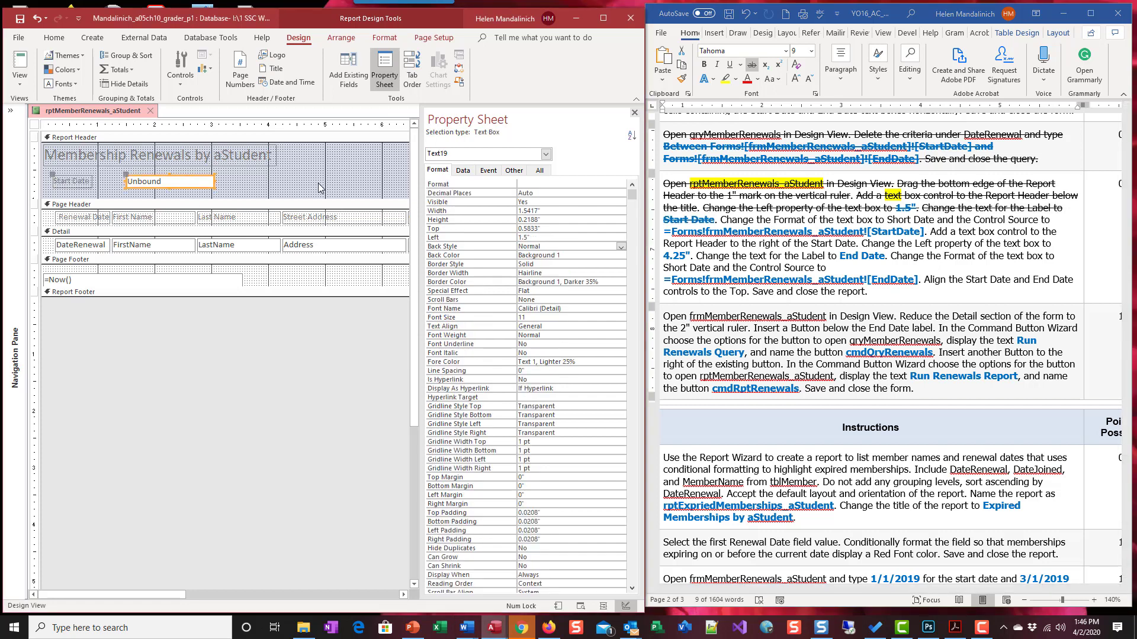
click(464, 171)
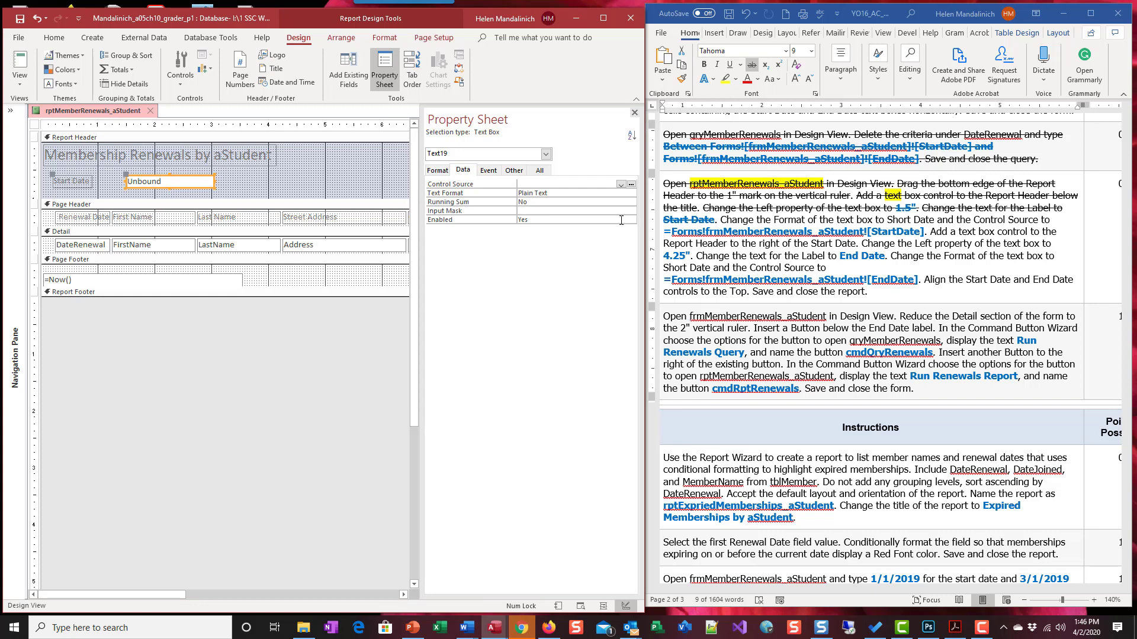
click(558, 192)
click(631, 196)
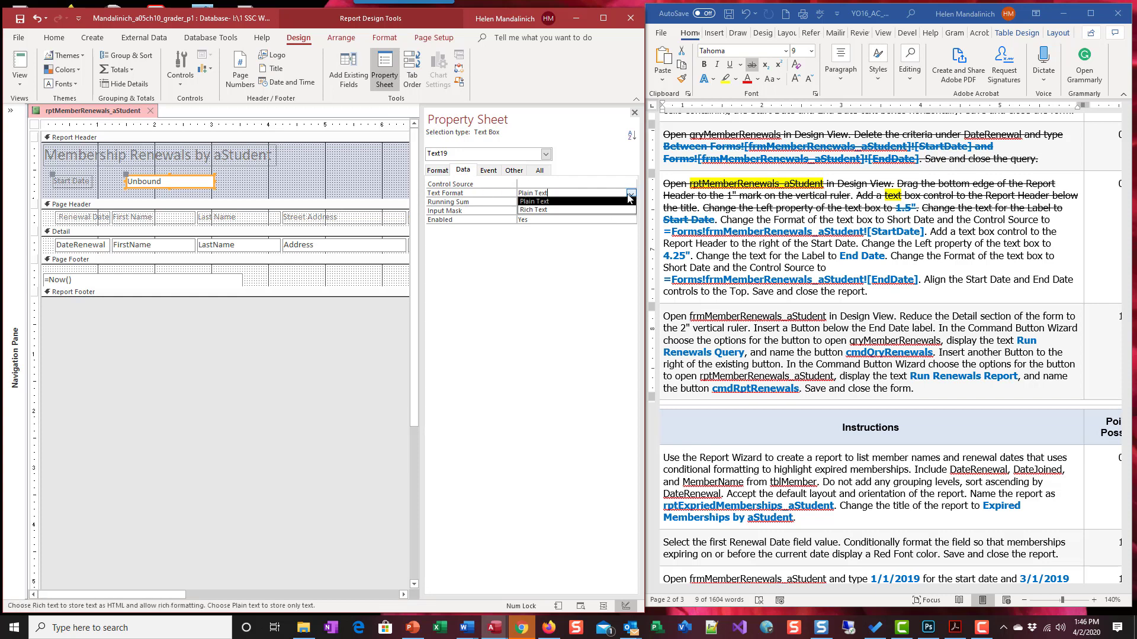
click(630, 196)
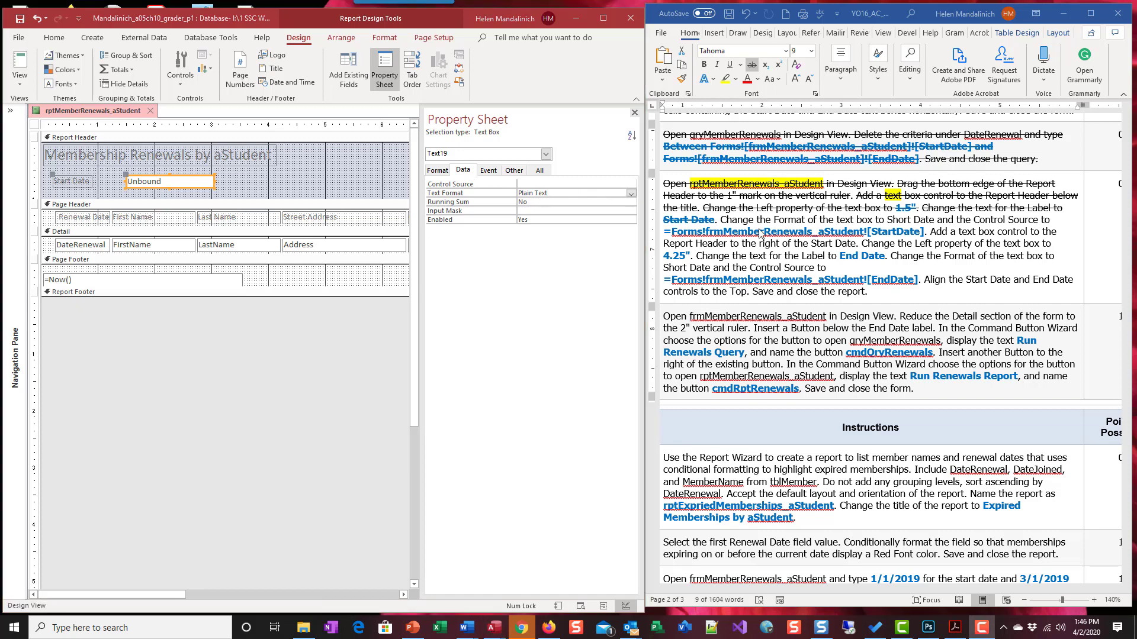
click(437, 178)
click(437, 171)
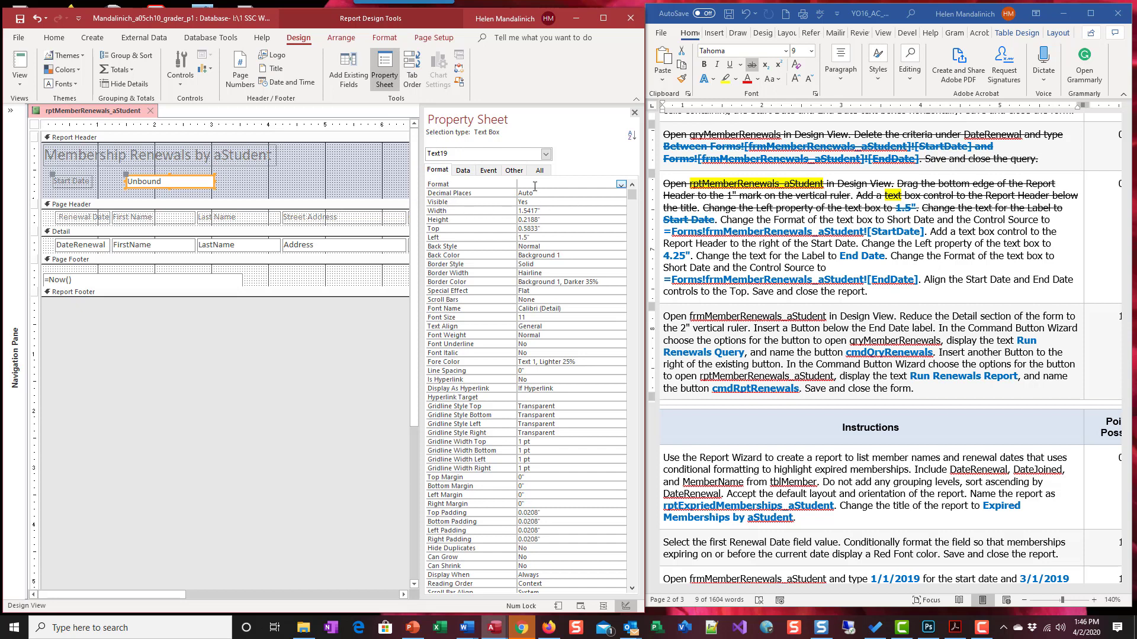
click(620, 184)
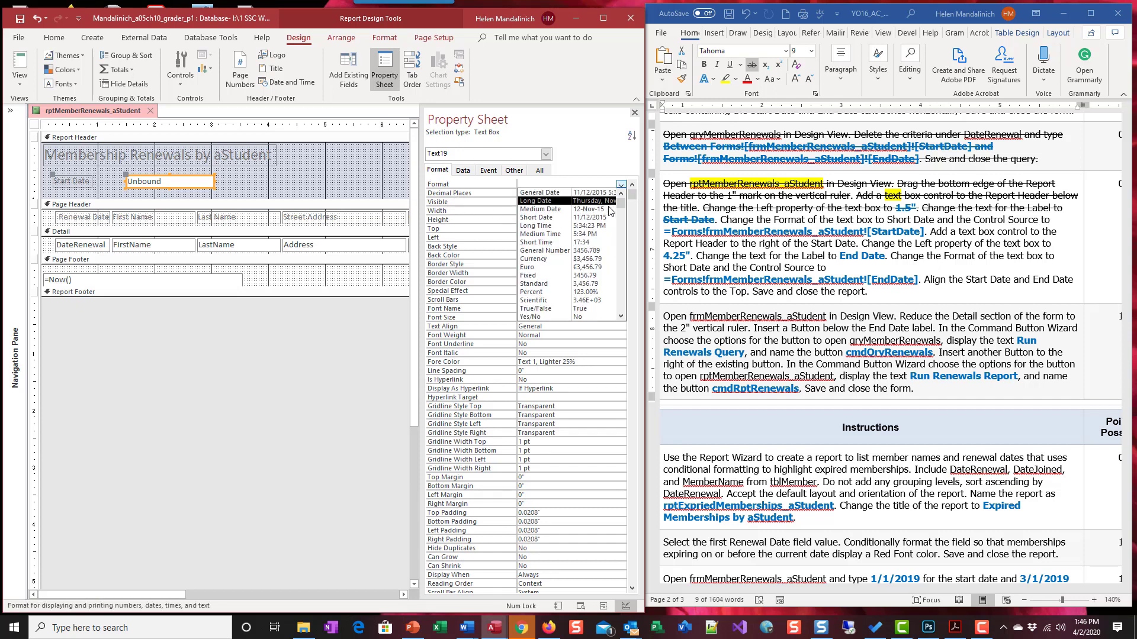
click(609, 217)
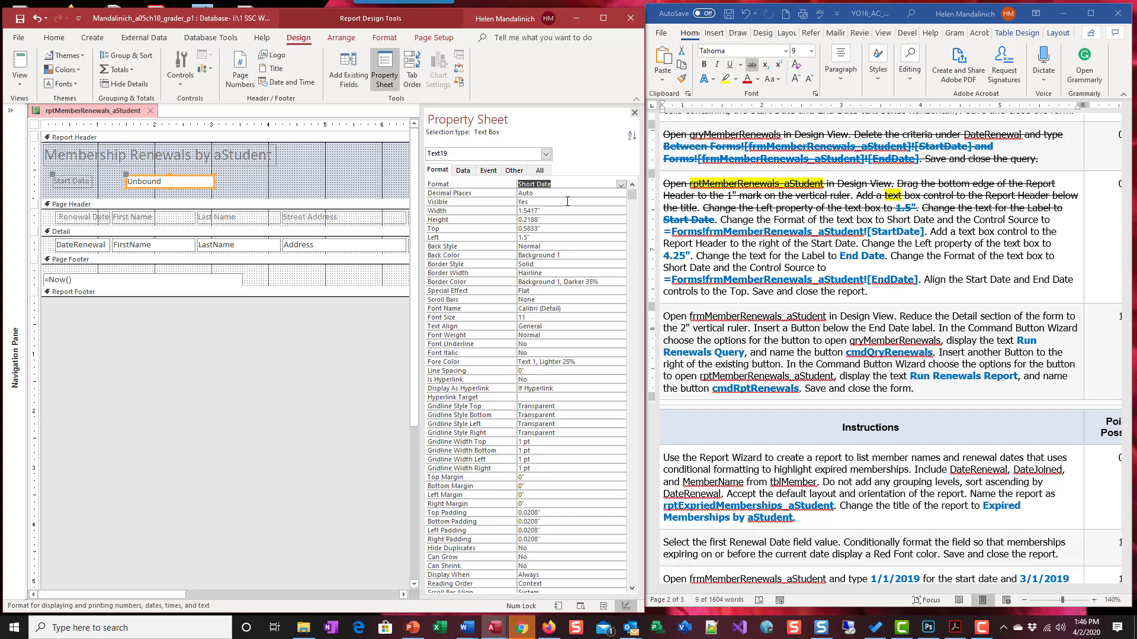
click(463, 171)
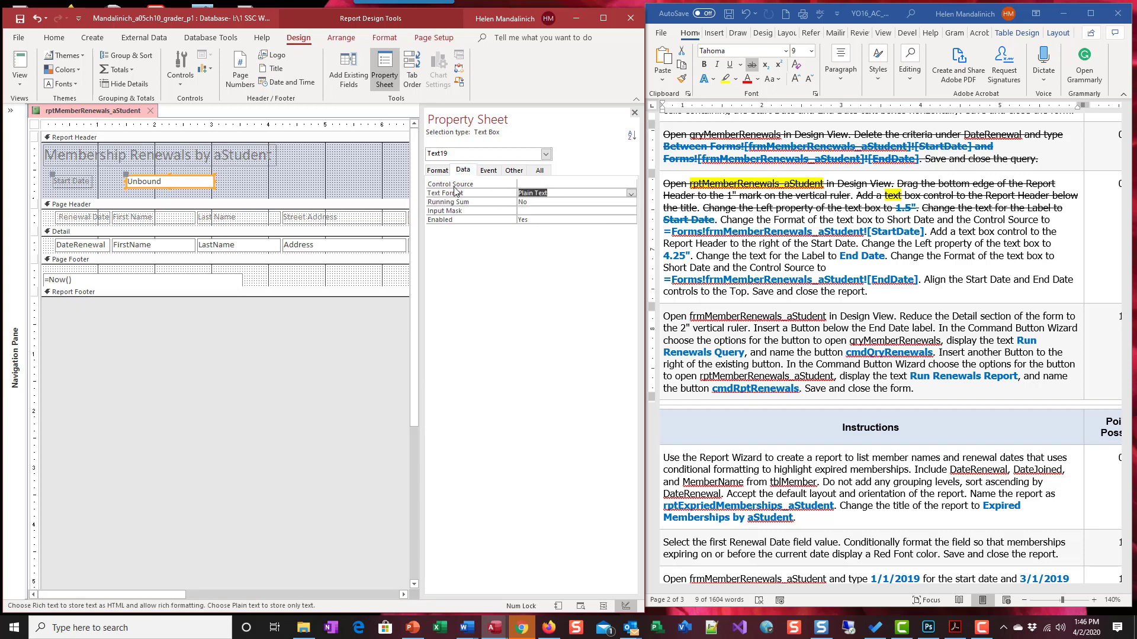
click(528, 184)
right_click(528, 184)
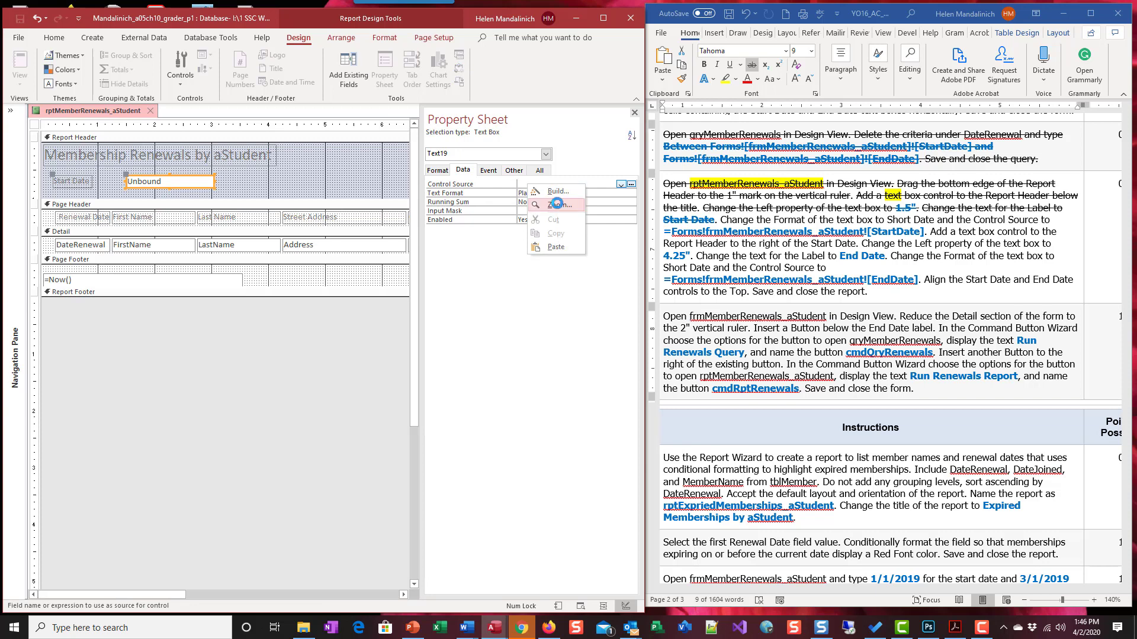
click(551, 207)
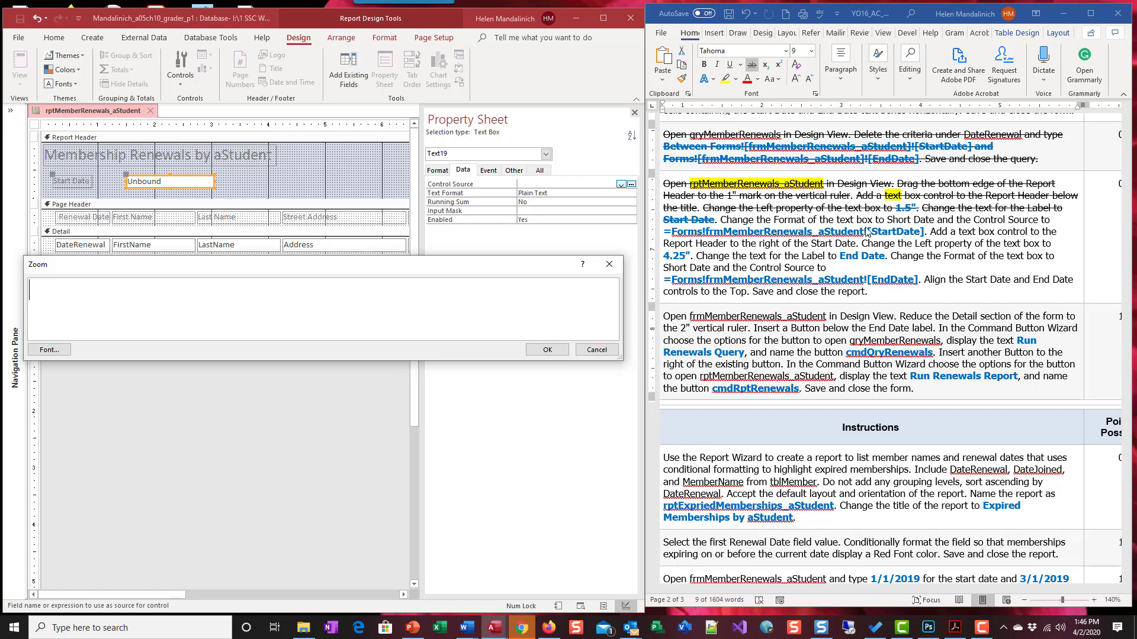
click(594, 351)
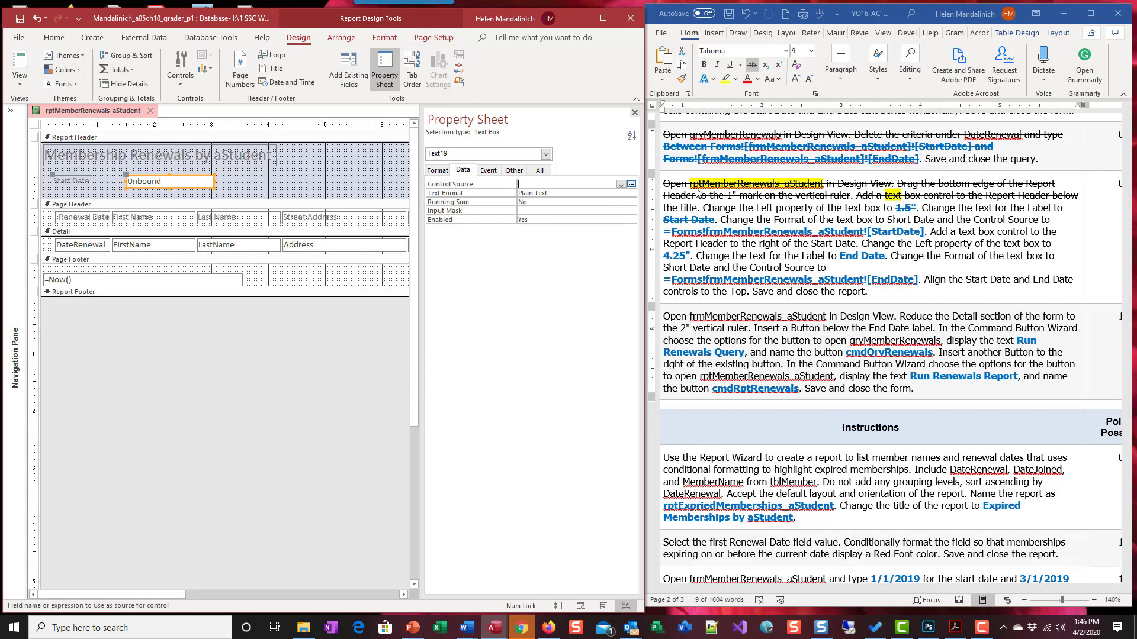
Use the Expression Builder to set the Start Date text box's Control Source to Forms![frmMemberRenewals_aStudent]![StartDate]
click(631, 185)
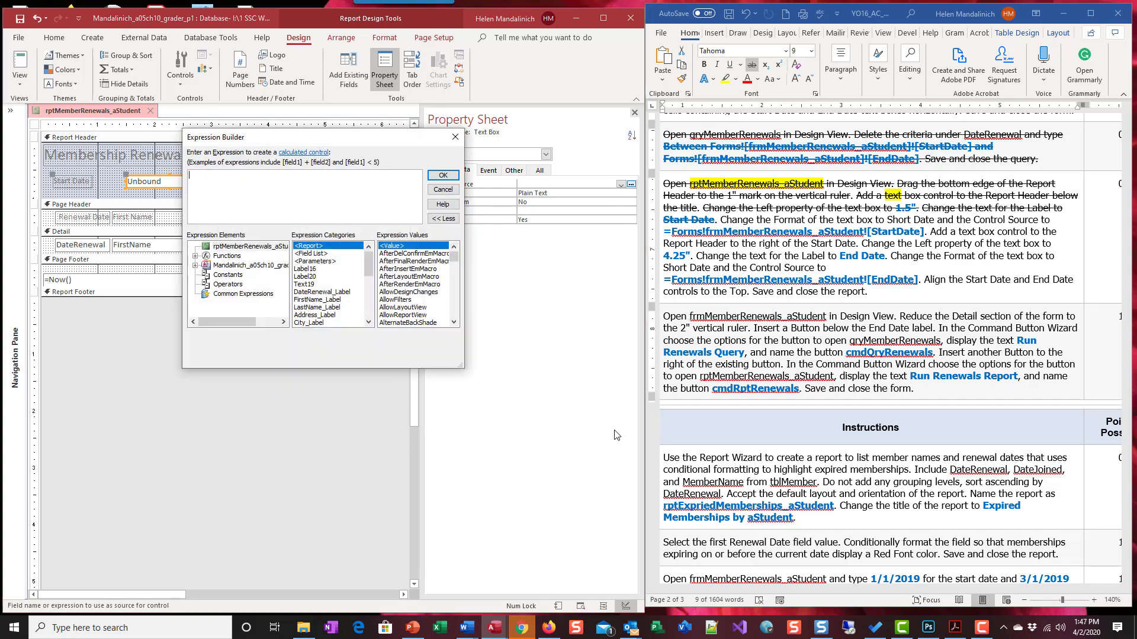
drag(318, 144, 398, 239)
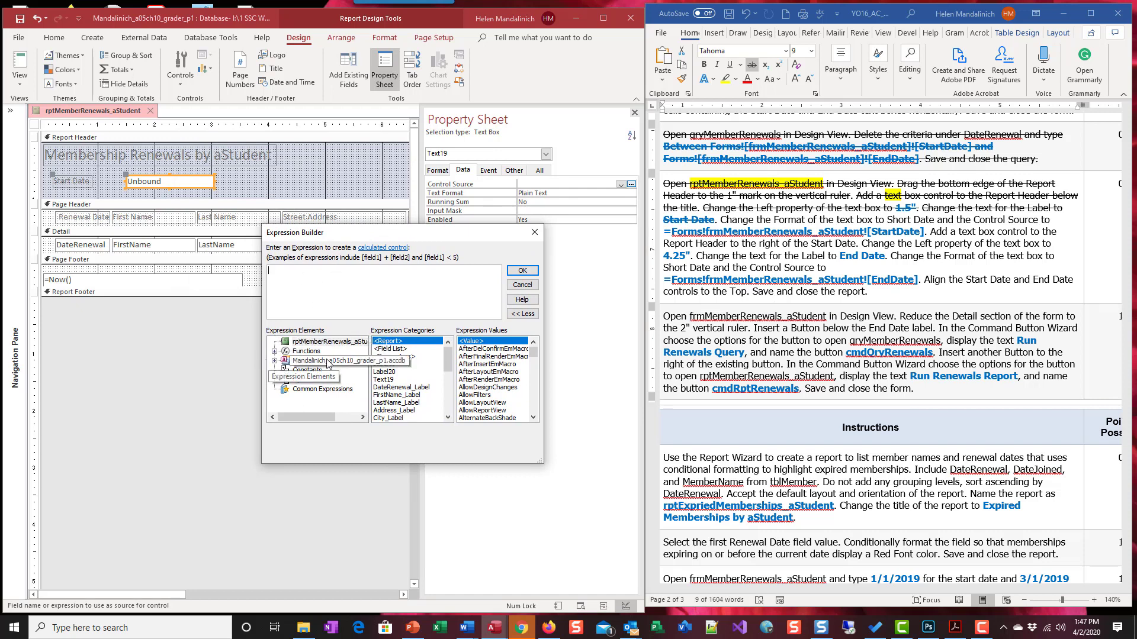
click(274, 361)
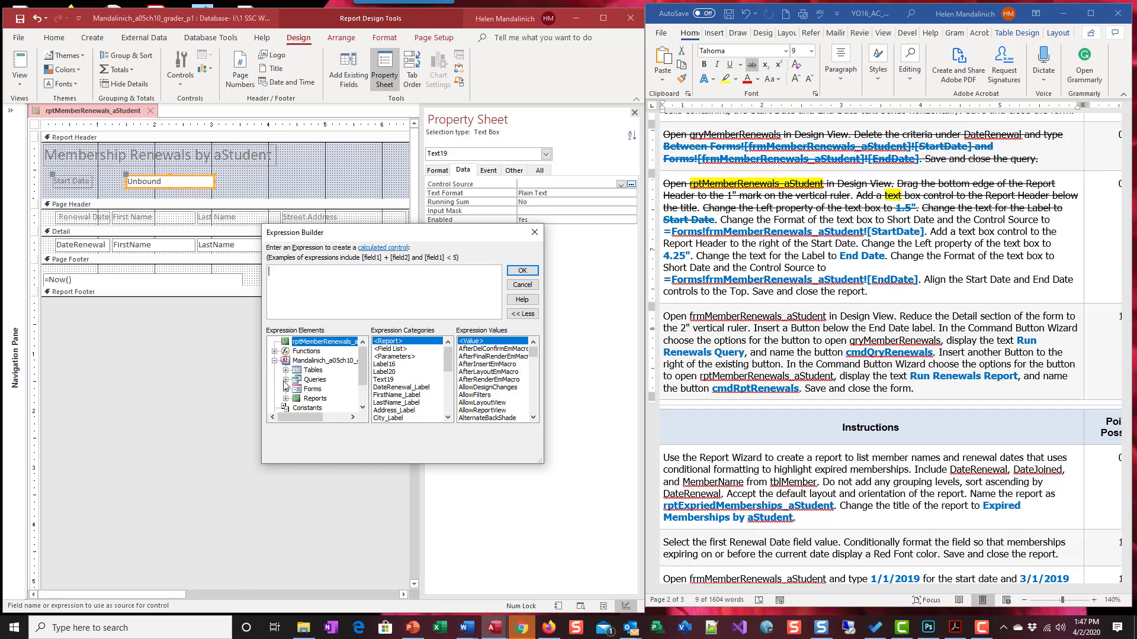
click(286, 389)
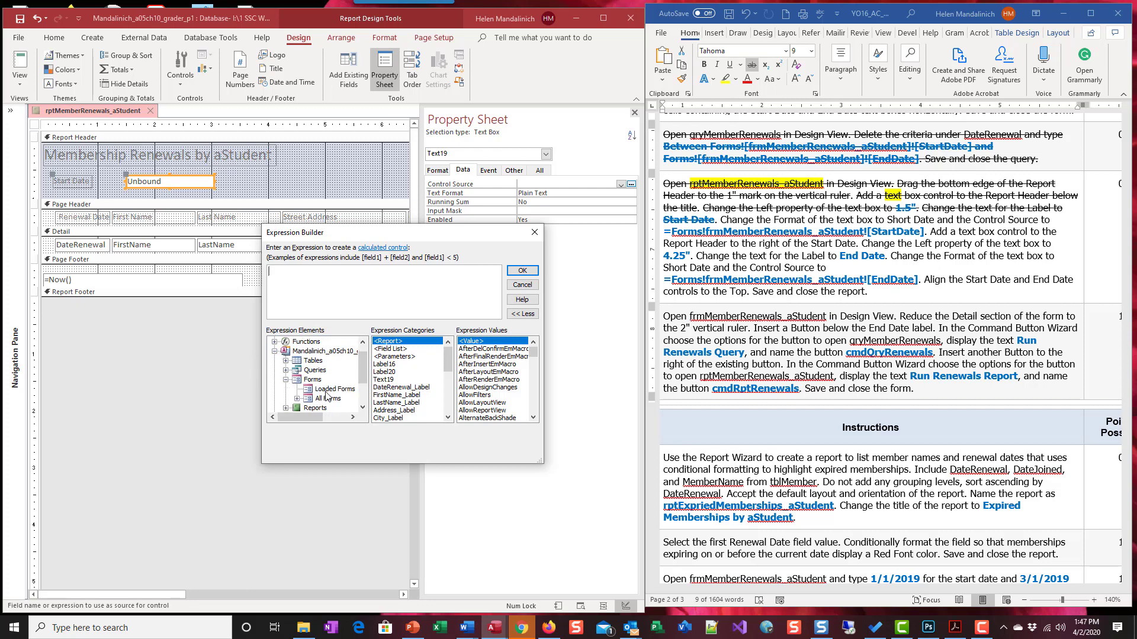
click(297, 399)
scroll(332, 373, down, 1)
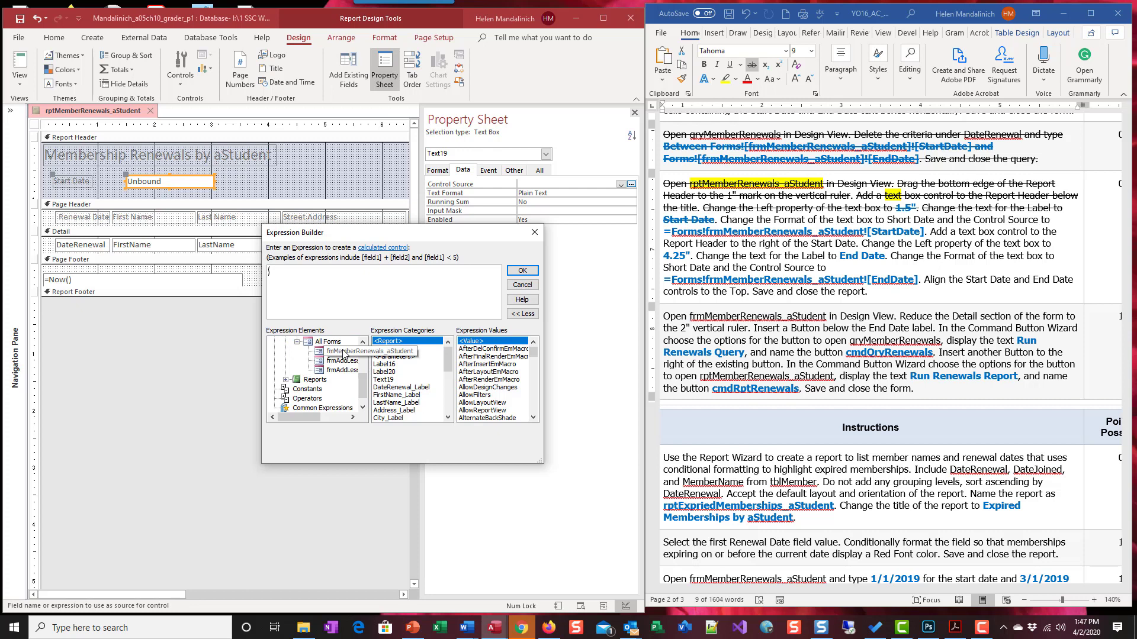
click(343, 352)
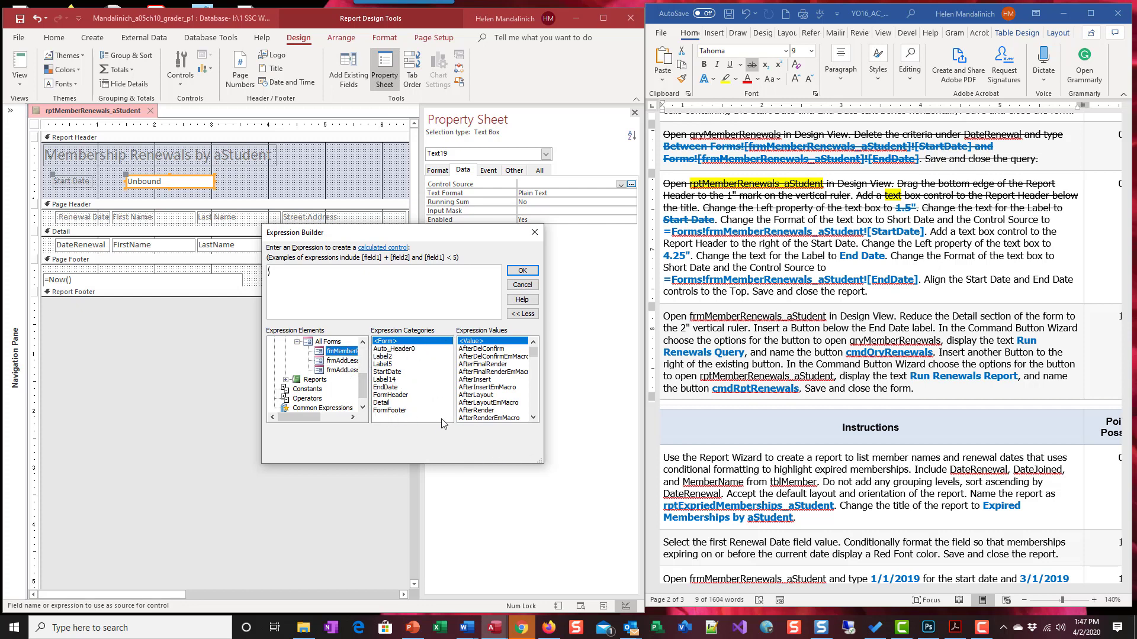
double_click(388, 372)
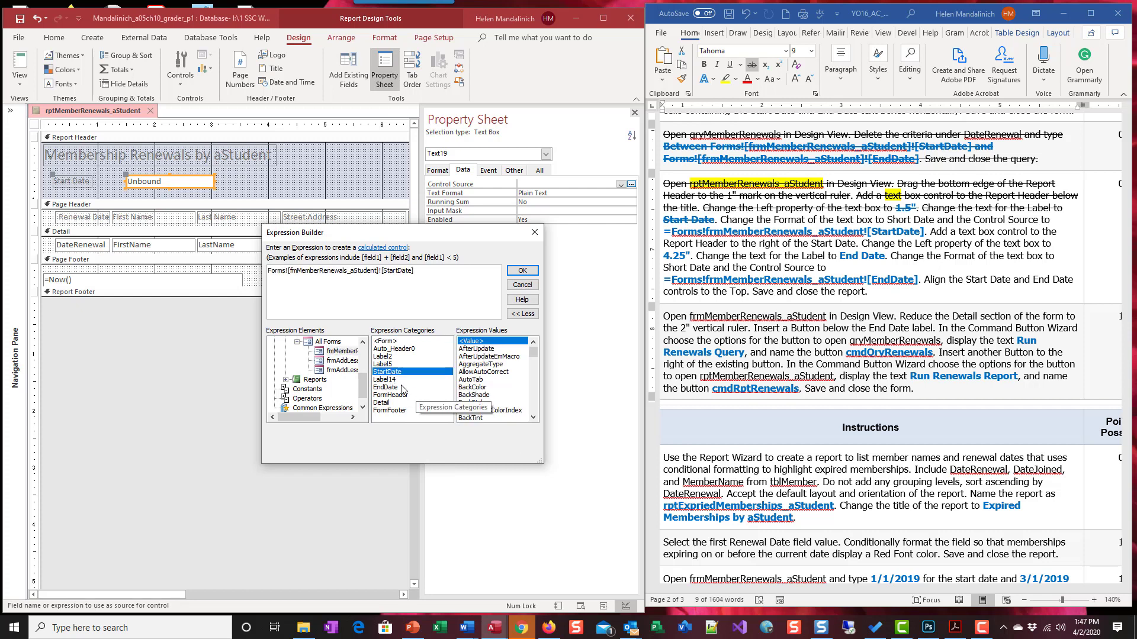
click(519, 272)
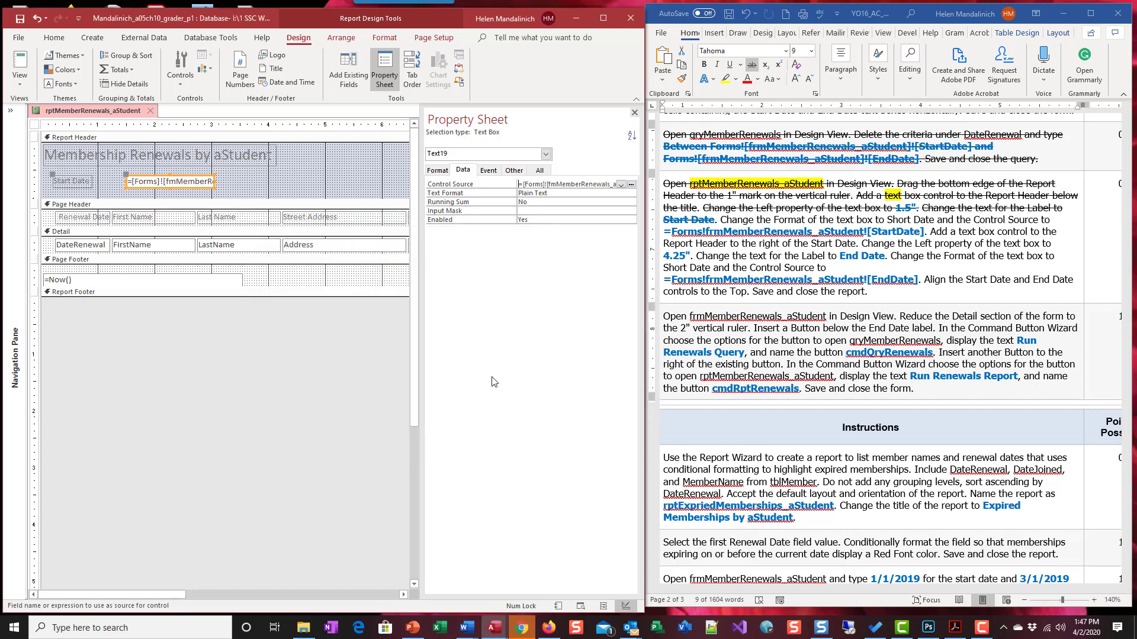
In the Word instructions, strike through the sentence about the Short Date format and the StartDate Control Source
click(931, 232)
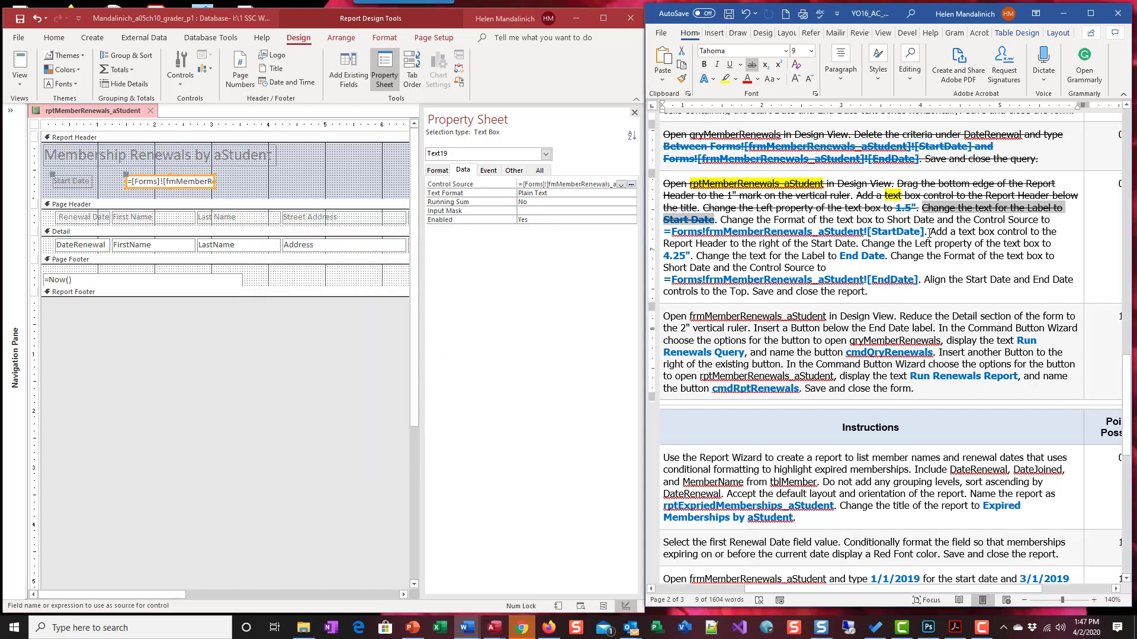
drag(932, 232, 721, 220)
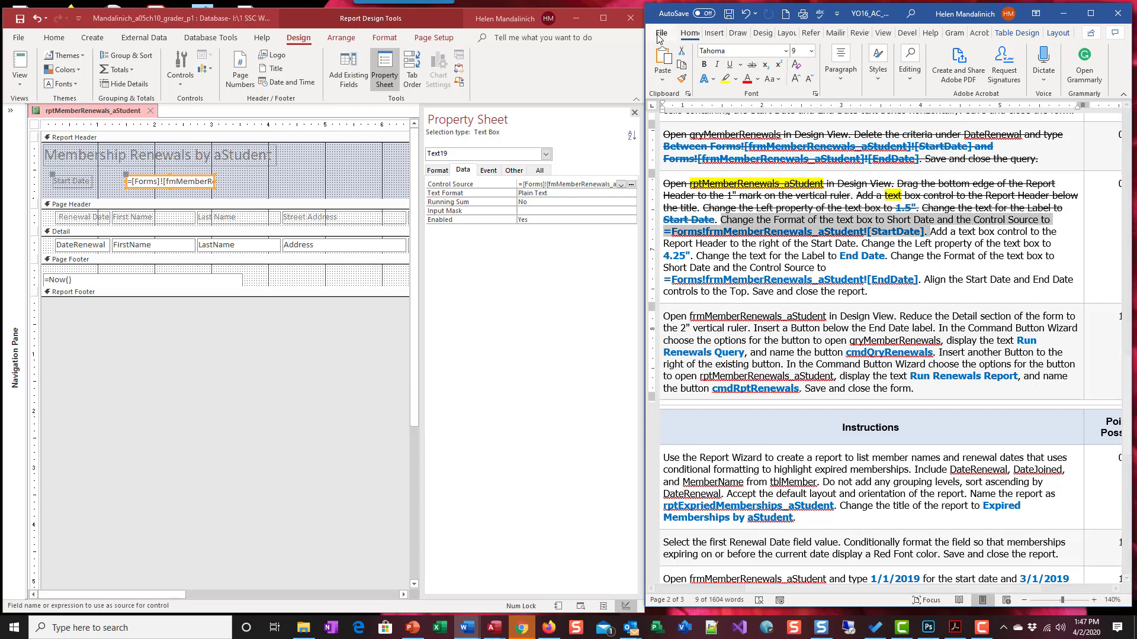
click(752, 64)
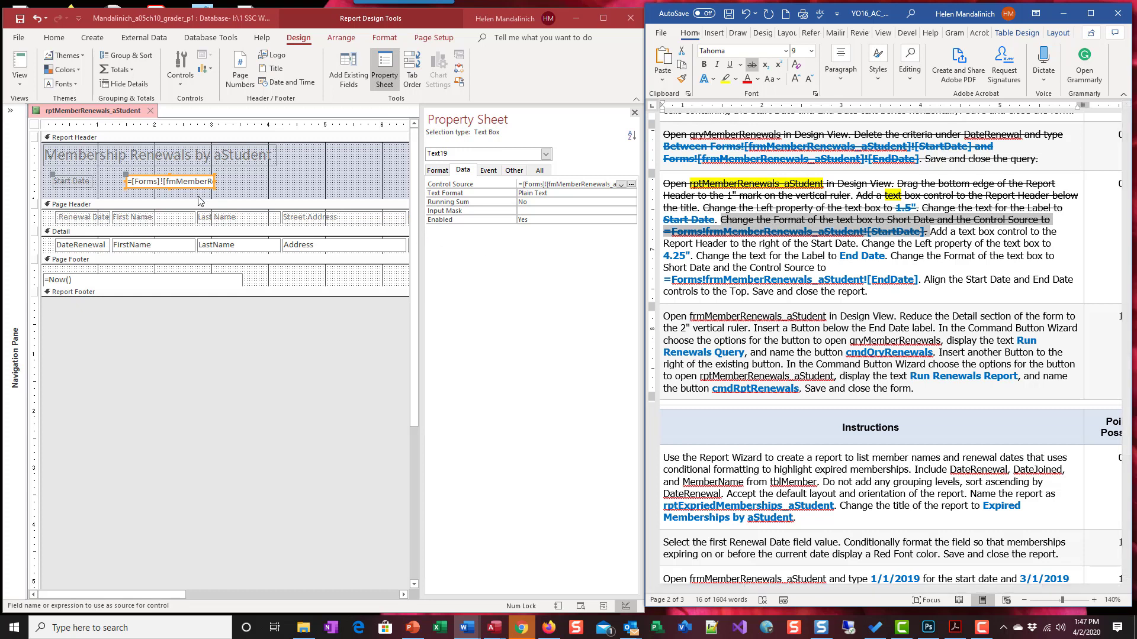
In Access, add a second text box to the Report Header, right of the Start Date text box, with its Left property at 4.25"
click(285, 188)
click(180, 80)
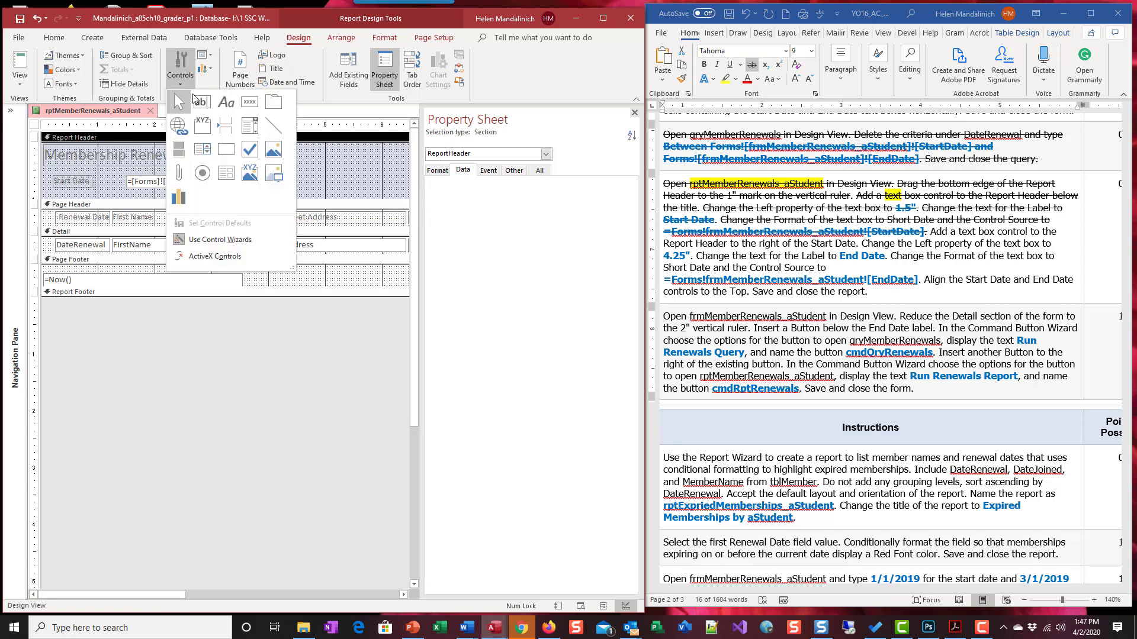
click(202, 101)
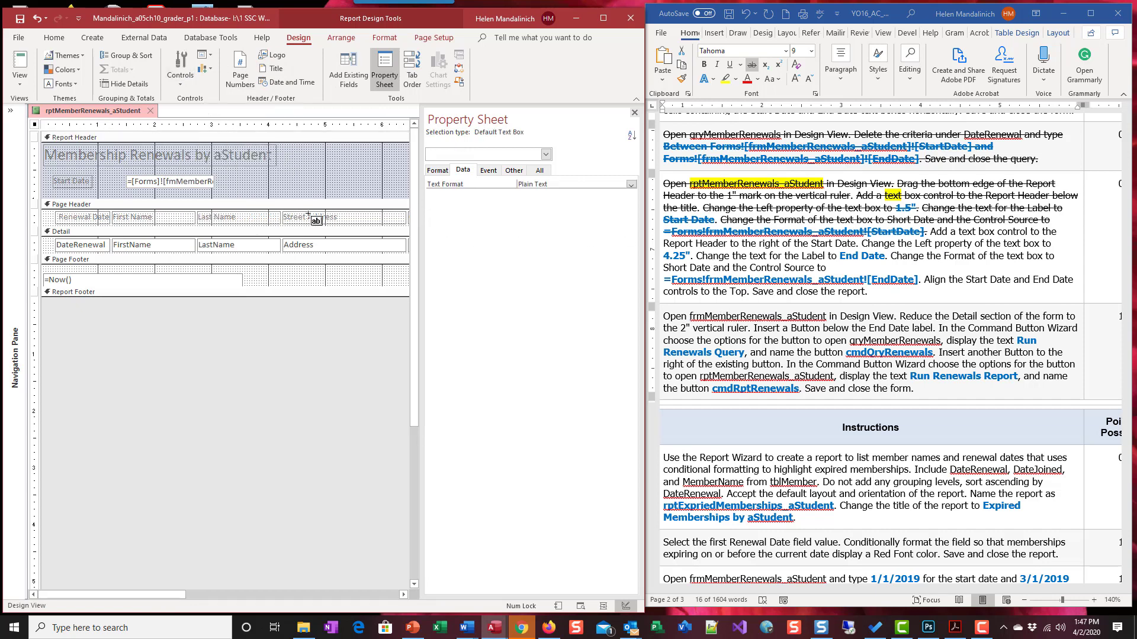
click(283, 176)
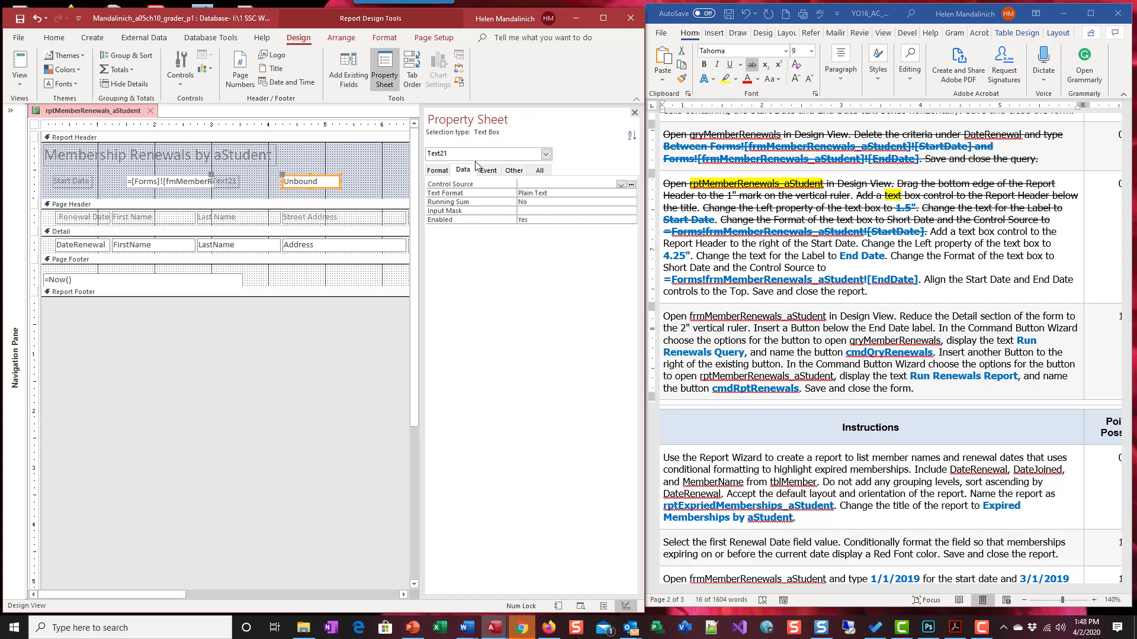
click(443, 172)
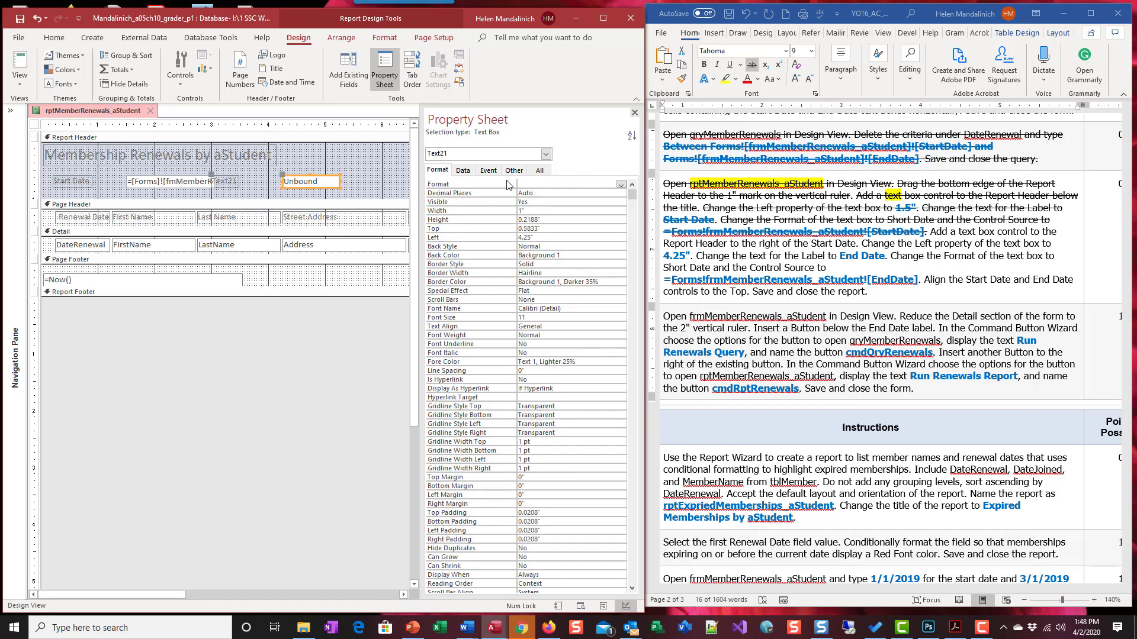
click(537, 237)
Change the text of the new text box's label to "End Date"
click(230, 185)
click(542, 171)
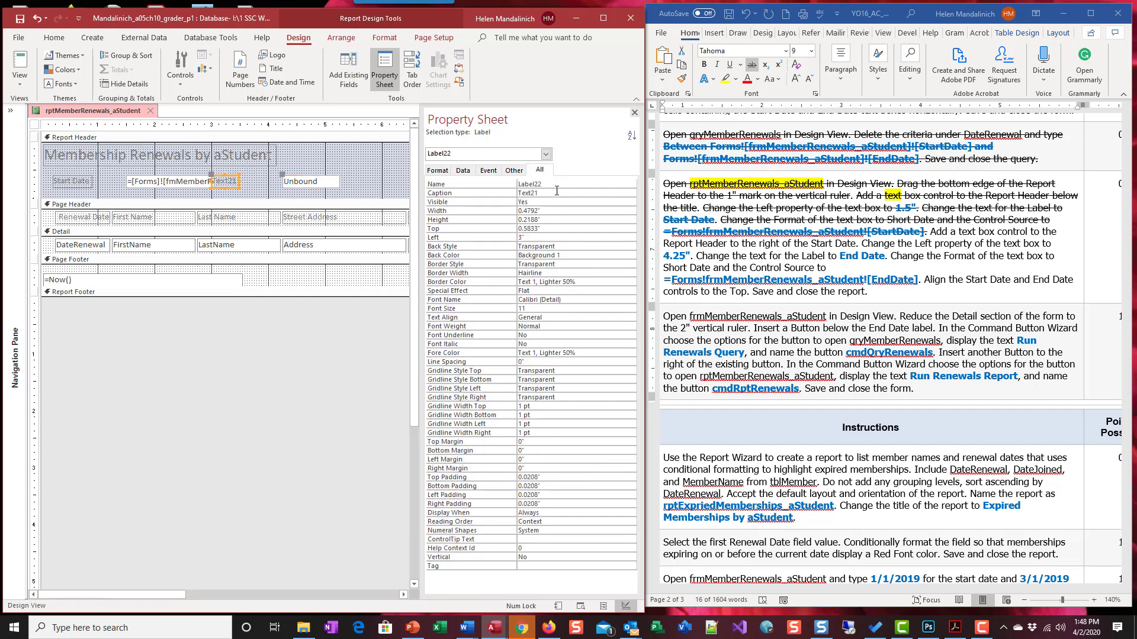
key(Tab)
double_click(225, 180)
text(End Date)
Move the End Date and Start Date labels right so each sits next to its text box, and dismiss the mail notification
click(230, 185)
drag(208, 173, 245, 173)
click(375, 173)
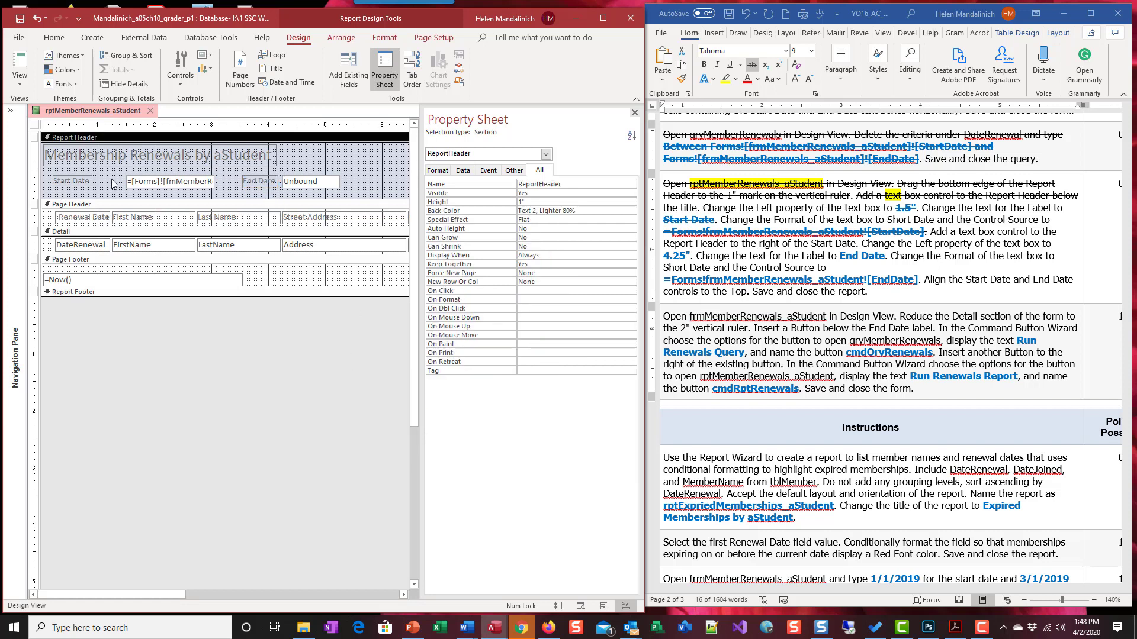
click(68, 179)
drag(53, 175, 81, 176)
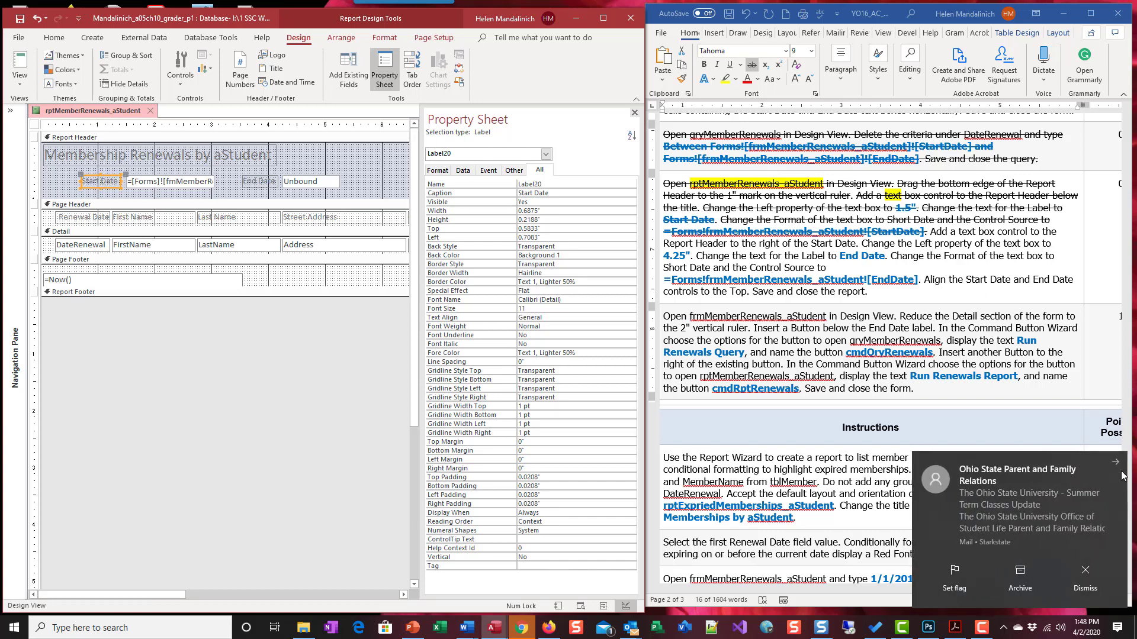
click(1116, 463)
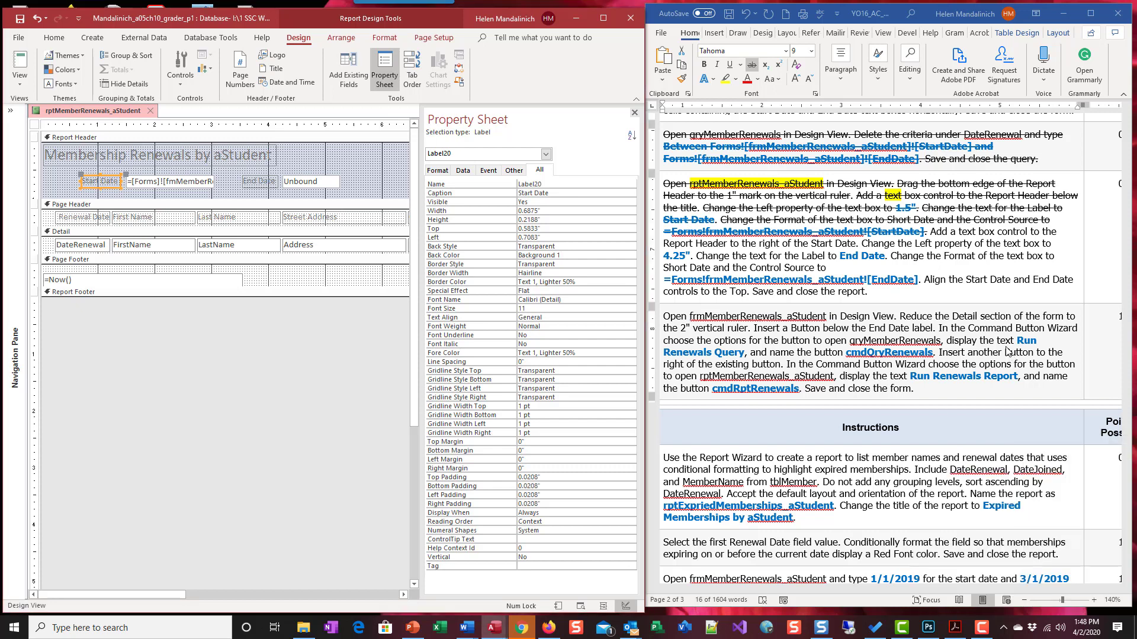
In the Word instructions, strike through the sentences about adding the second text box, its 4.25" Left property and the End Date label
click(933, 233)
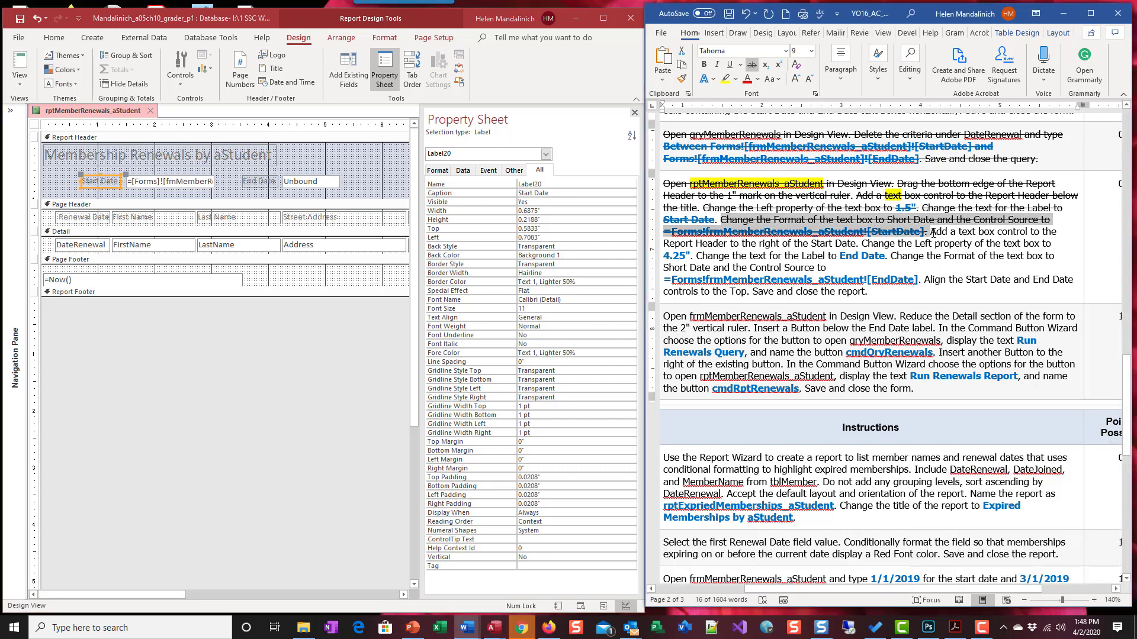
drag(933, 233, 833, 241)
drag(714, 252, 875, 258)
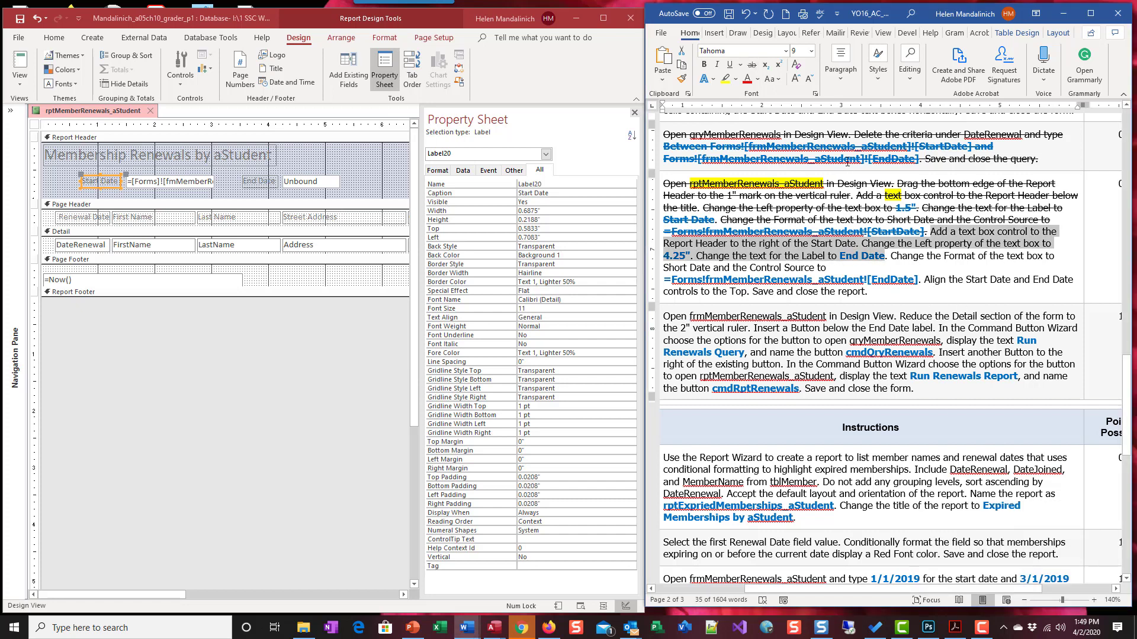
click(751, 65)
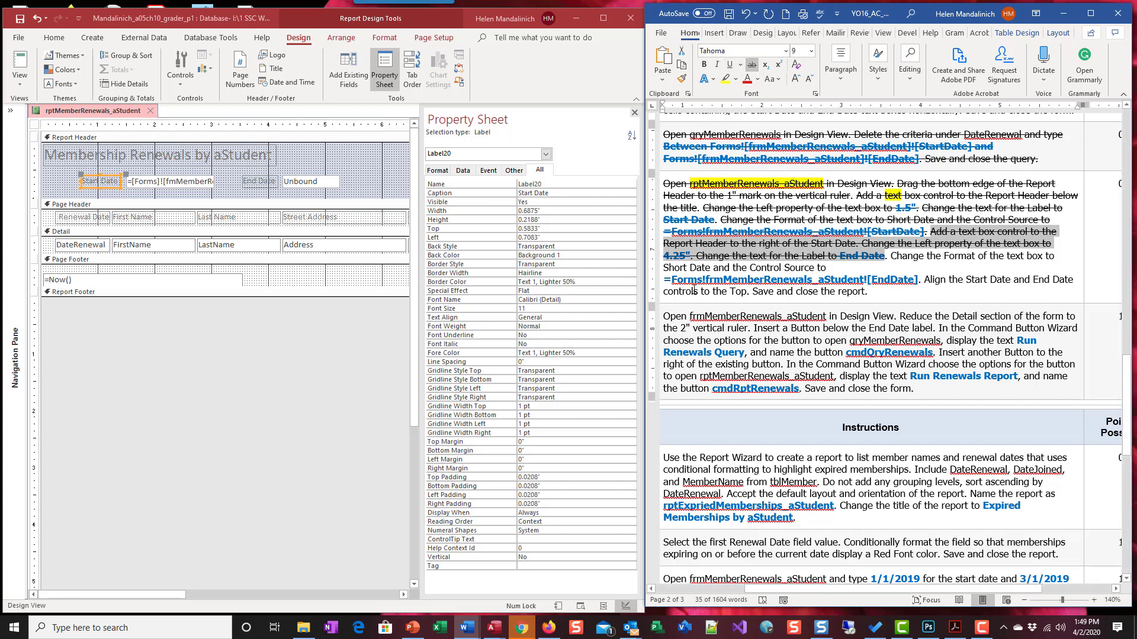
In Access, set the Format of the End Date text box to Short Date
click(296, 184)
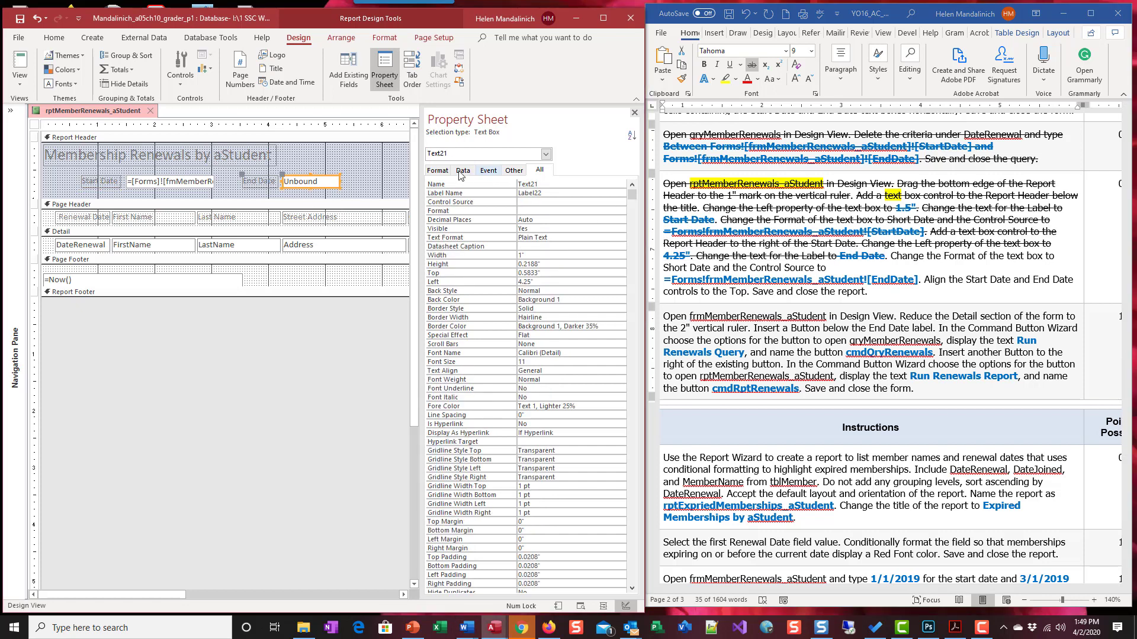
click(438, 170)
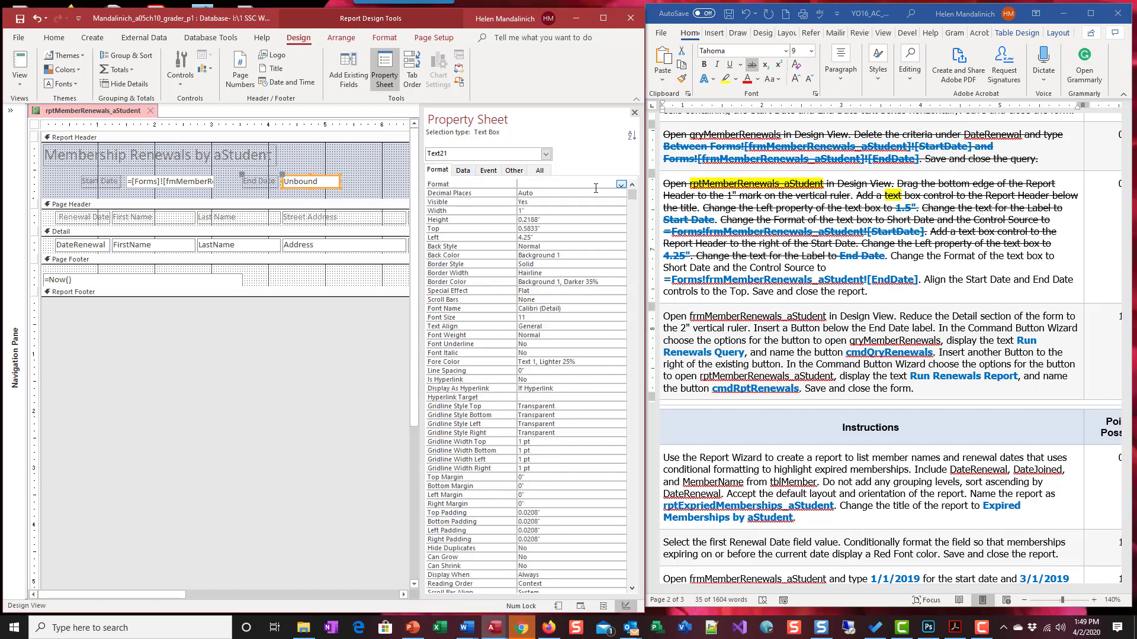
click(620, 184)
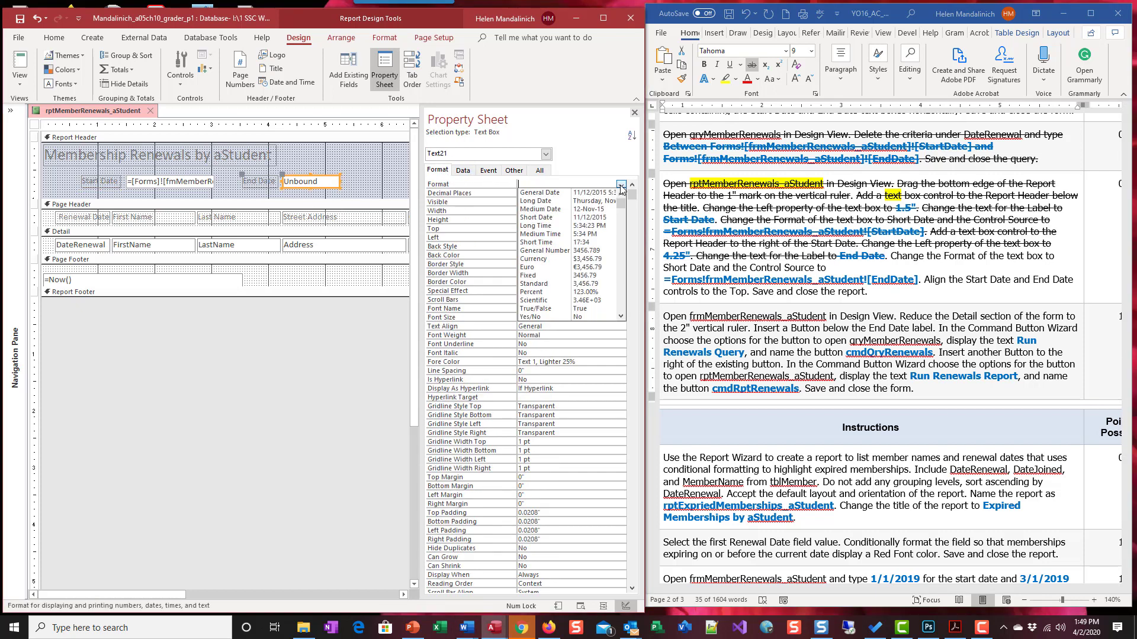
click(607, 218)
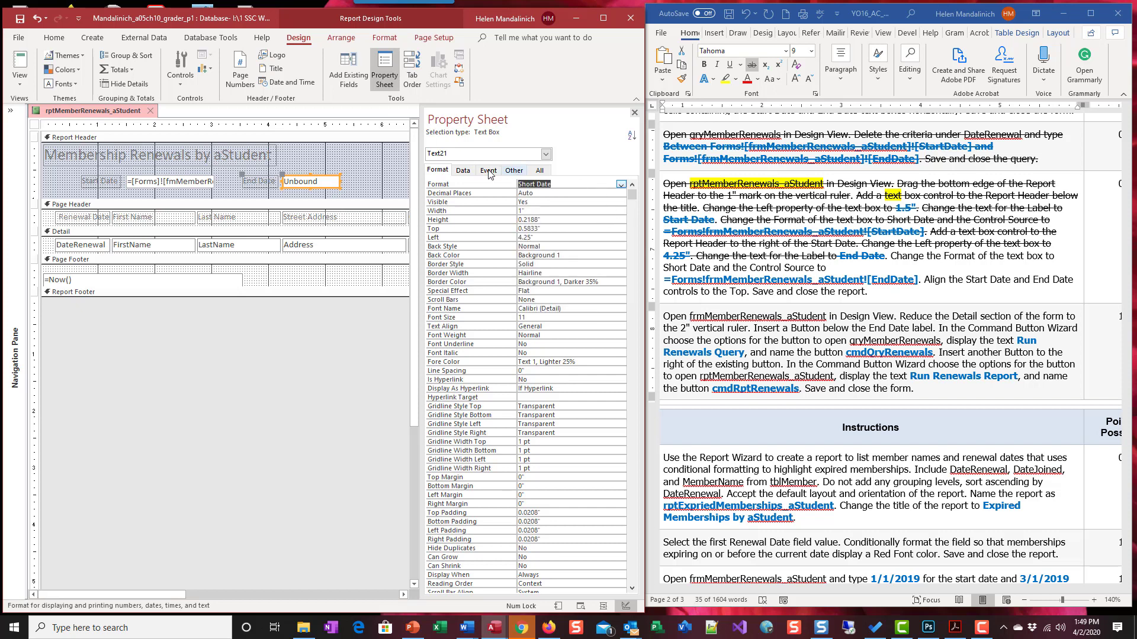
Build the End Date text box's Control Source as the EndDate control of the frmMemberRenewals_aStudent form
click(464, 171)
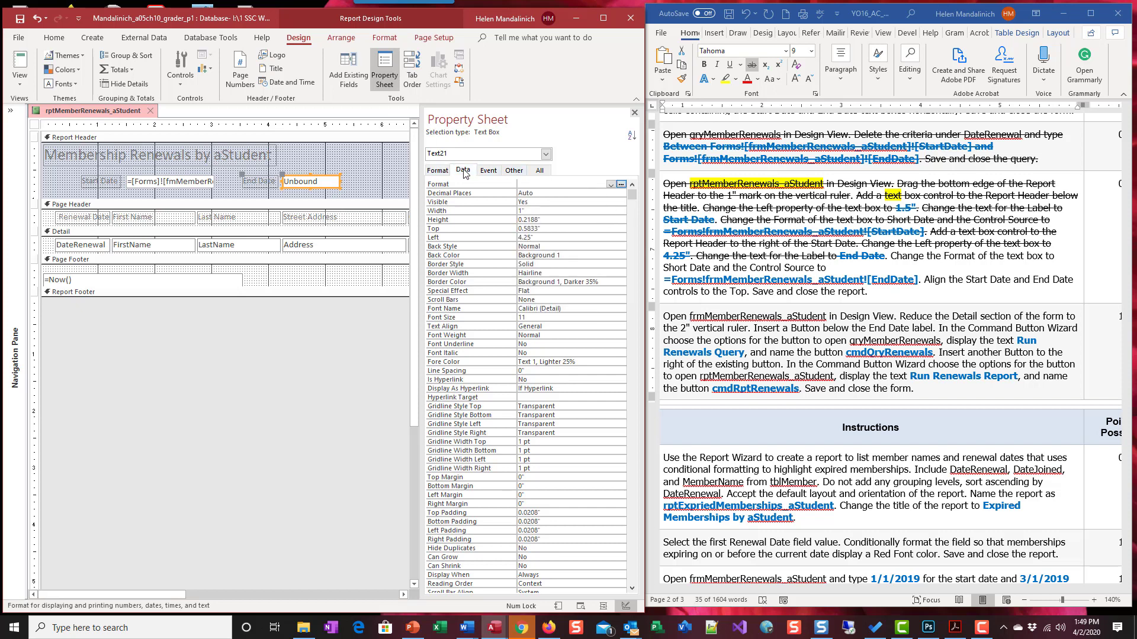
click(631, 185)
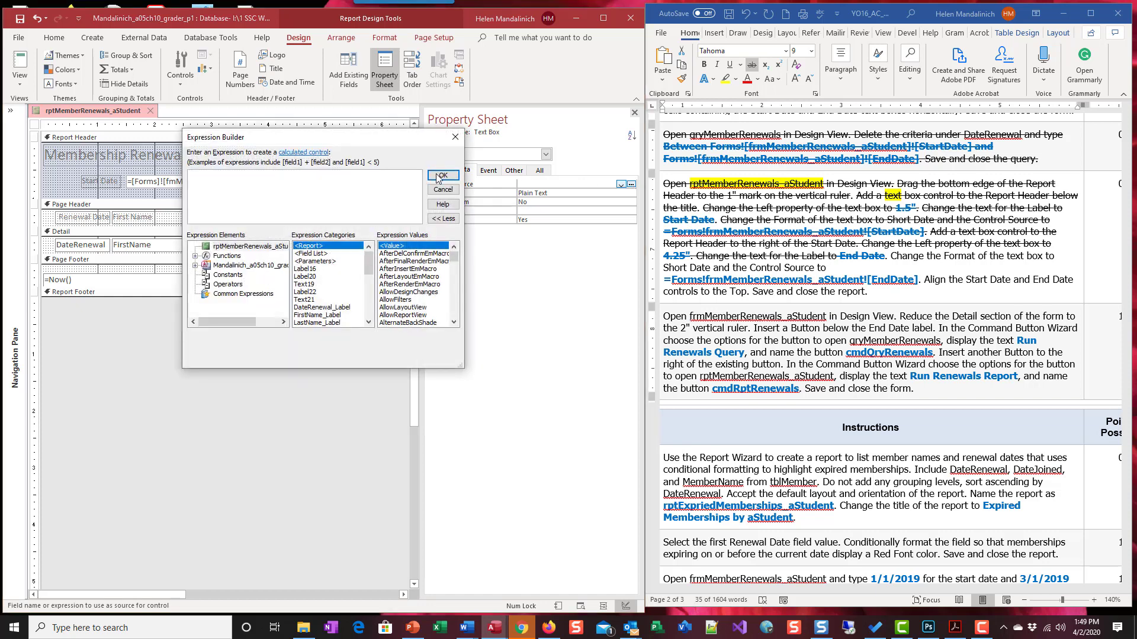
click(196, 266)
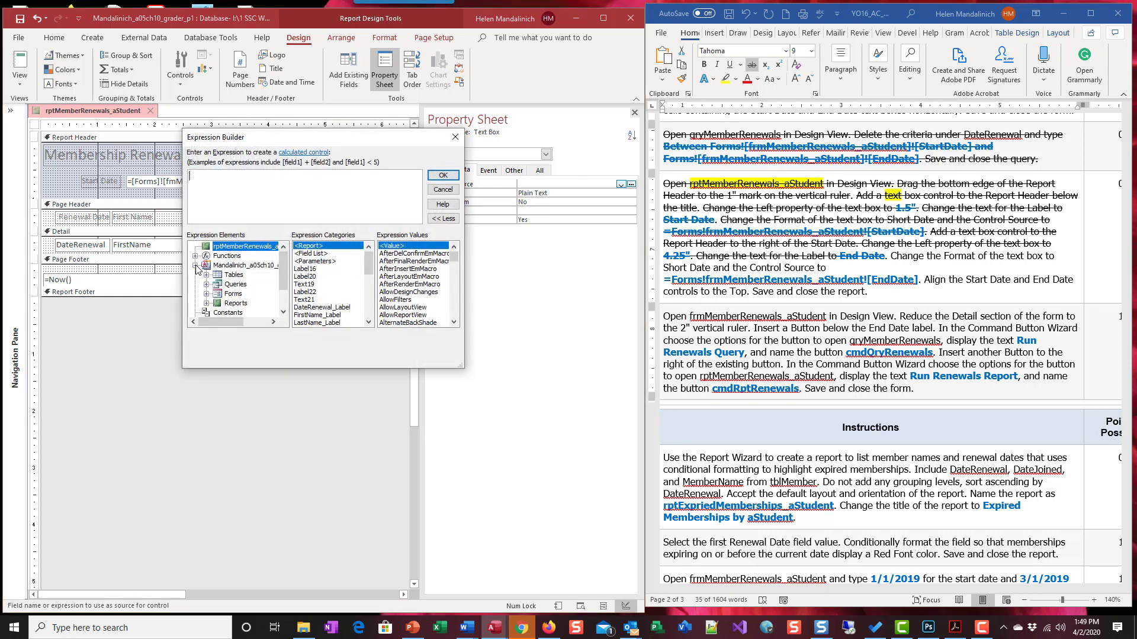
click(207, 294)
click(218, 311)
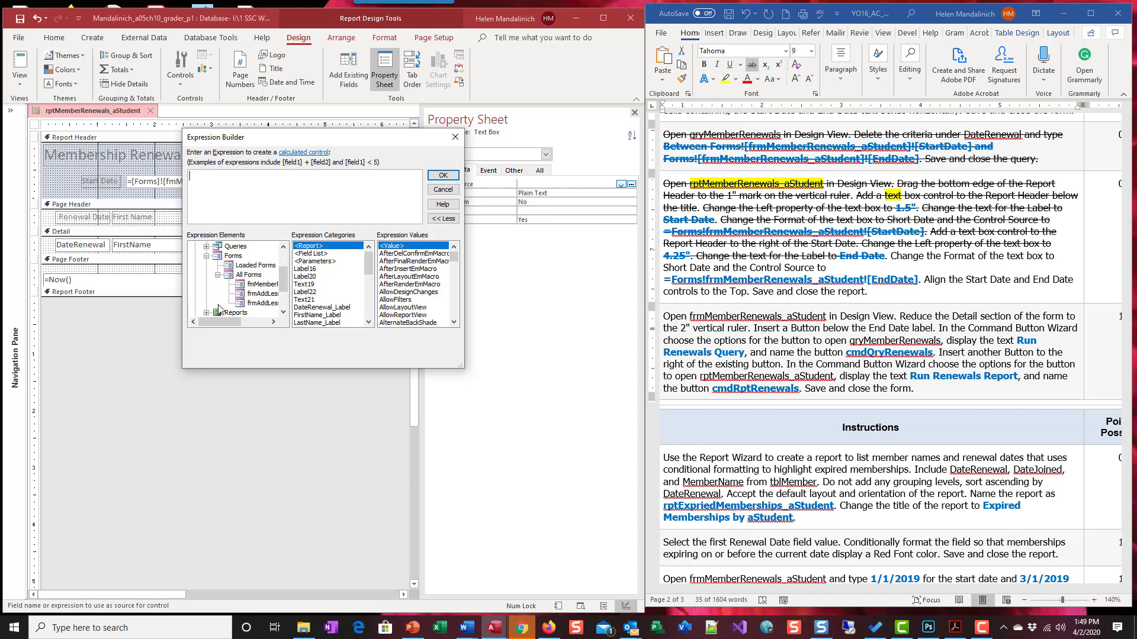
click(260, 285)
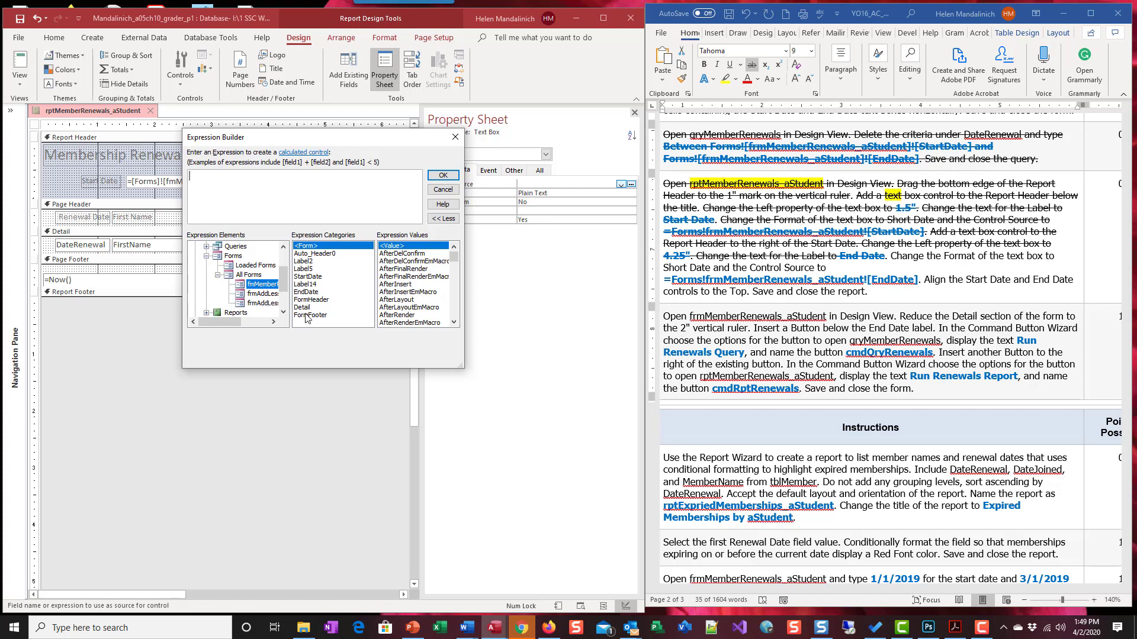
double_click(304, 292)
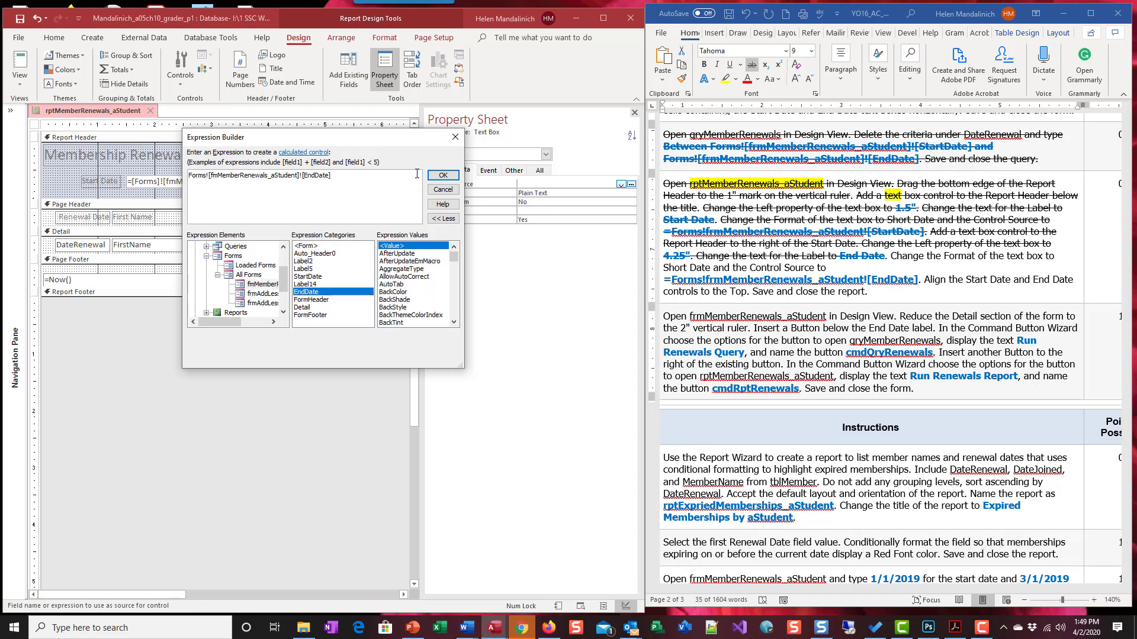
click(442, 175)
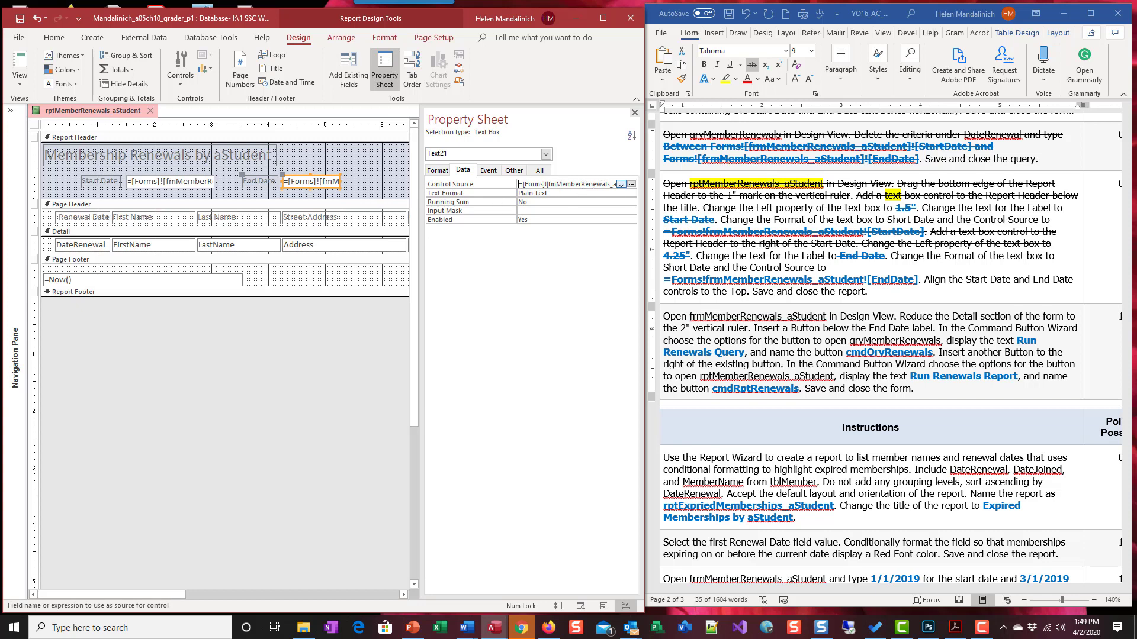
In the Word instructions, strike through the sentence about the Short Date format and the [EndDate] control source
drag(930, 231, 890, 255)
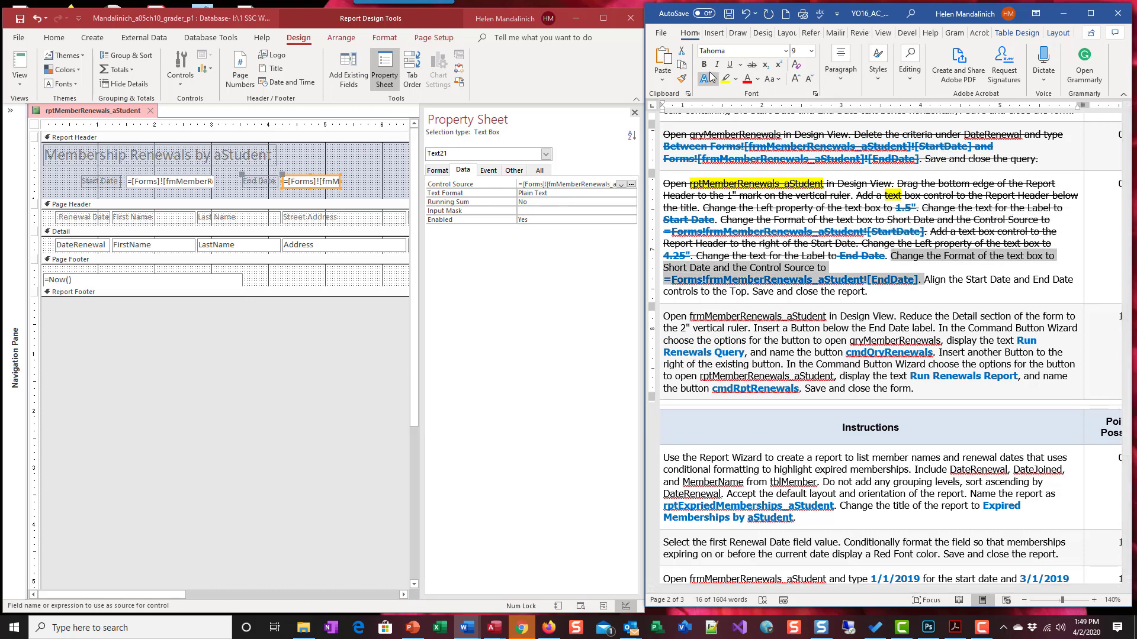
click(751, 64)
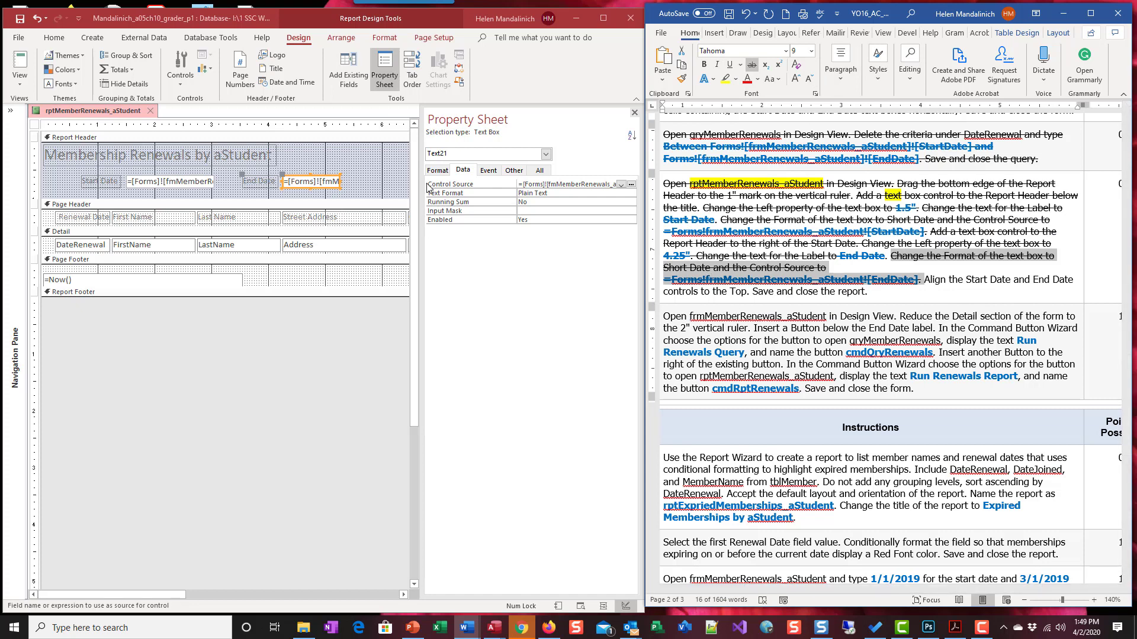
In Access, align the Start Date and End Date labels and text boxes to the top, and save and close the report
drag(369, 196, 78, 172)
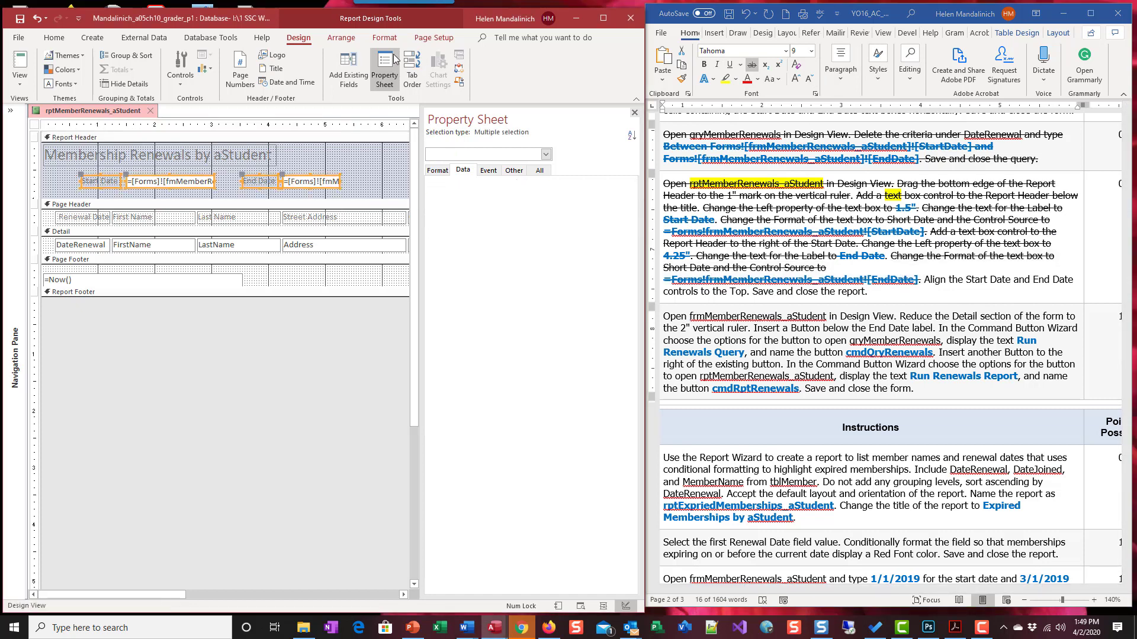
click(341, 38)
click(534, 86)
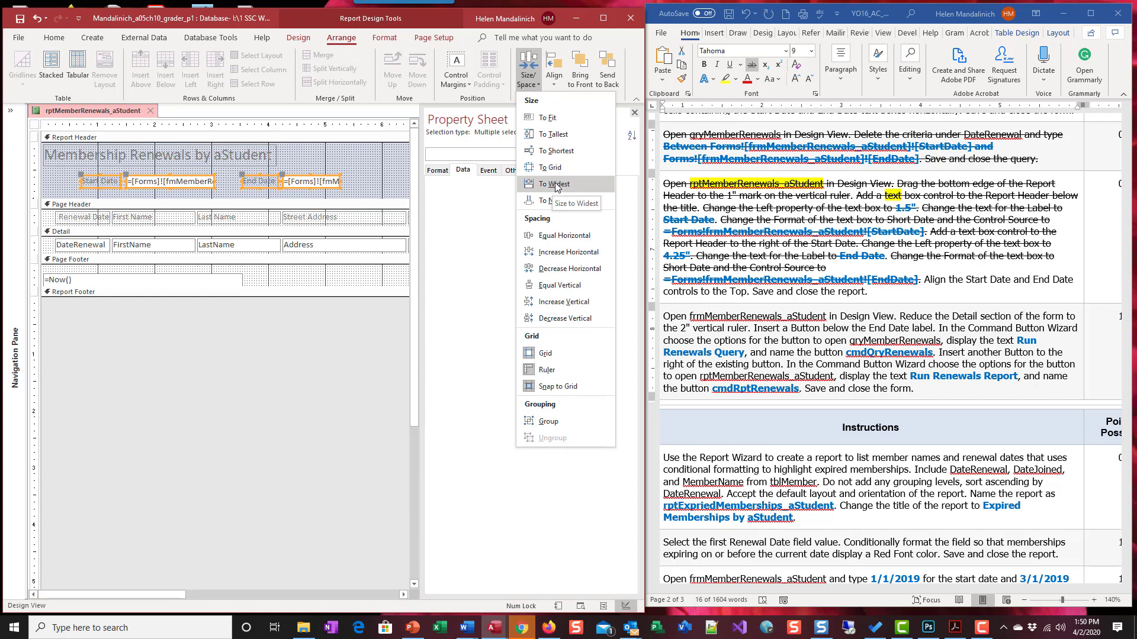
click(560, 134)
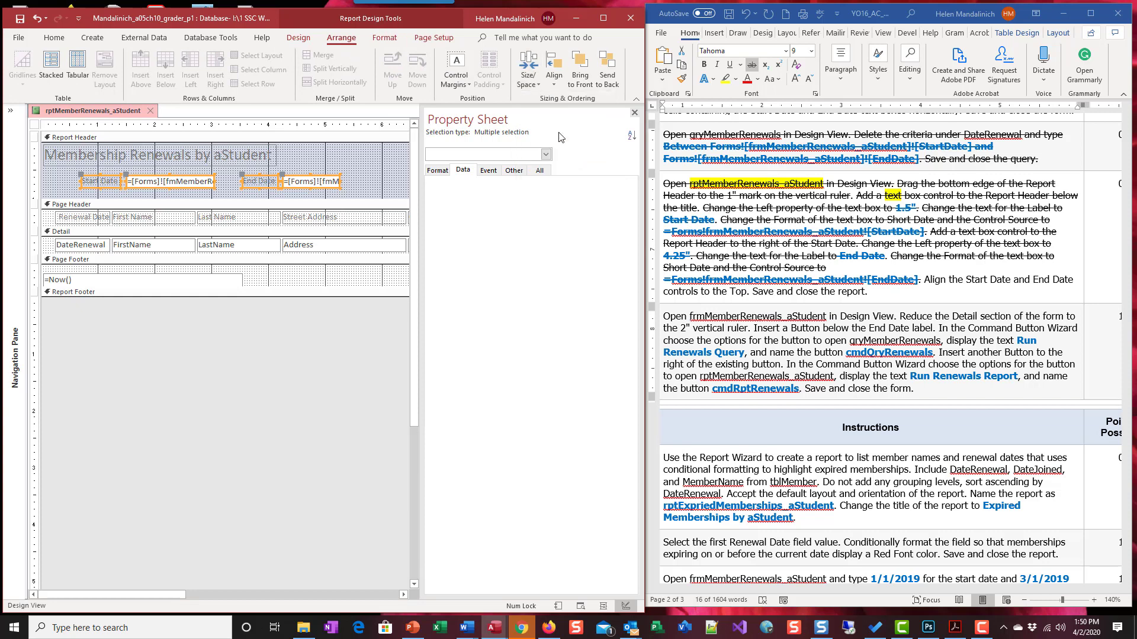
click(554, 77)
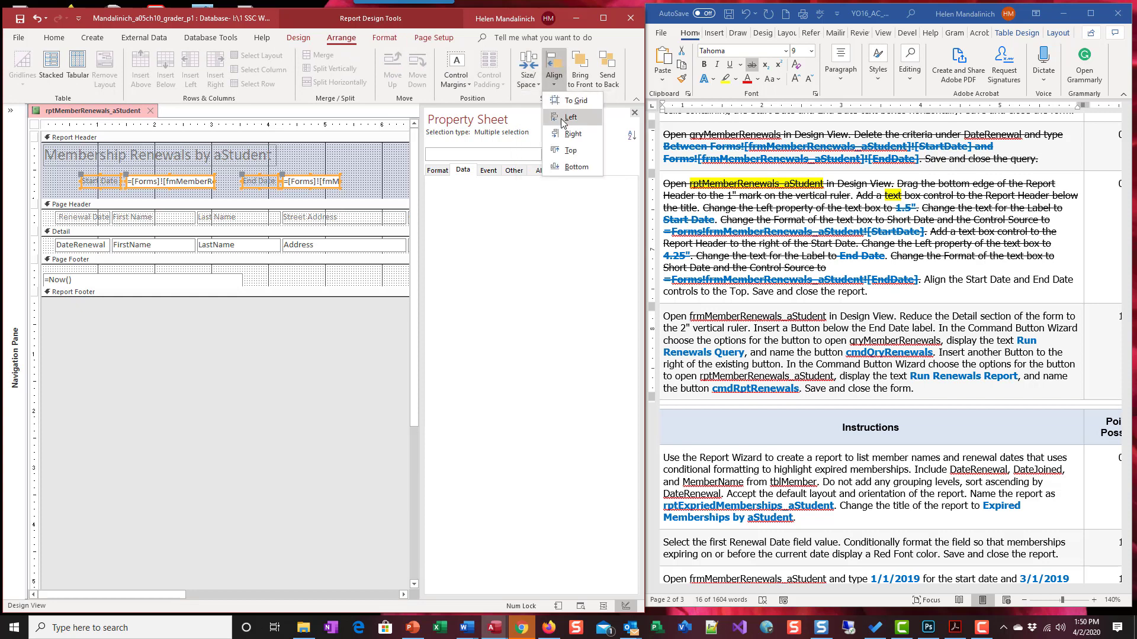
click(571, 151)
click(379, 184)
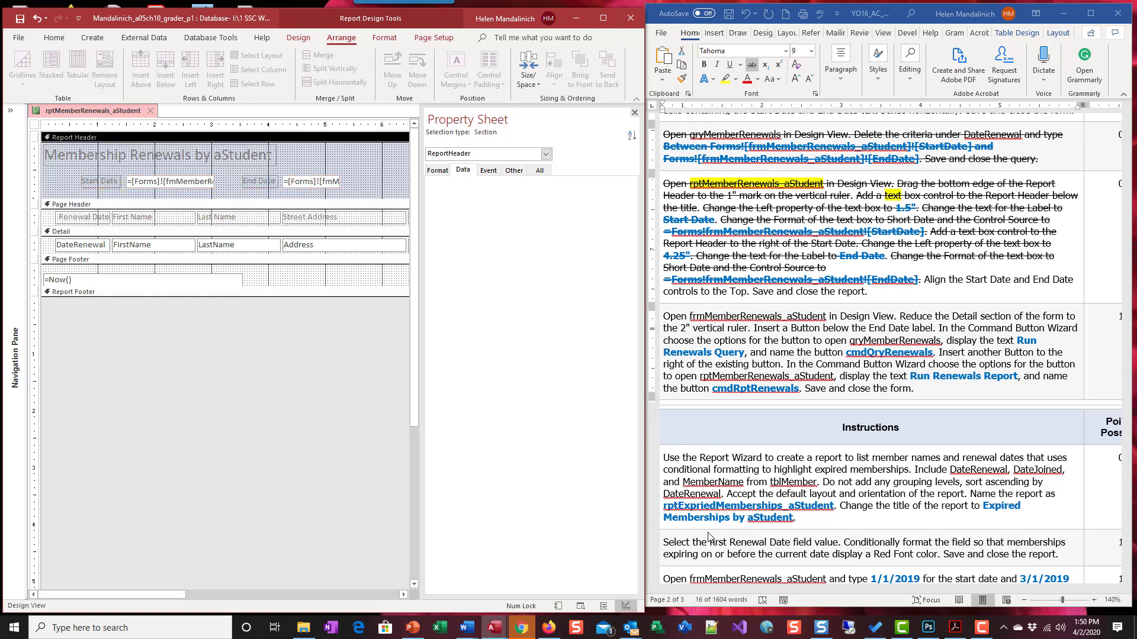
click(21, 19)
click(153, 111)
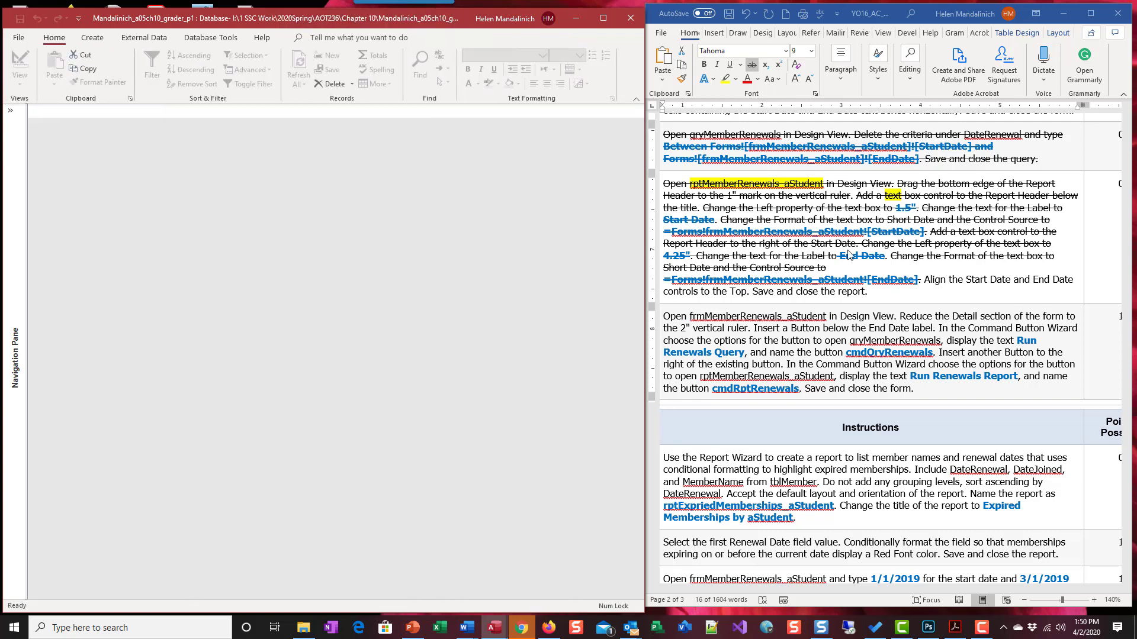
In the Word instructions, strike through the sentences about aligning the date controls to the Top and saving and closing the report
click(864, 290)
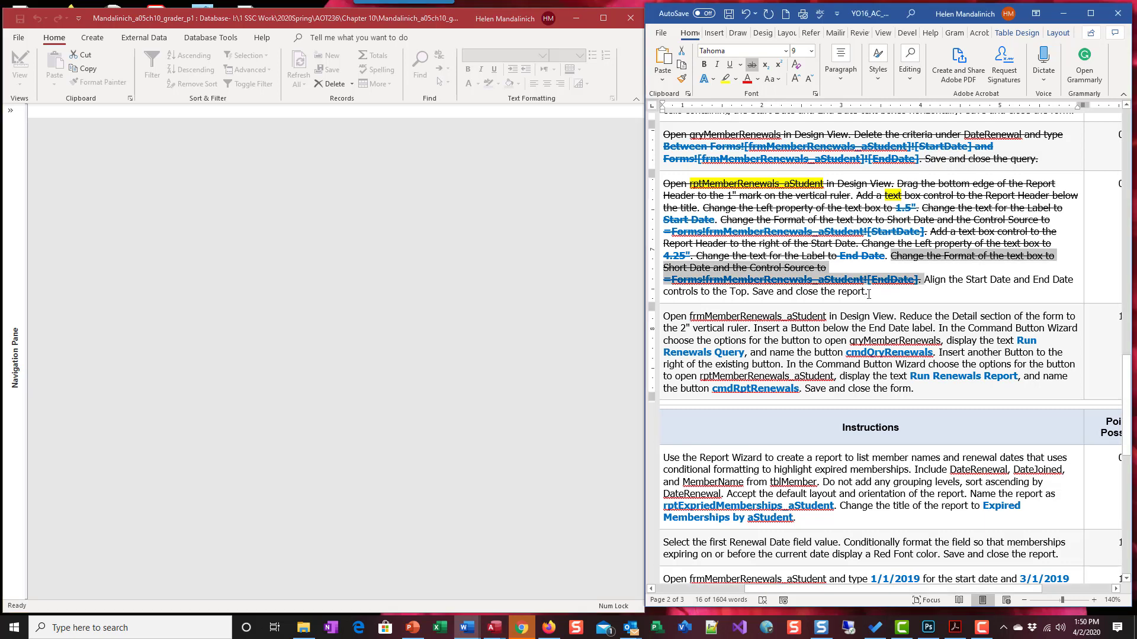
drag(877, 295, 921, 279)
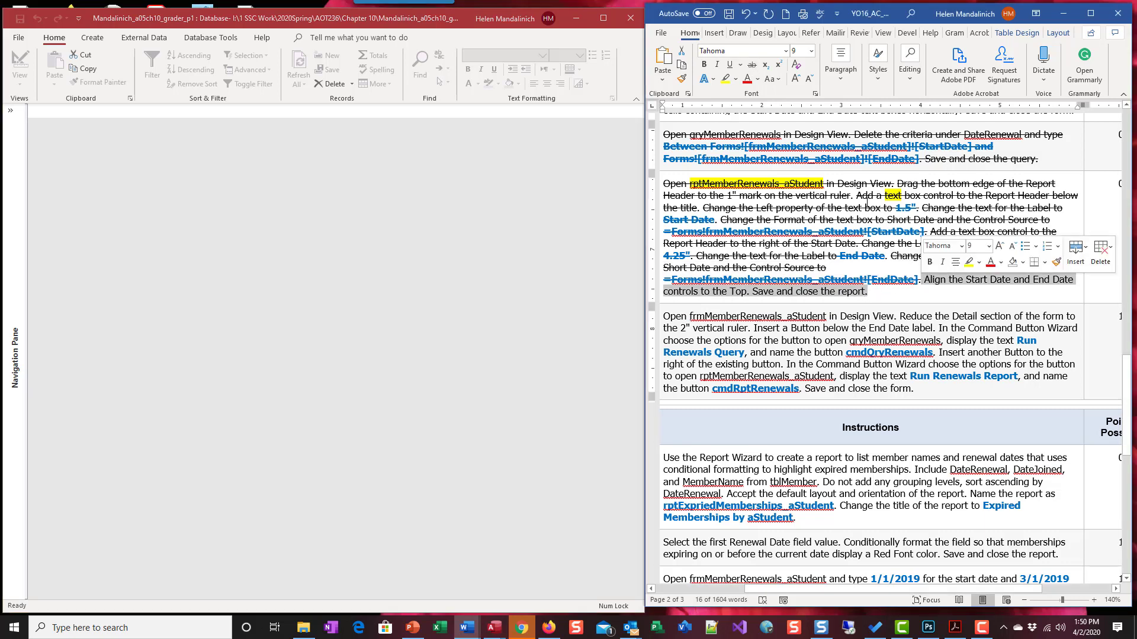
click(752, 65)
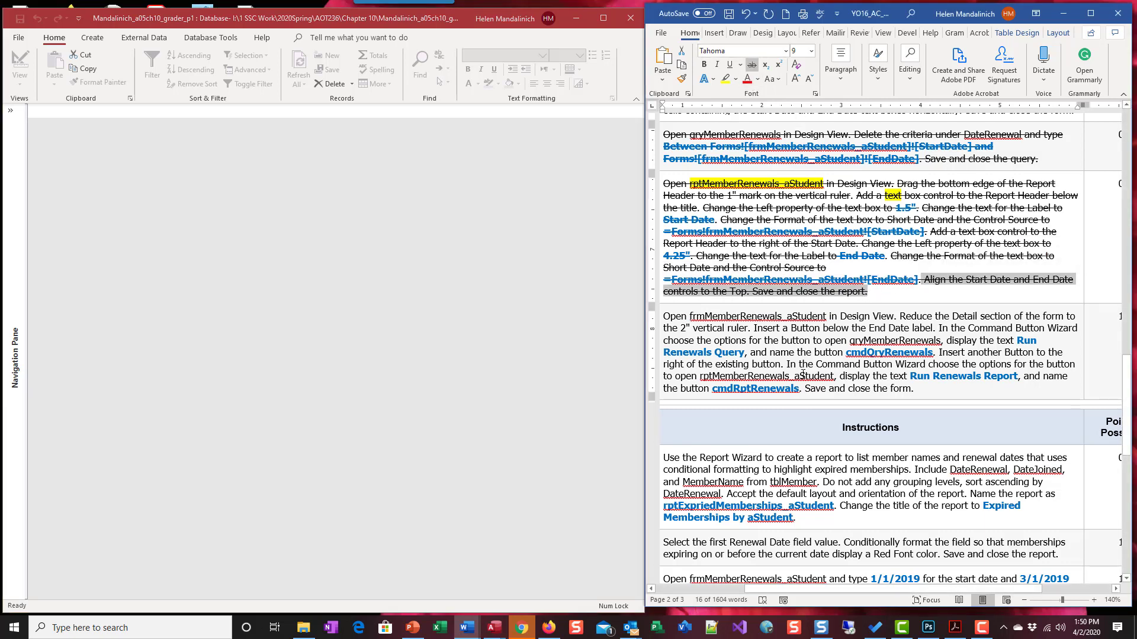
In Access, open the frmMemberRenewals_aStudent form in Design View, and hide the Navigation Pane and Property Sheet to free design space
scroll(802, 373, down, 2)
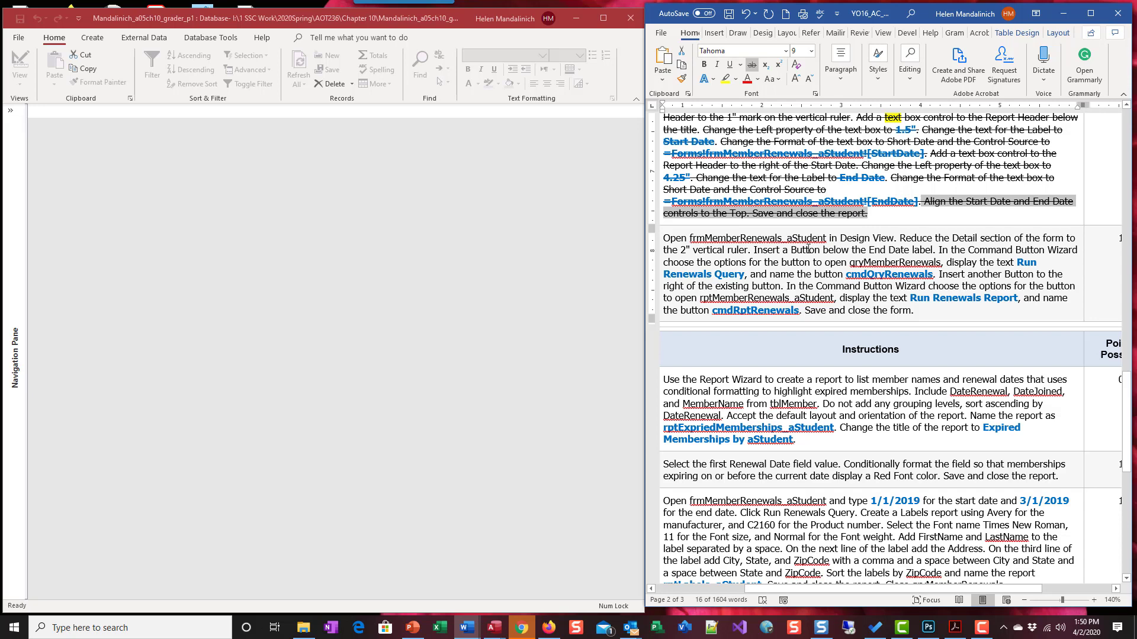
click(10, 111)
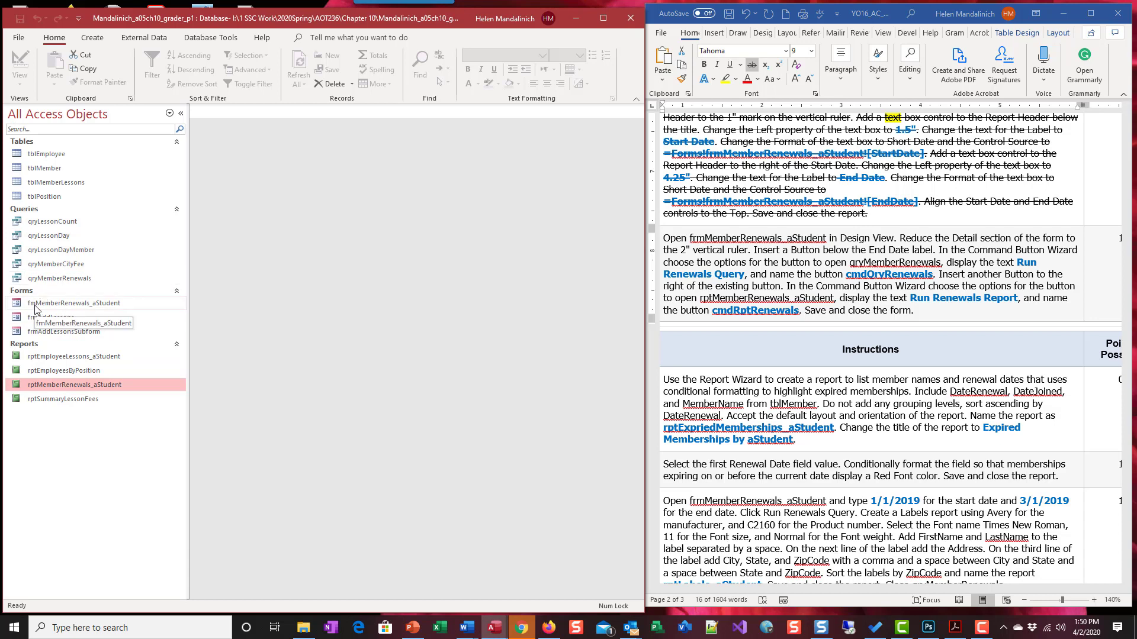
right_click(35, 309)
click(59, 343)
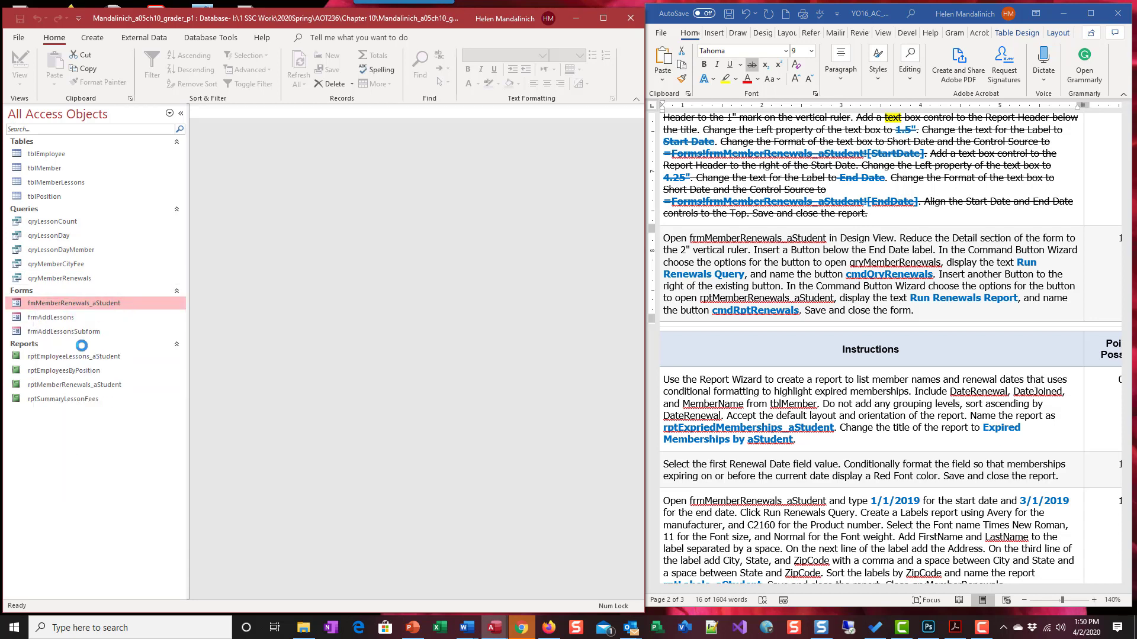
click(182, 113)
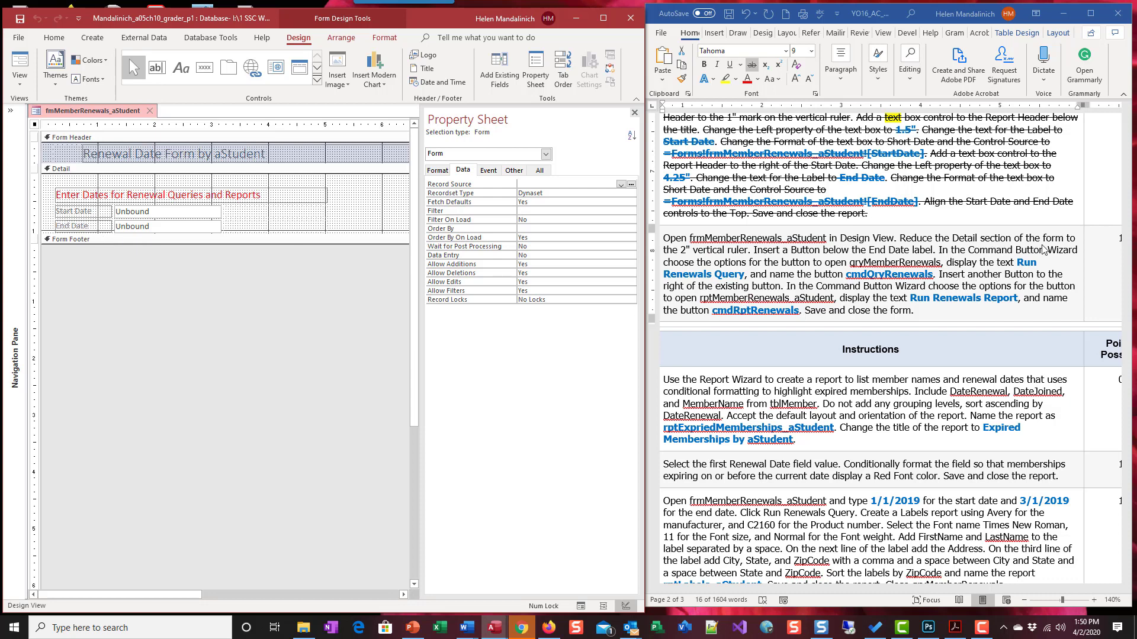
click(634, 113)
Extend the bottom edge of the form's Detail section to the 2" mark on the vertical ruler
mouse_move(580, 187)
mouse_down()
mouse_move(385, 187)
mouse_move(577, 179)
mouse_up()
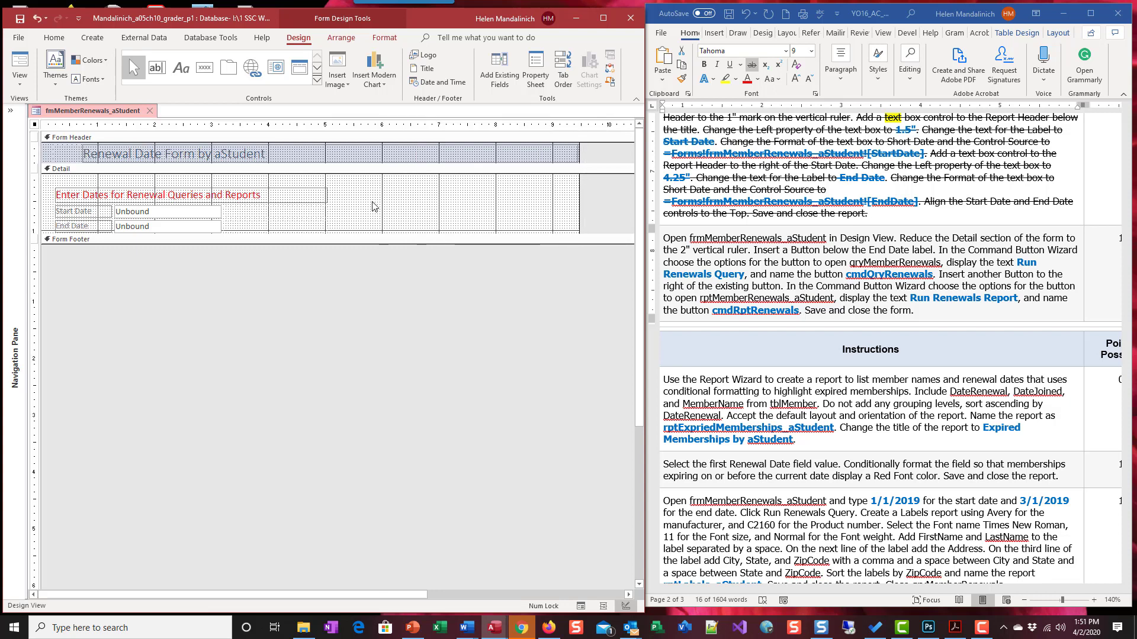
drag(352, 233, 342, 276)
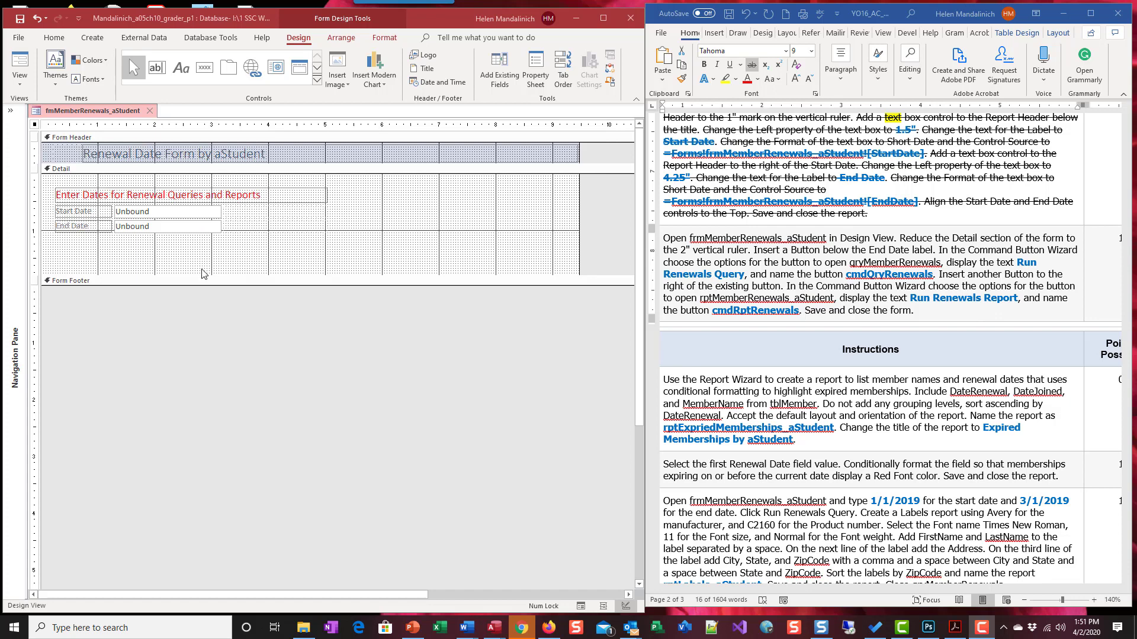
drag(202, 277, 200, 286)
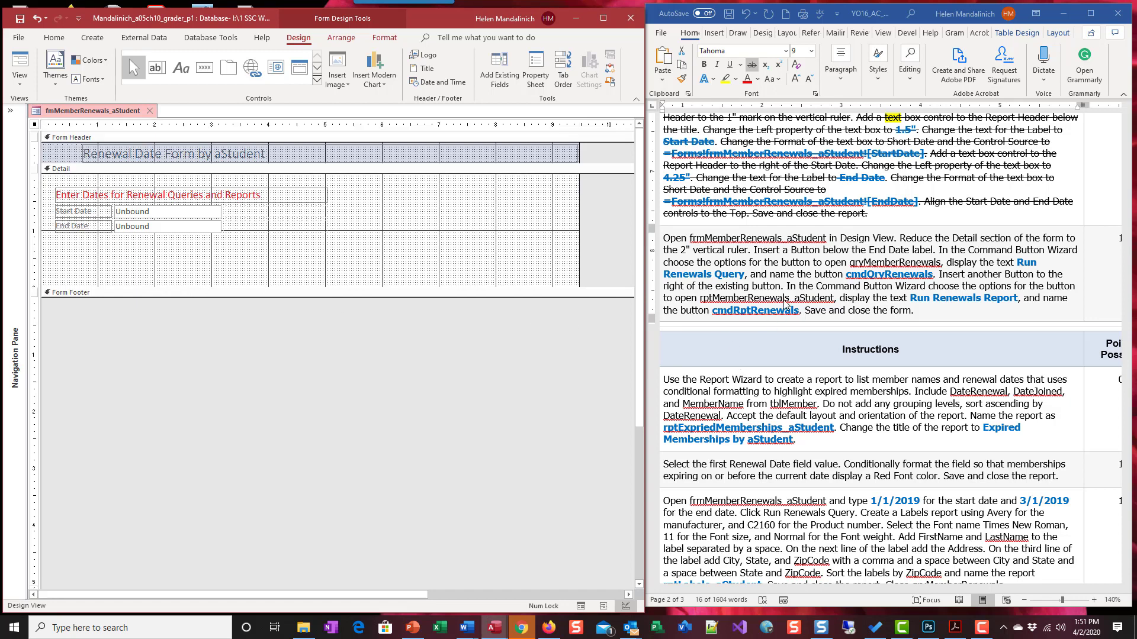
In the Word instructions, strike through the text about opening frmMemberRenewals_aStudent in Design View and sizing the Detail section, up to "Insert"
click(757, 252)
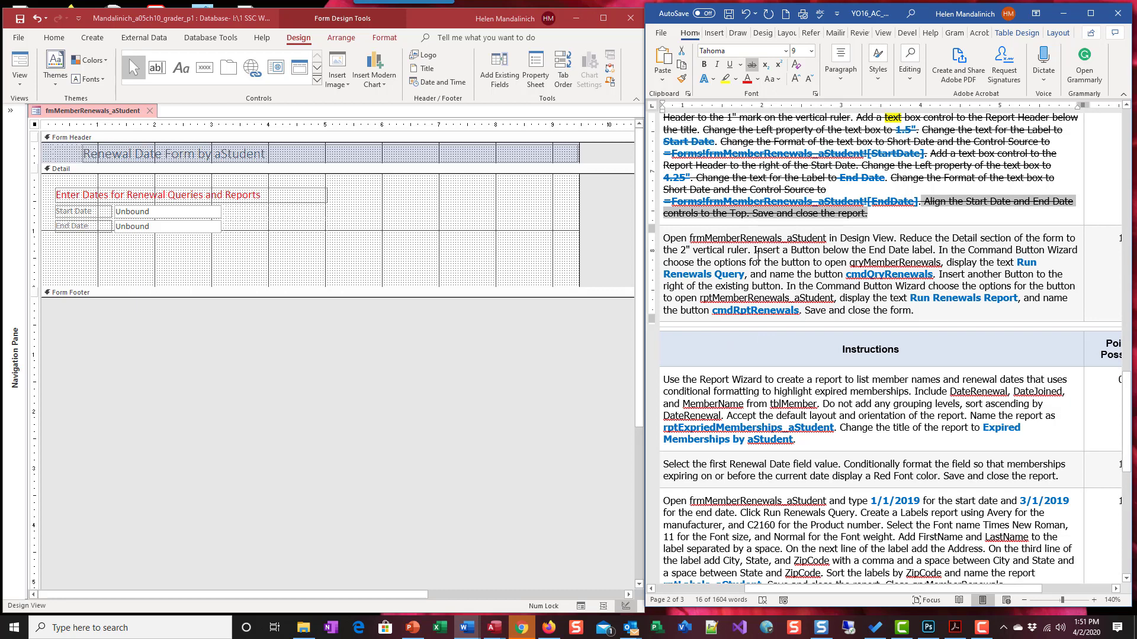
drag(758, 253, 663, 238)
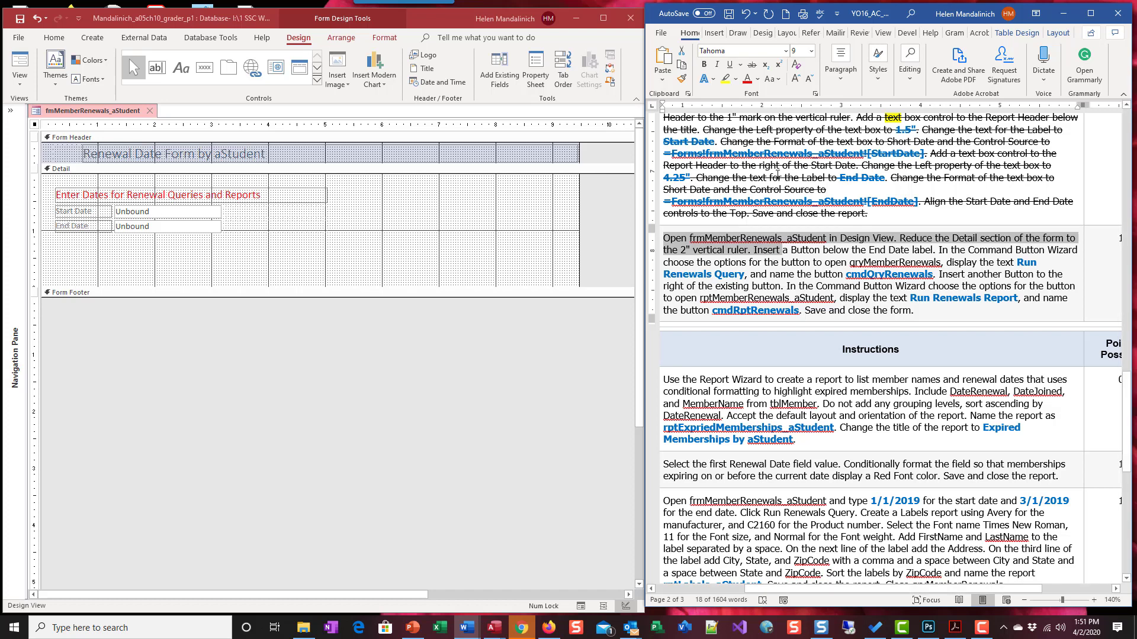
click(744, 65)
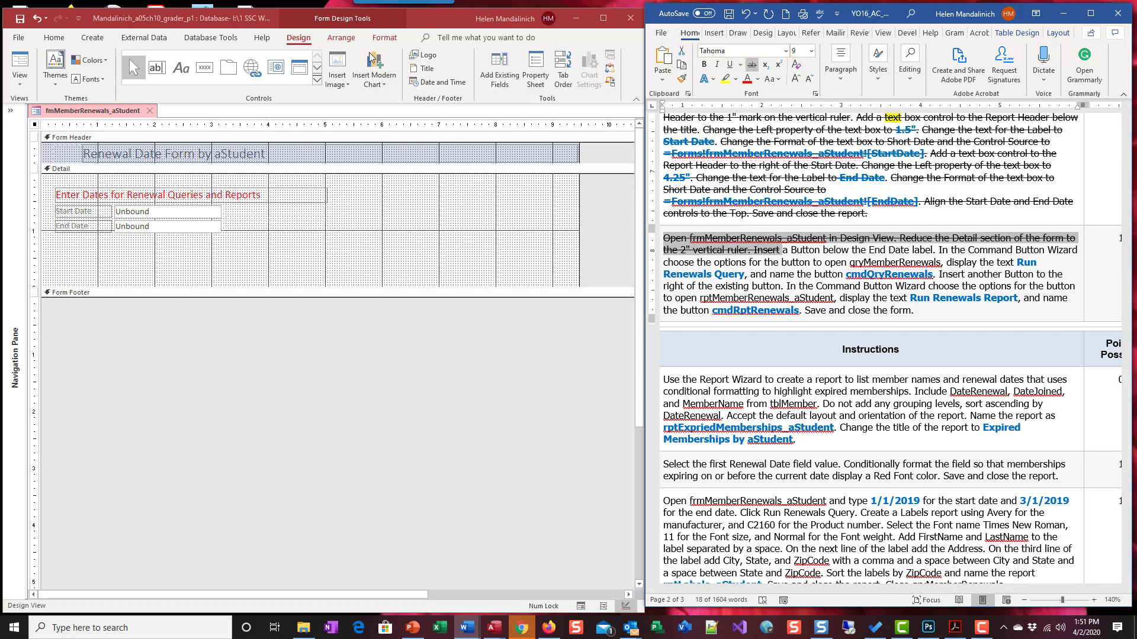
In Access, show the Detail section's format properties and check its Height
click(535, 69)
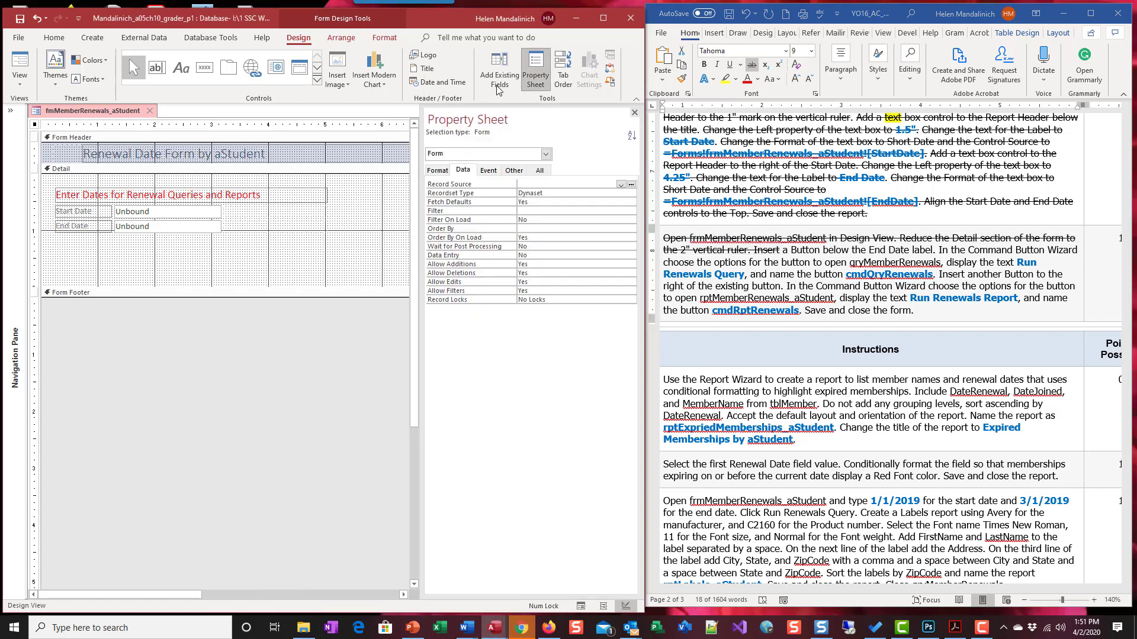
click(112, 169)
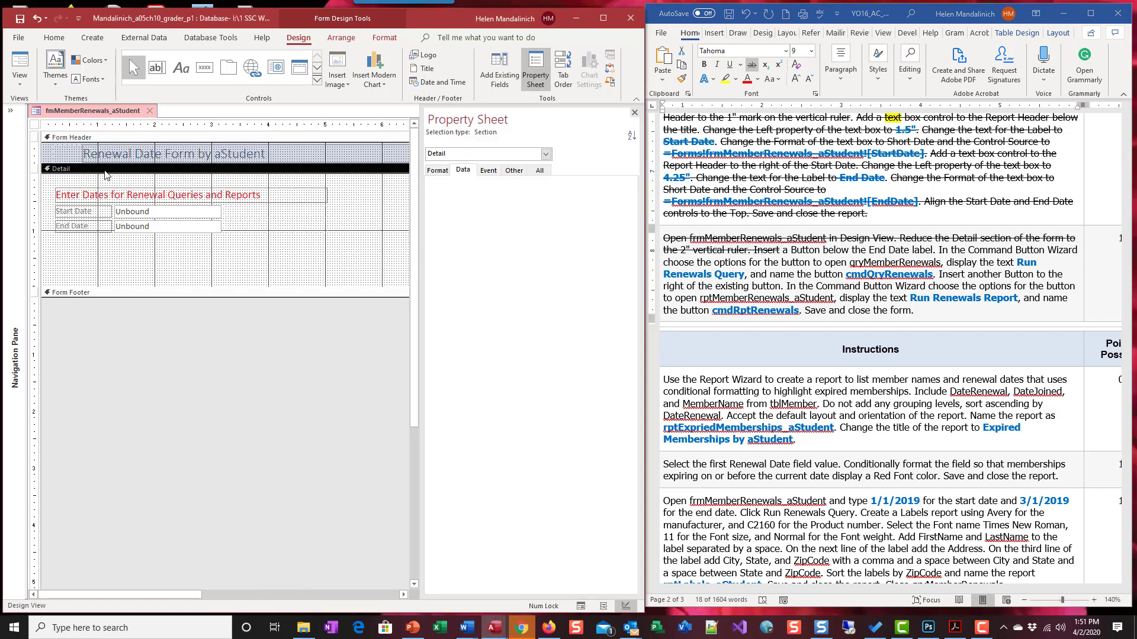
click(437, 170)
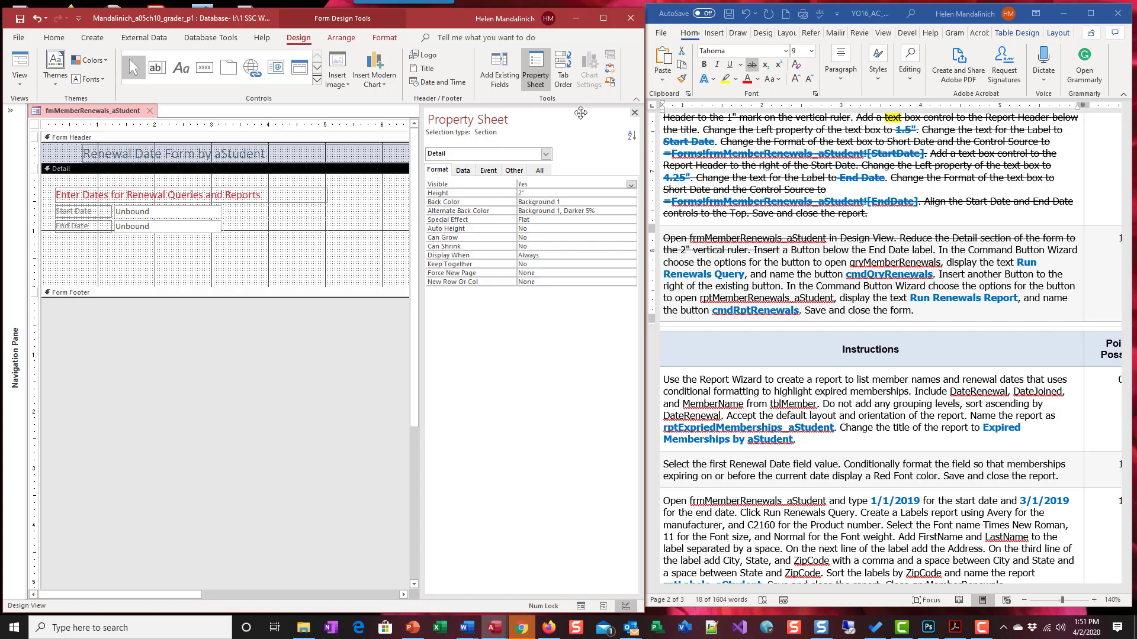
Hide the Property Sheet, and in the Word instructions highlight qryMemberRenewals in the command button step
click(634, 113)
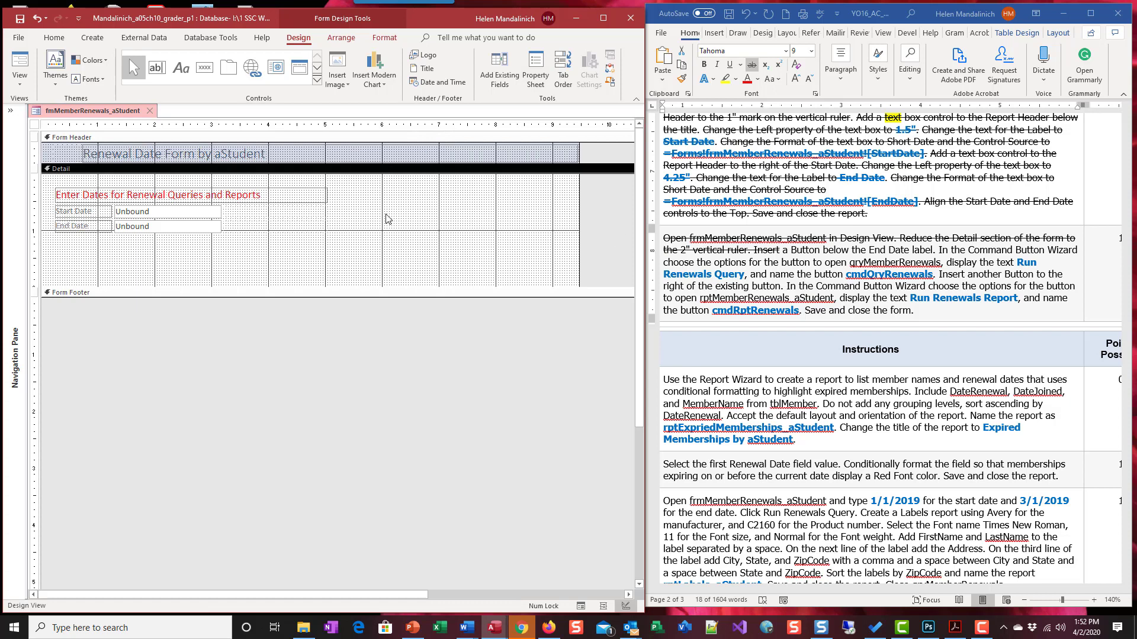
click(803, 246)
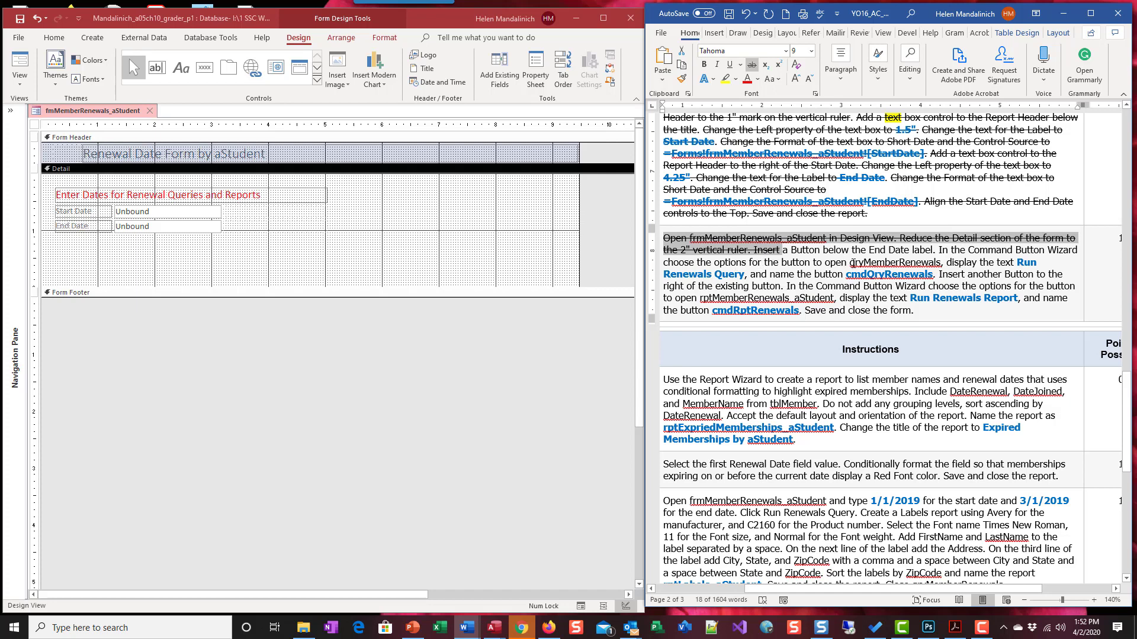
double_click(853, 264)
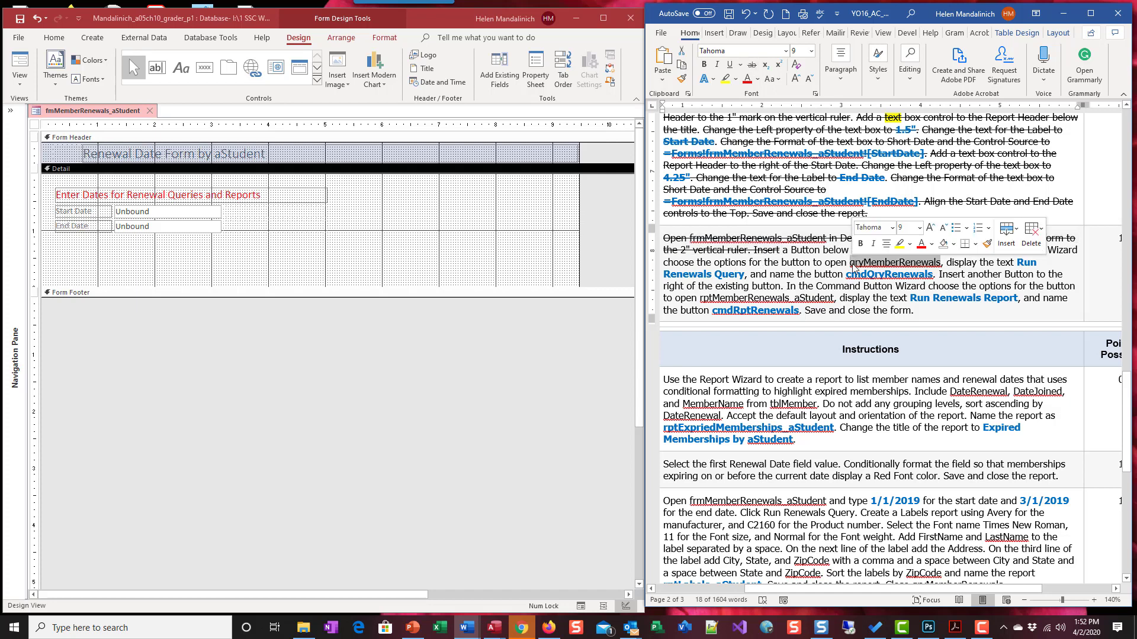
click(901, 244)
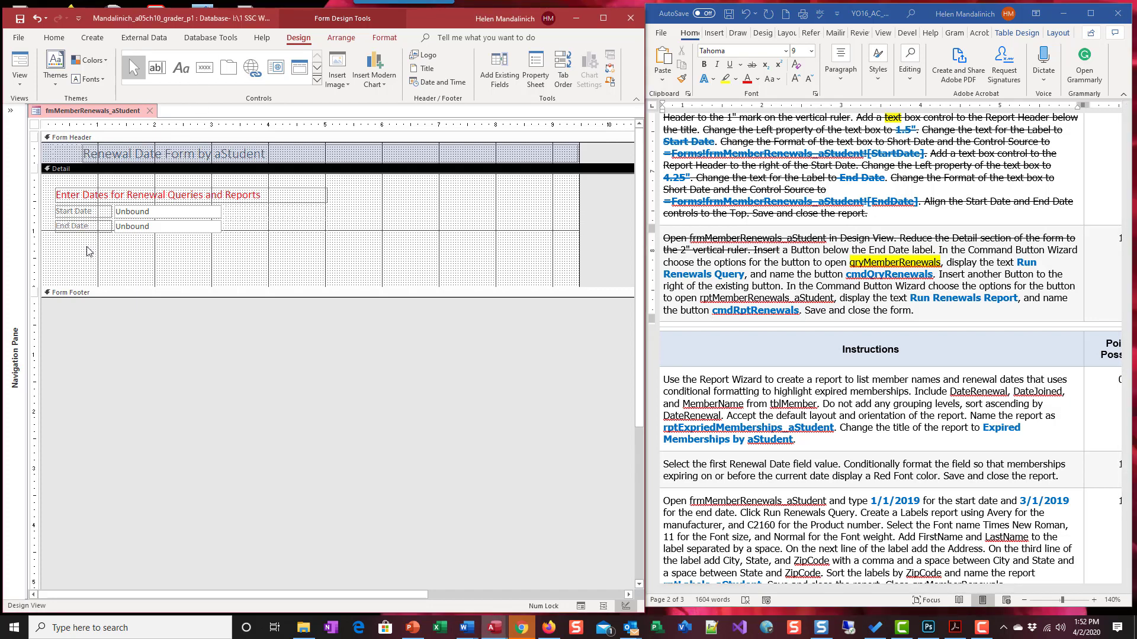
In Access, insert a command button below the End Date label that runs the qryMemberRenewals query
click(204, 66)
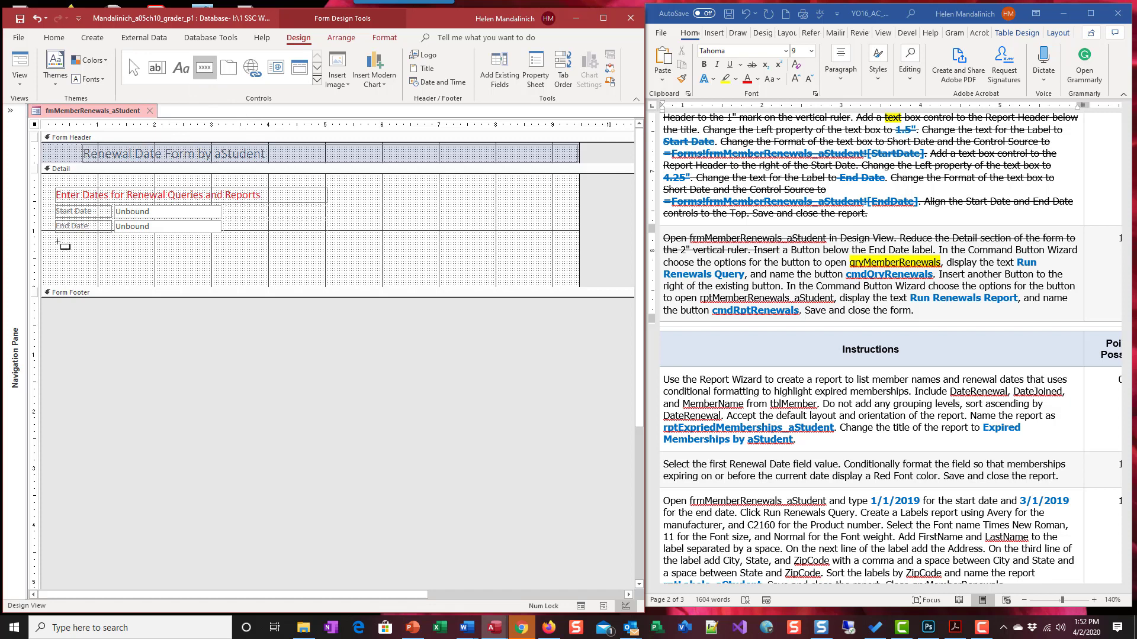
mouse_move(58, 241)
mouse_down()
mouse_move(151, 259)
mouse_move(133, 256)
mouse_up()
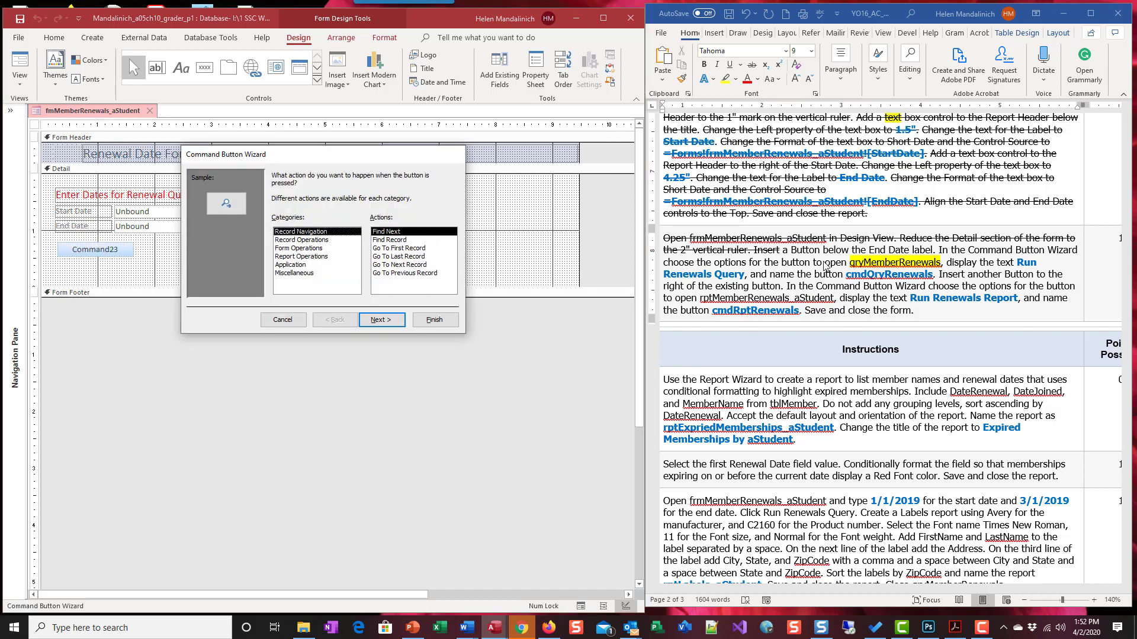
click(287, 274)
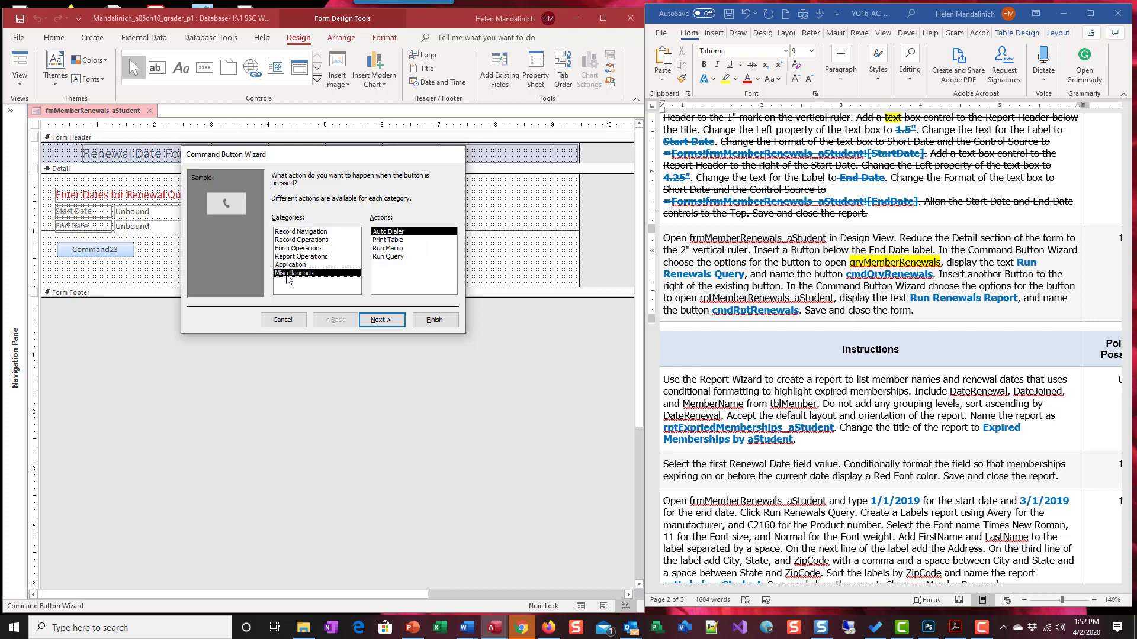
click(397, 257)
click(392, 321)
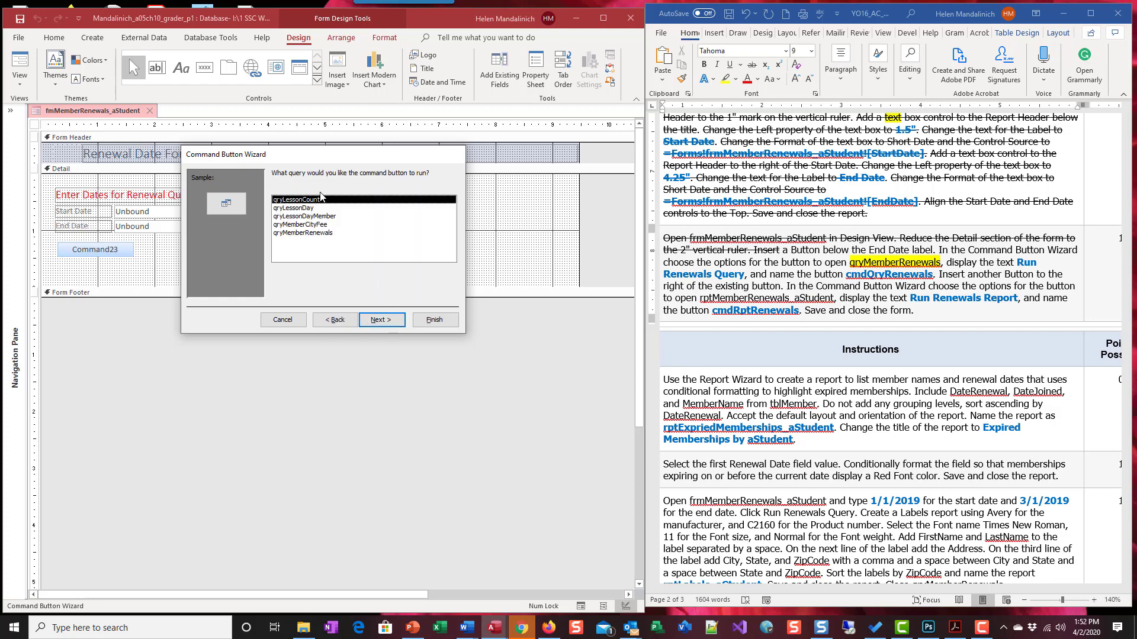
click(329, 233)
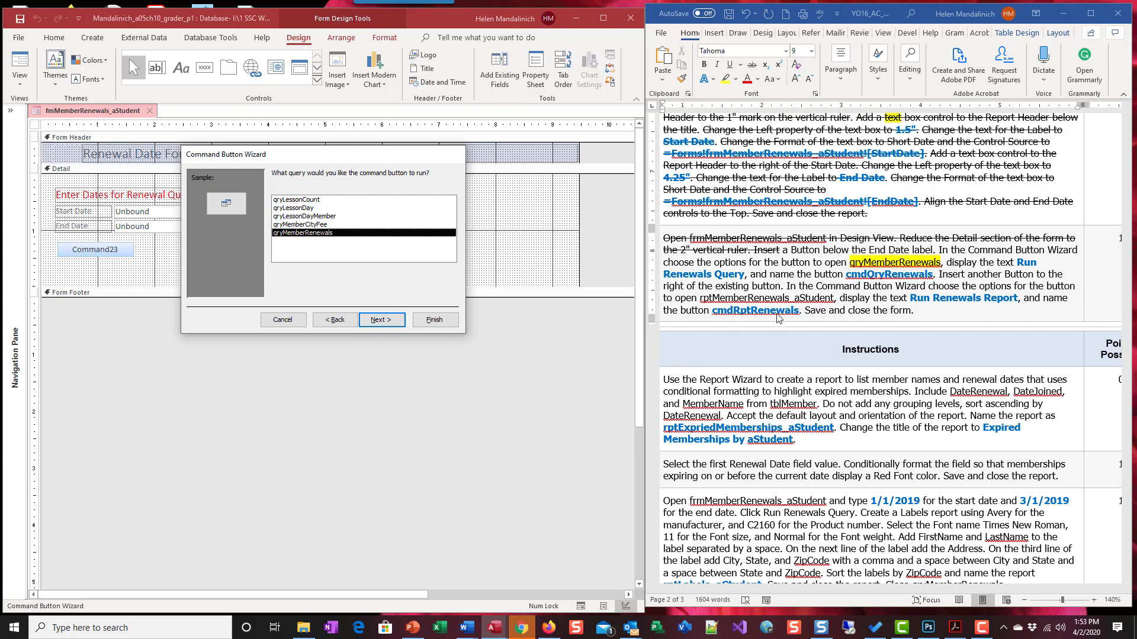
click(382, 321)
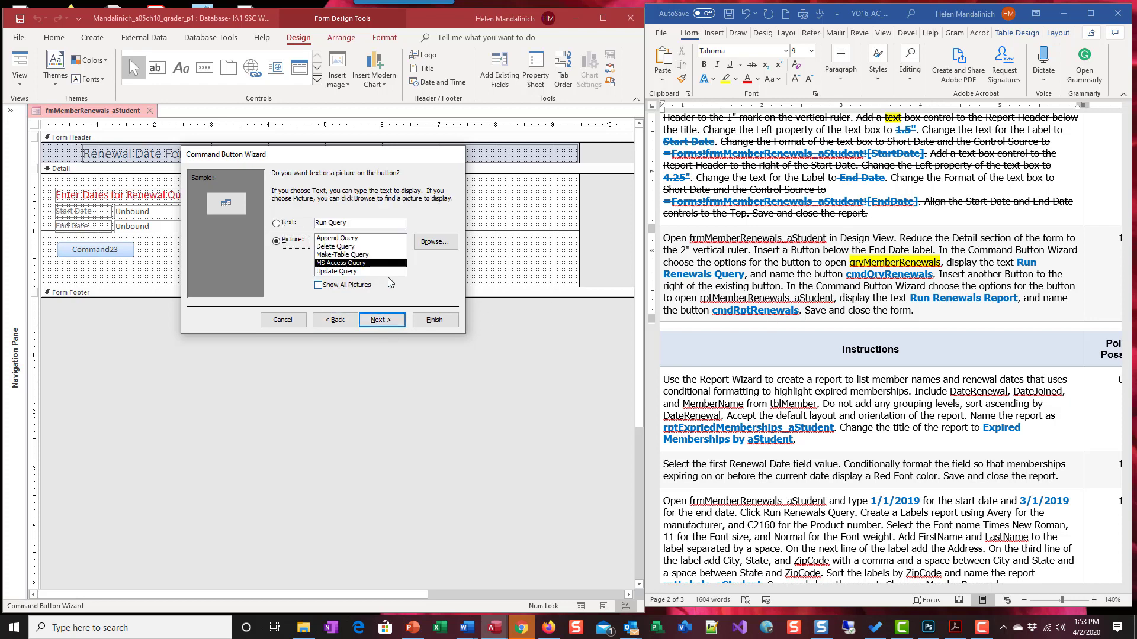
Give the query button the text "Run Renewals Query" and the name cmdQryRenewals, and finish the wizard
click(277, 223)
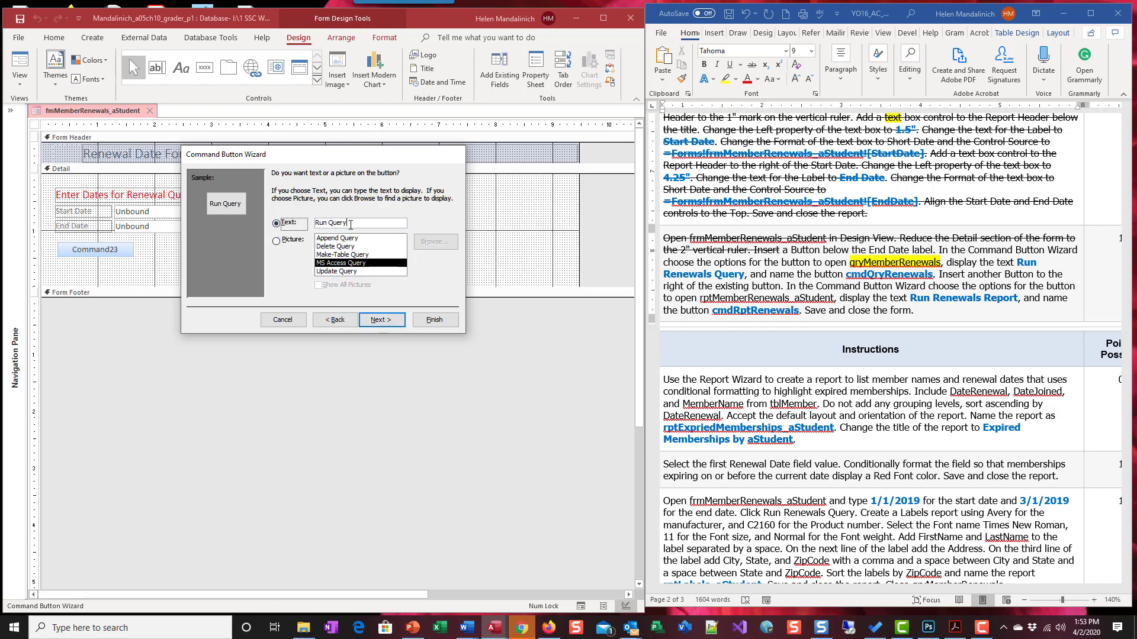
drag(349, 226, 329, 225)
text(Renewals Query)
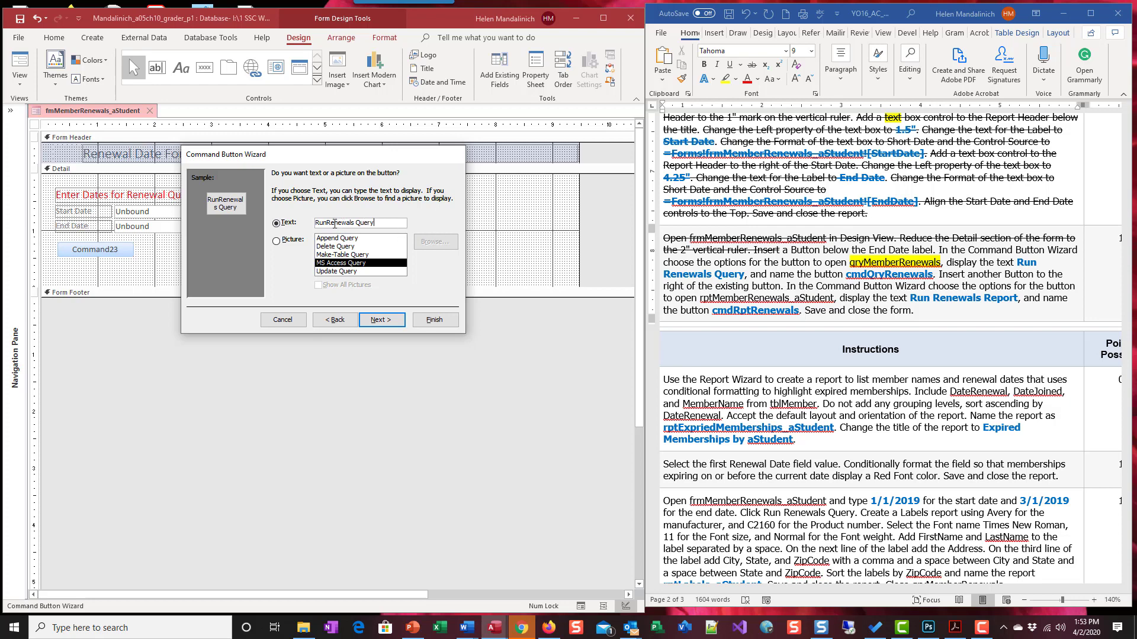
click(328, 223)
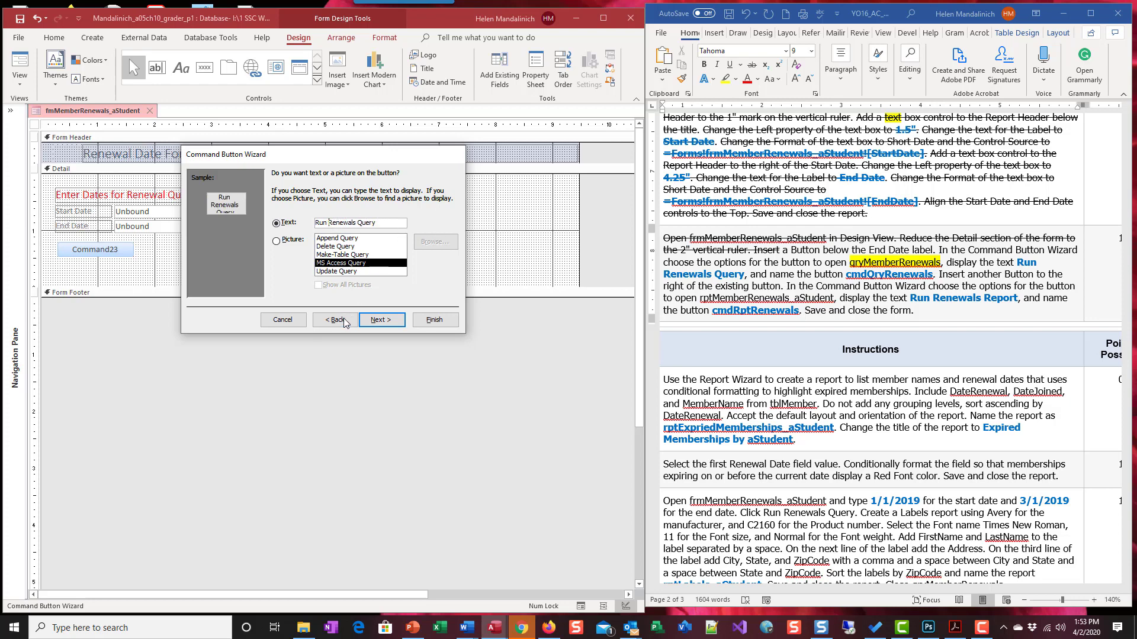
click(381, 320)
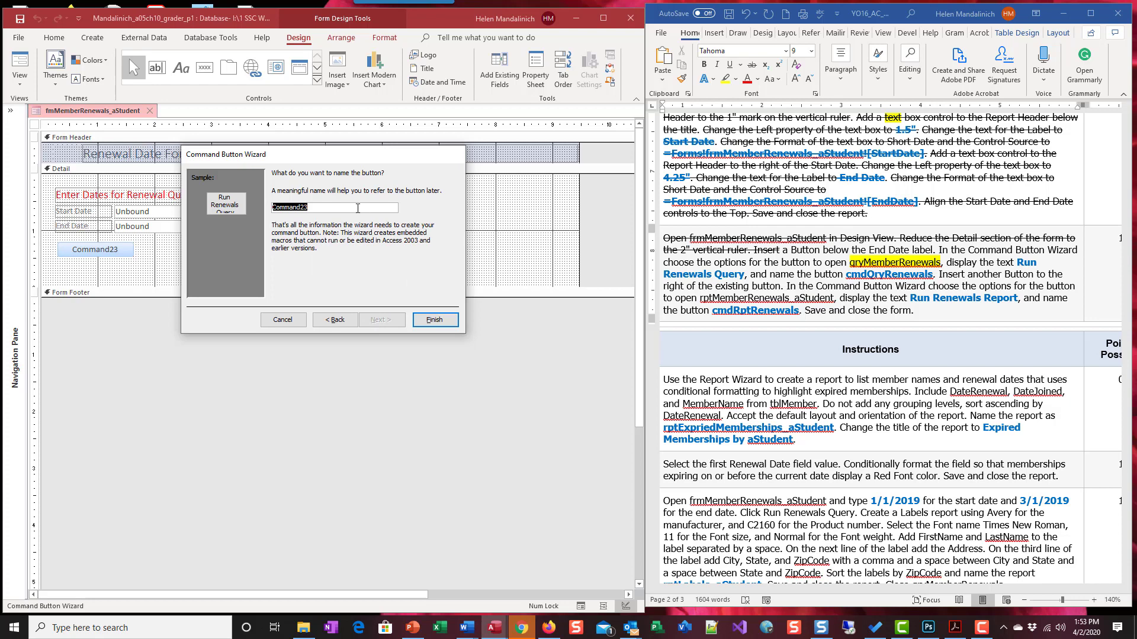
text(cmdQryRenewels)
click(435, 320)
In Word, clear the strikethrough from "Insert" in the button instructions and highlight rptMemberRenewals
click(940, 275)
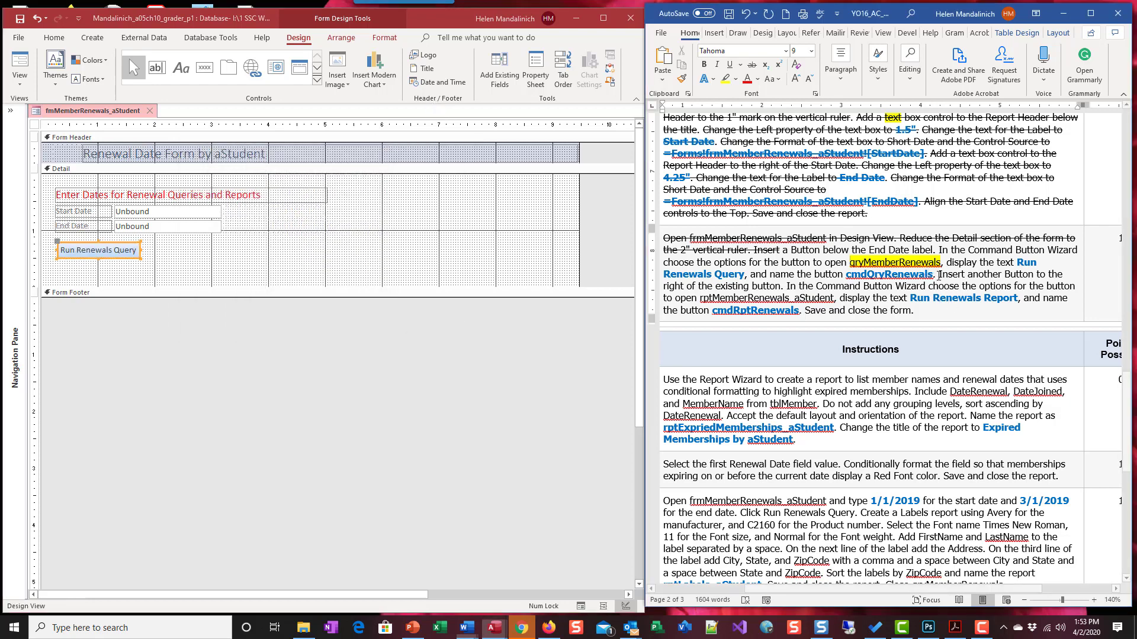
drag(939, 275, 754, 250)
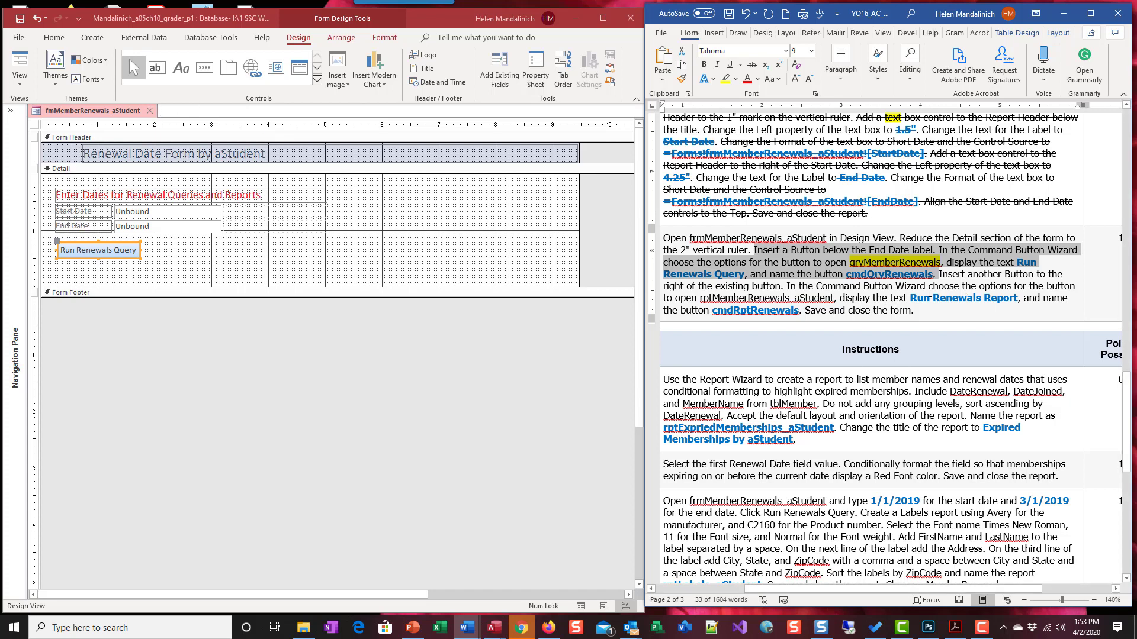
double_click(739, 301)
click(796, 281)
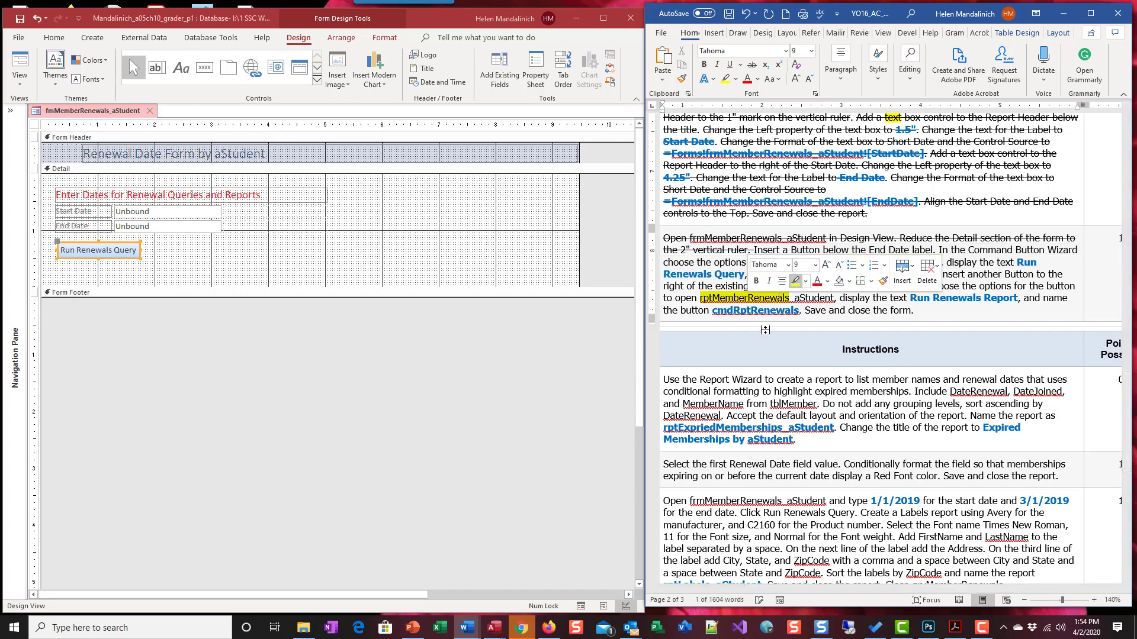
click(162, 65)
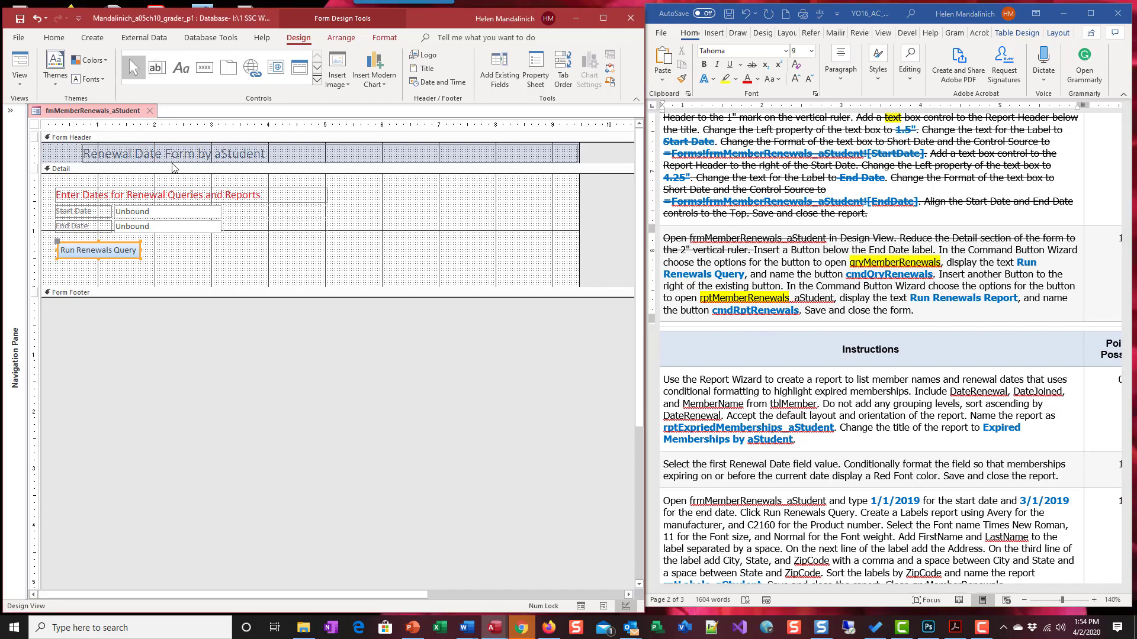
click(164, 75)
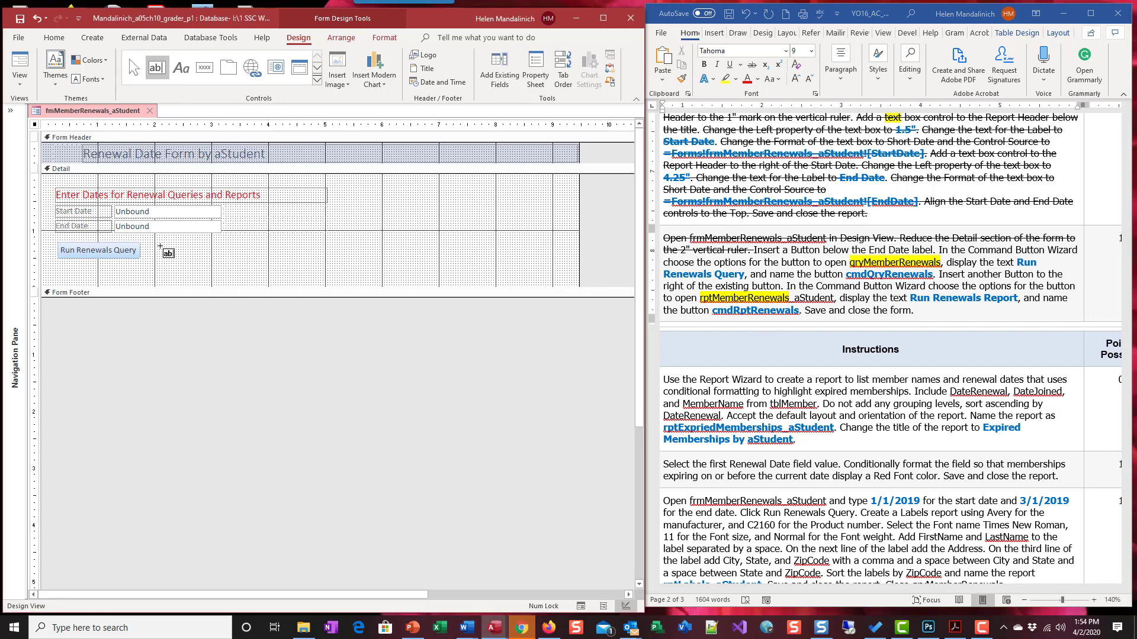
mouse_move(160, 245)
mouse_down()
mouse_move(254, 272)
mouse_move(245, 259)
mouse_up()
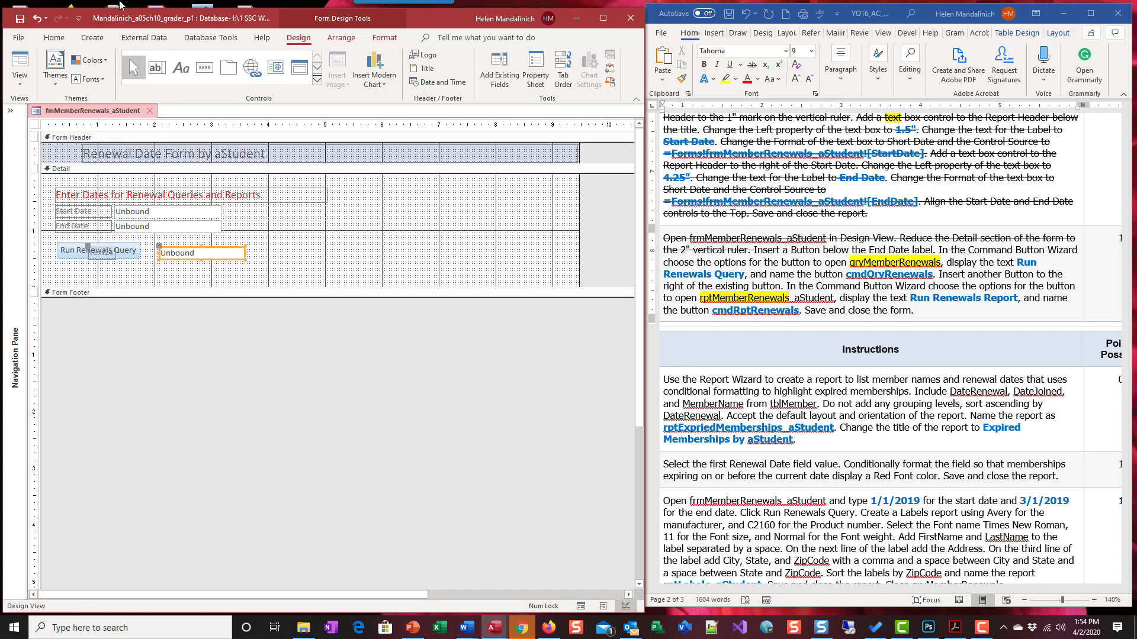
click(36, 18)
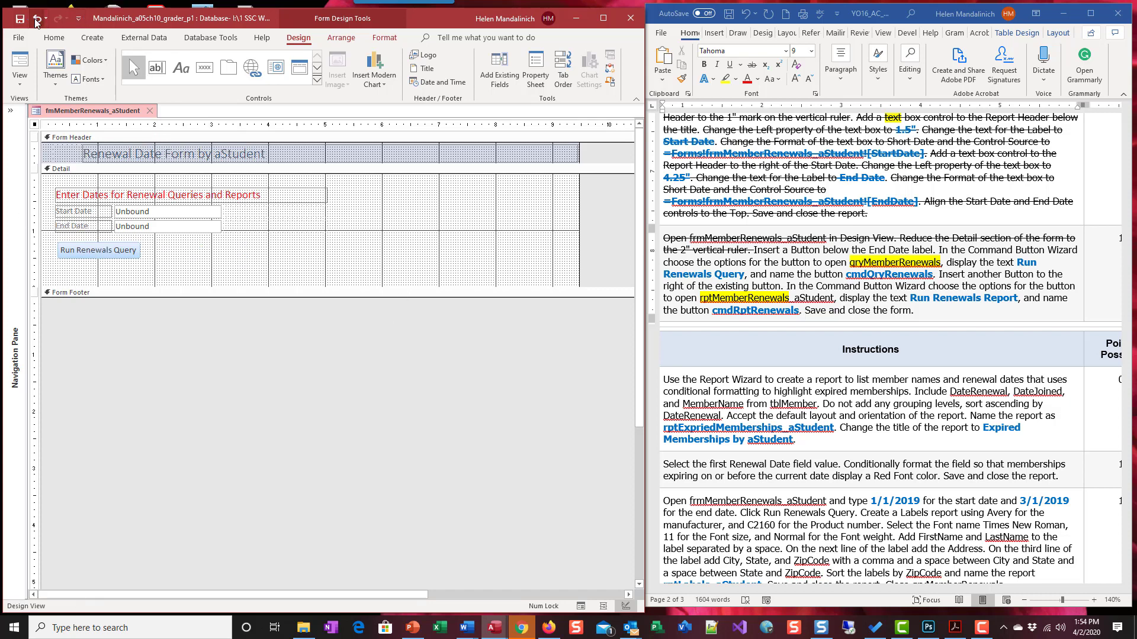
In Access, insert a command button beside the Run Renewals Query button that opens the rptMemberRenewals_aStudent report
click(205, 67)
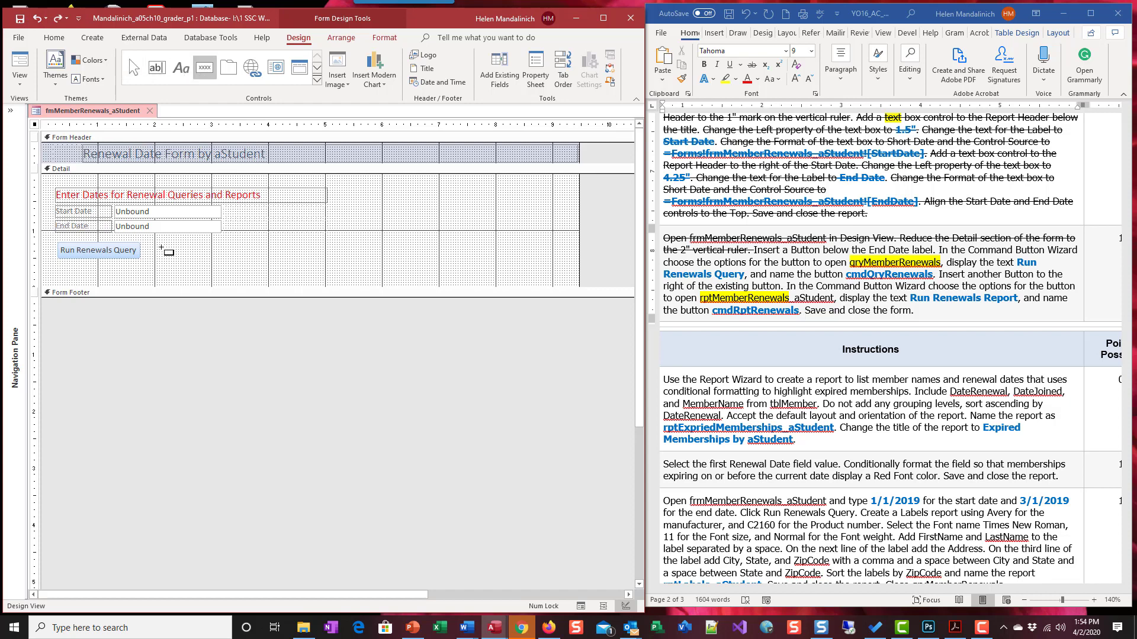
mouse_move(162, 245)
mouse_down()
mouse_move(273, 278)
mouse_move(255, 268)
mouse_up()
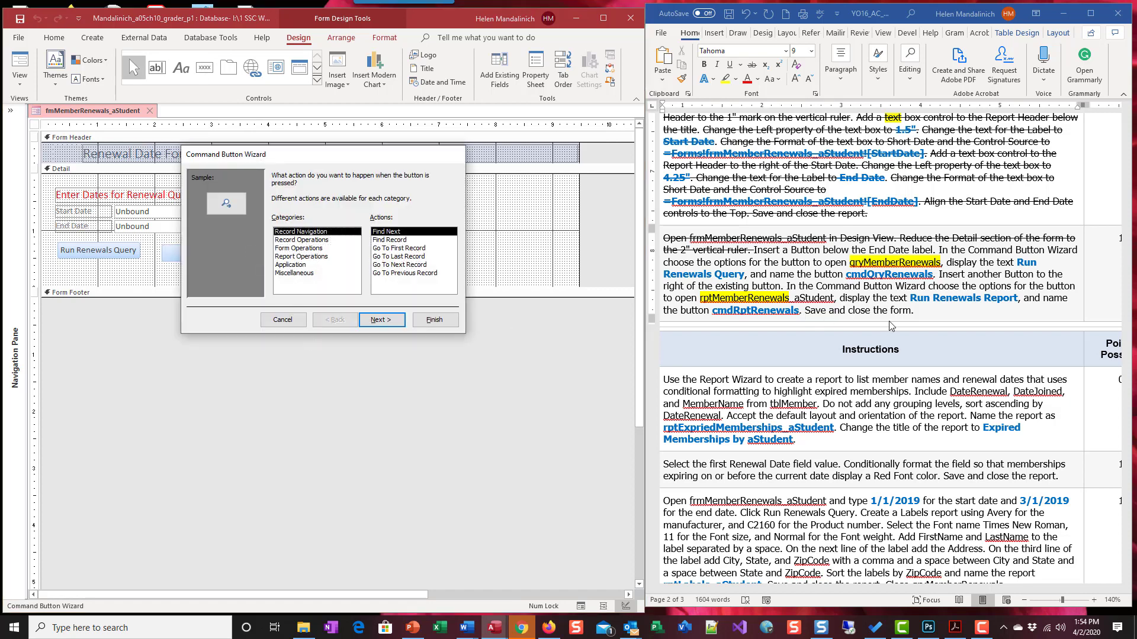
click(301, 256)
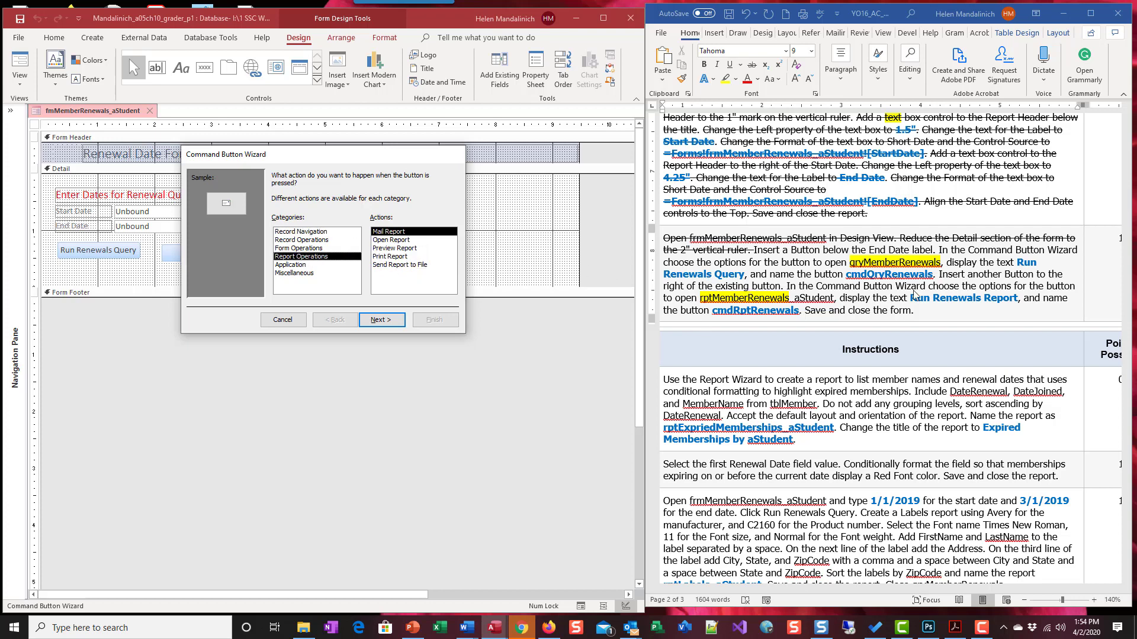
click(408, 241)
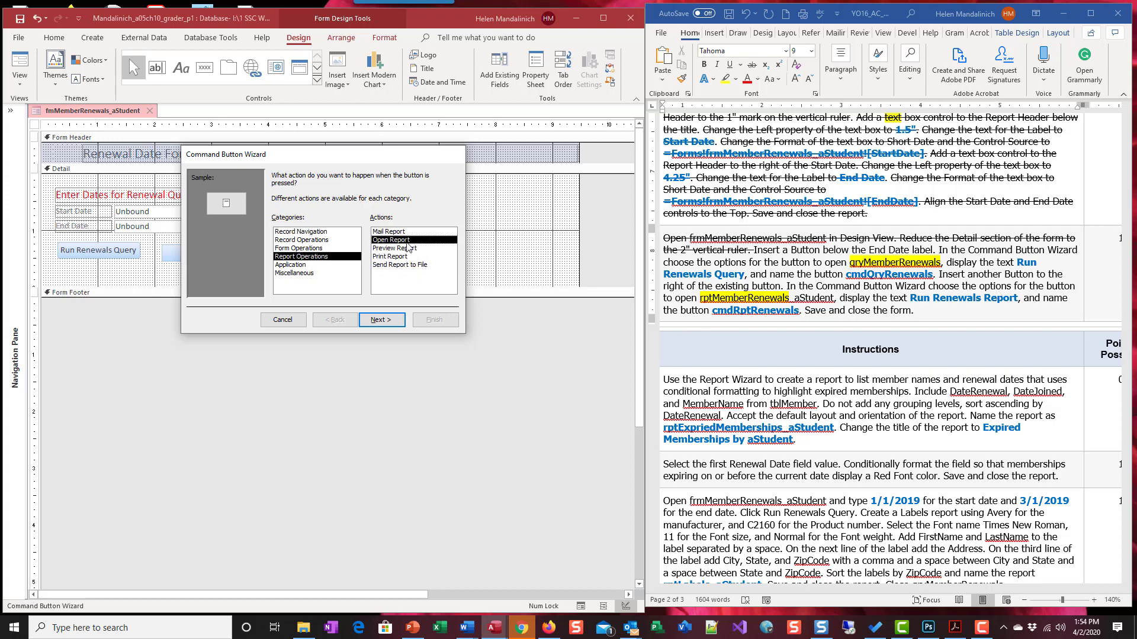
click(382, 320)
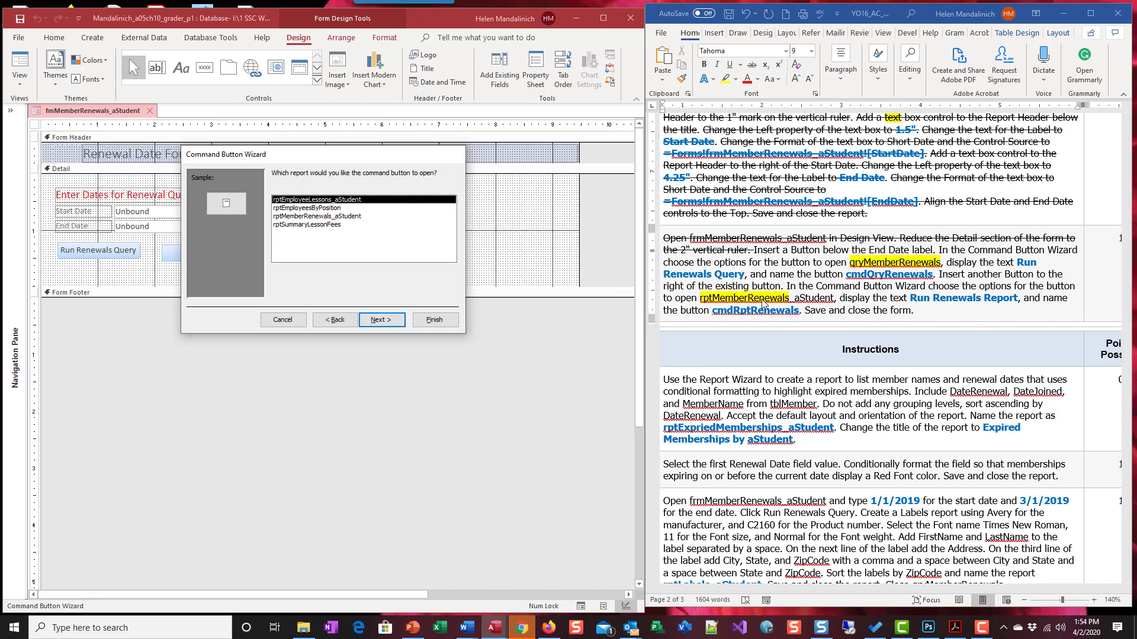
click(305, 217)
click(381, 320)
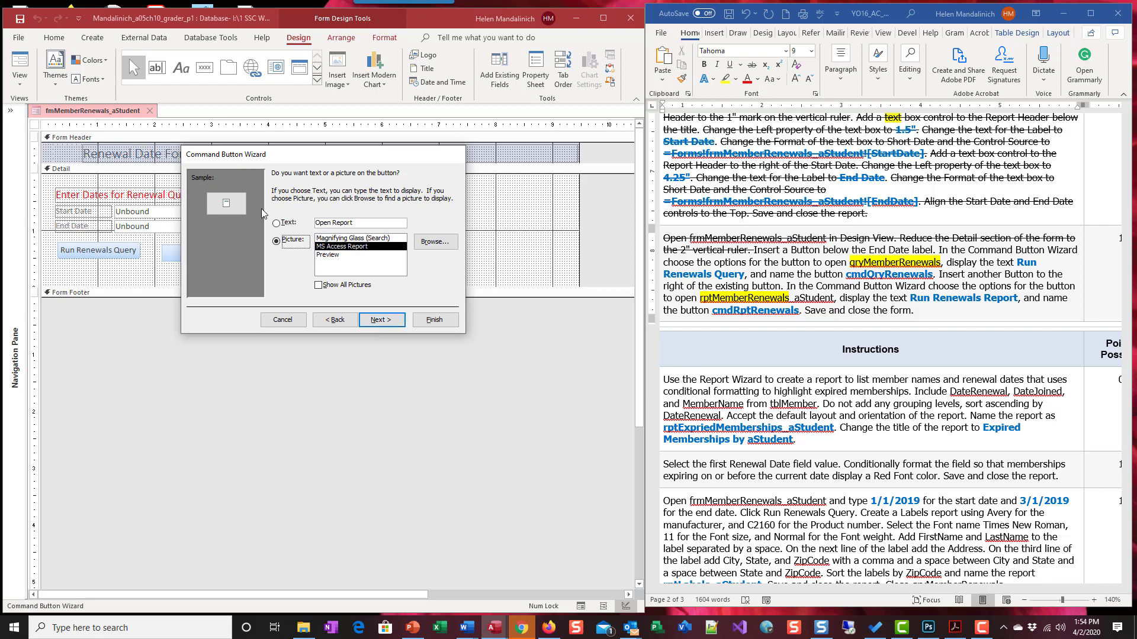
Give the report button the text "Run Renewals Report" and the name cmdRptRenewals, and finish the wizard
click(276, 223)
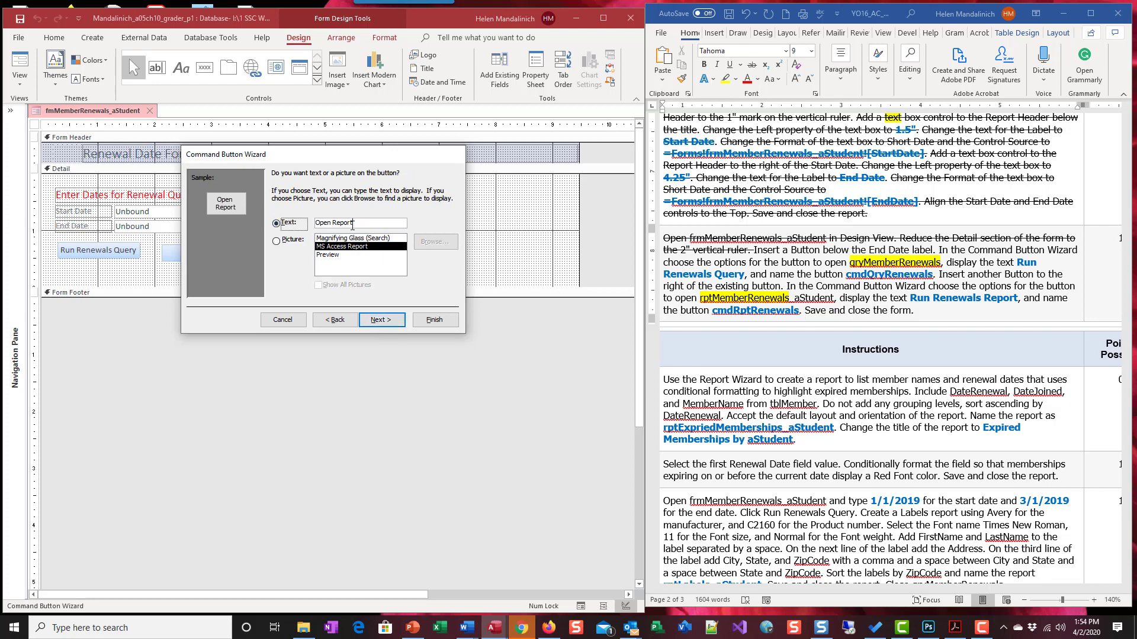
drag(352, 224, 304, 223)
text(Run Renewals rep)
key(BackSpace)
key(BackSpace)
text(Report)
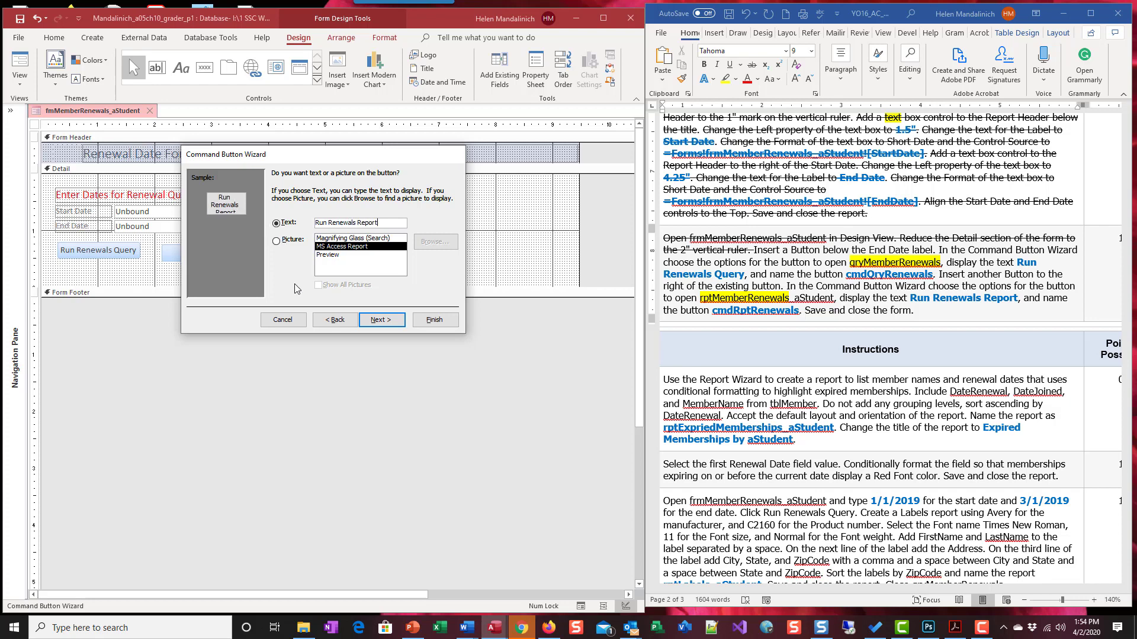
click(381, 320)
text(cmdRP)
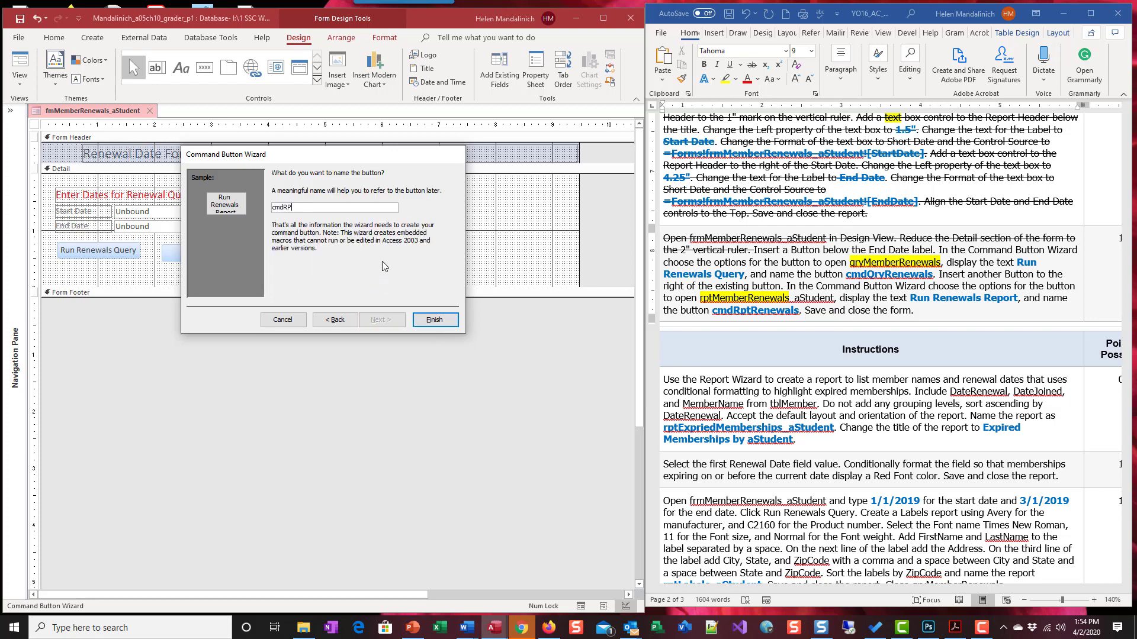
key(BackSpace)
text(ptRenewals)
key(Return)
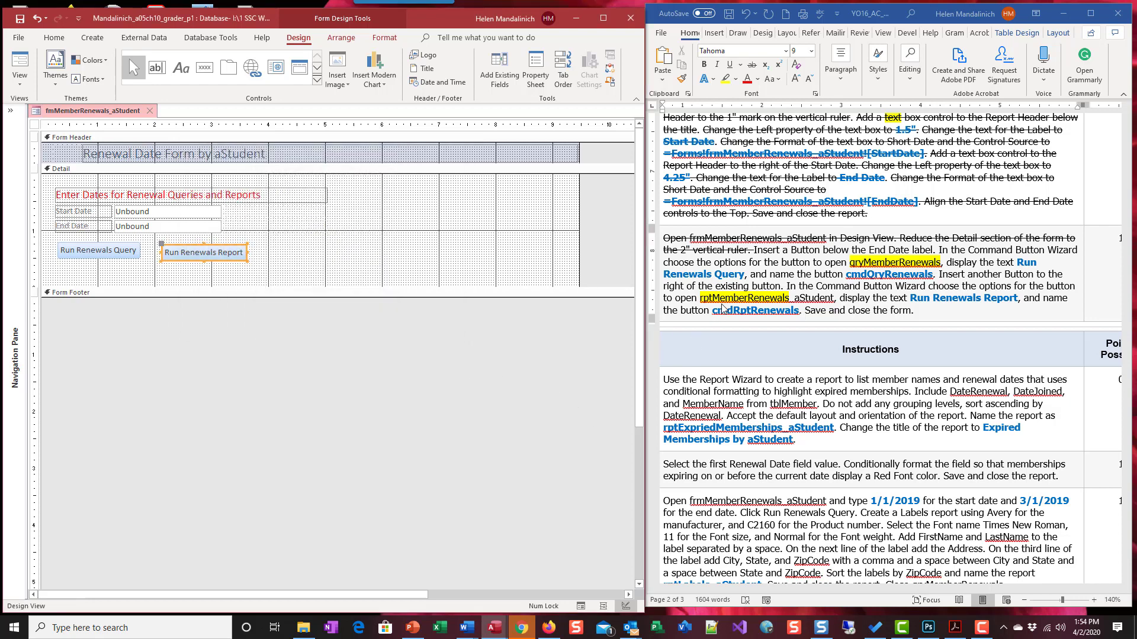
Save and close the frmMemberRenewals_aStudent form
click(21, 19)
click(150, 110)
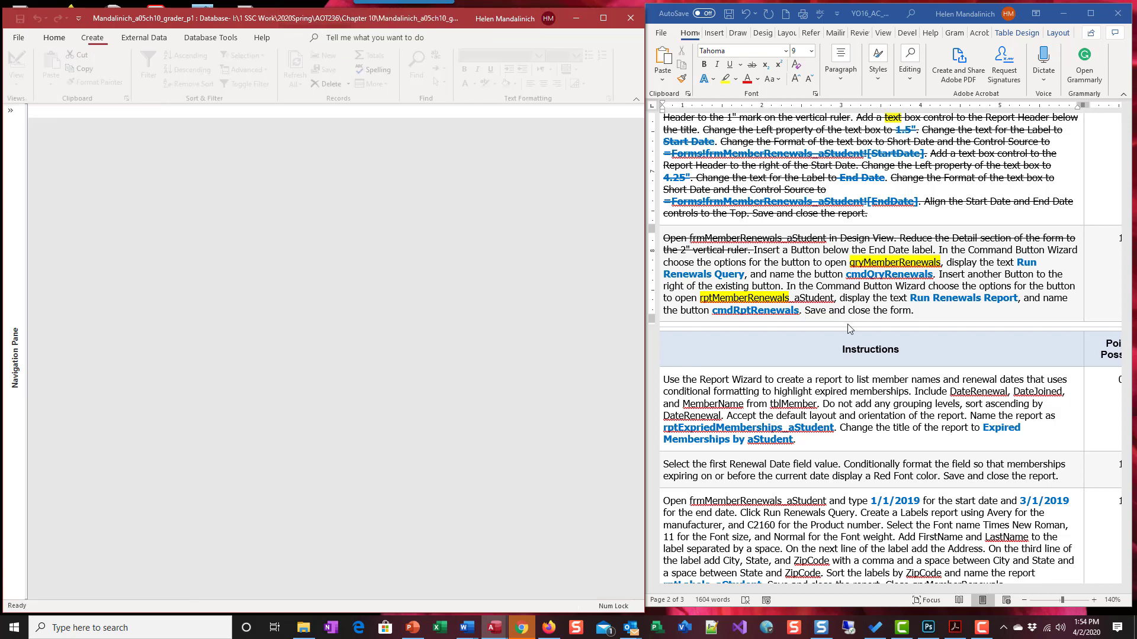
In Word, select the remaining instruction text of step 18 from "Insert a Button" onward, and look over the steps that follow
click(928, 313)
drag(787, 300, 754, 255)
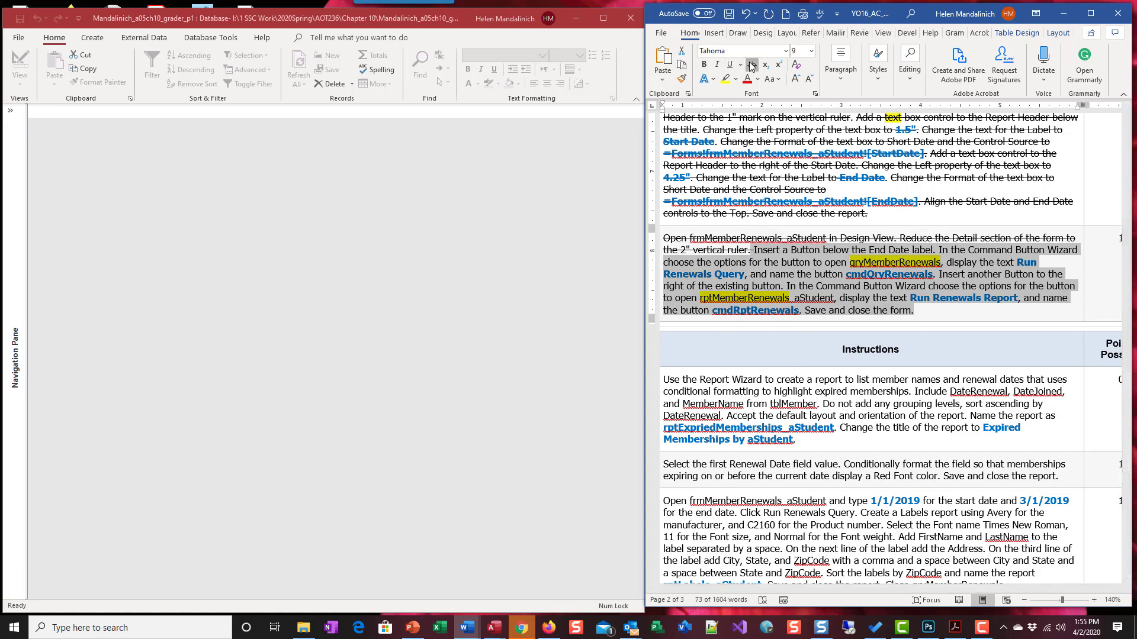
scroll(832, 444, left, 3)
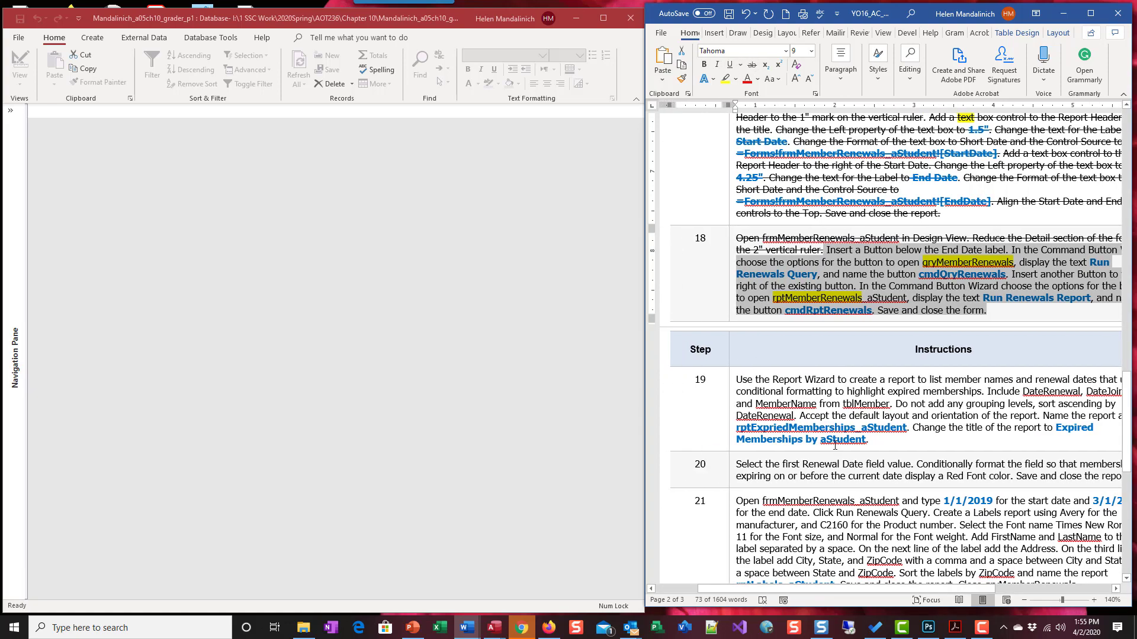
scroll(832, 444, down, 5)
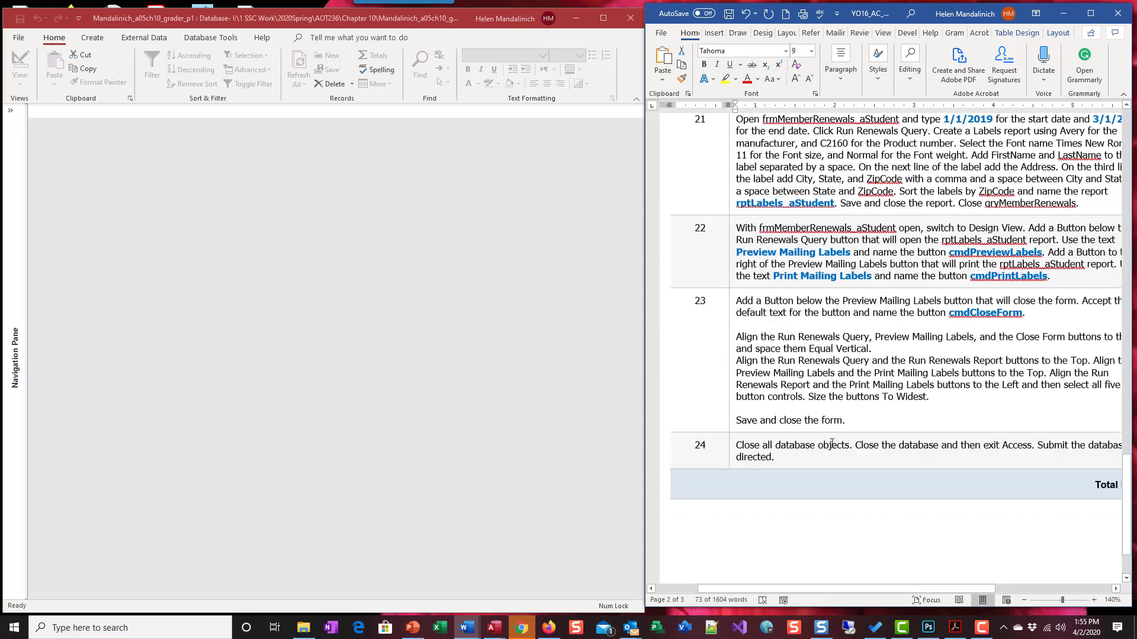